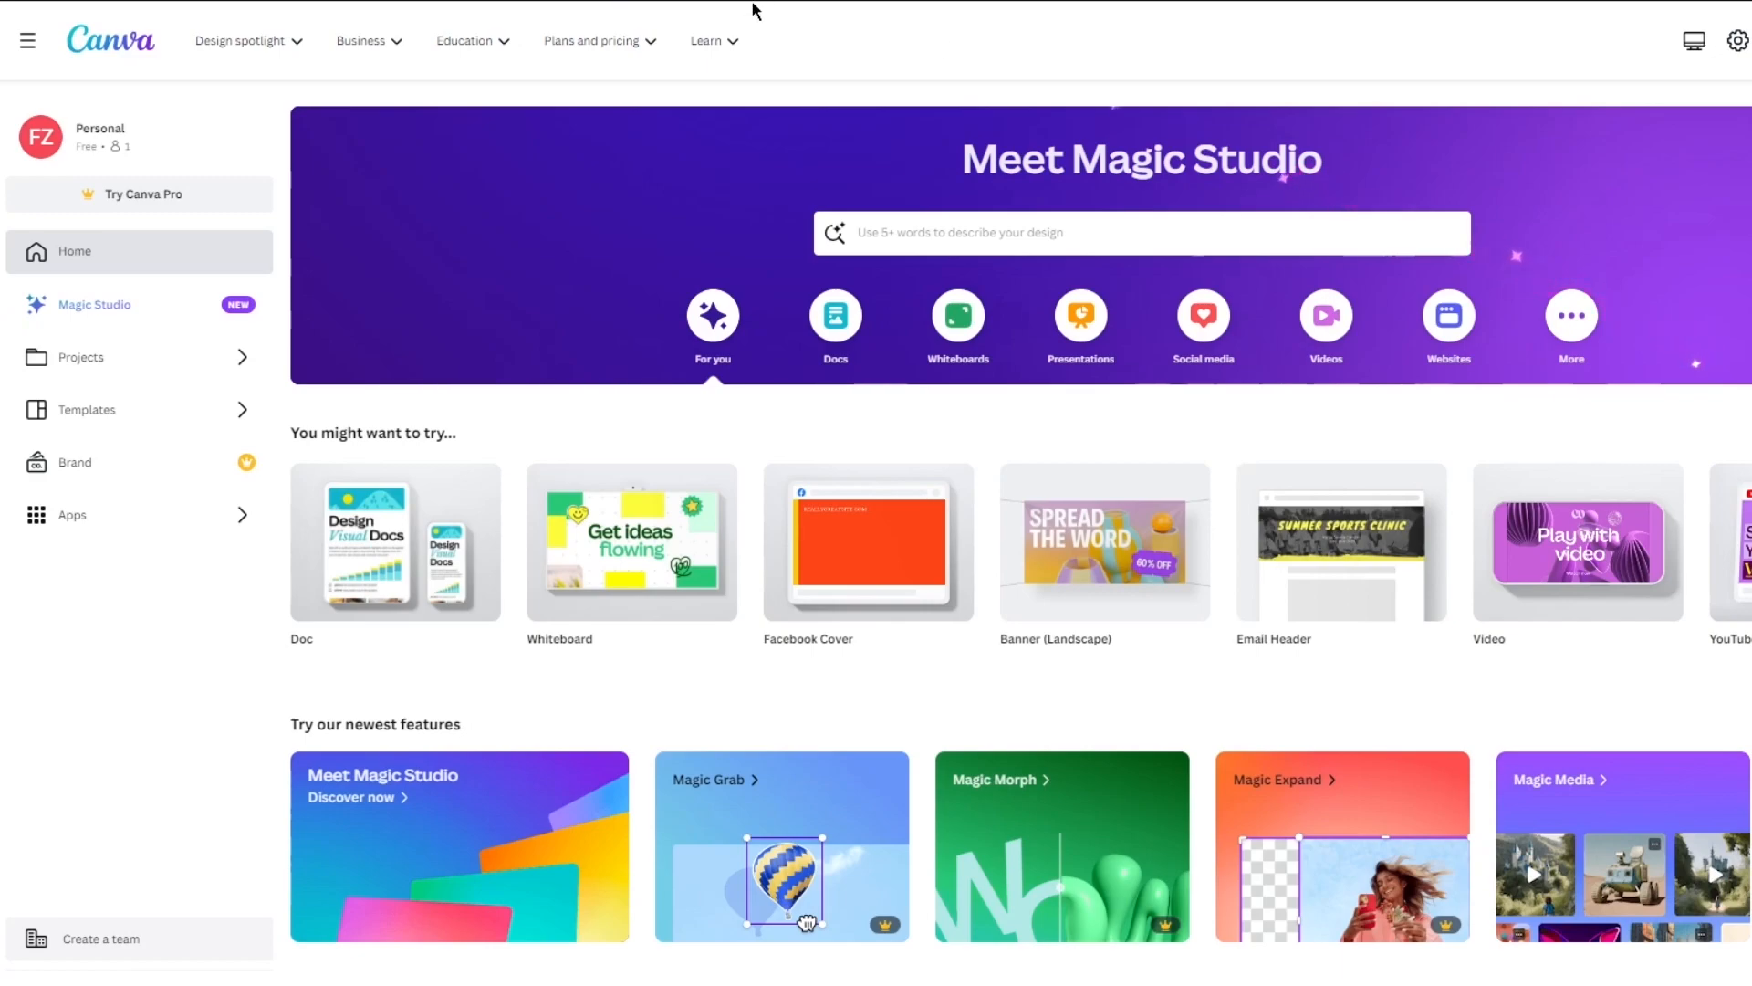
# Search the web for "mockup" in a new browser tab and show the image results
pyautogui.hotkey('ctrl', 't')
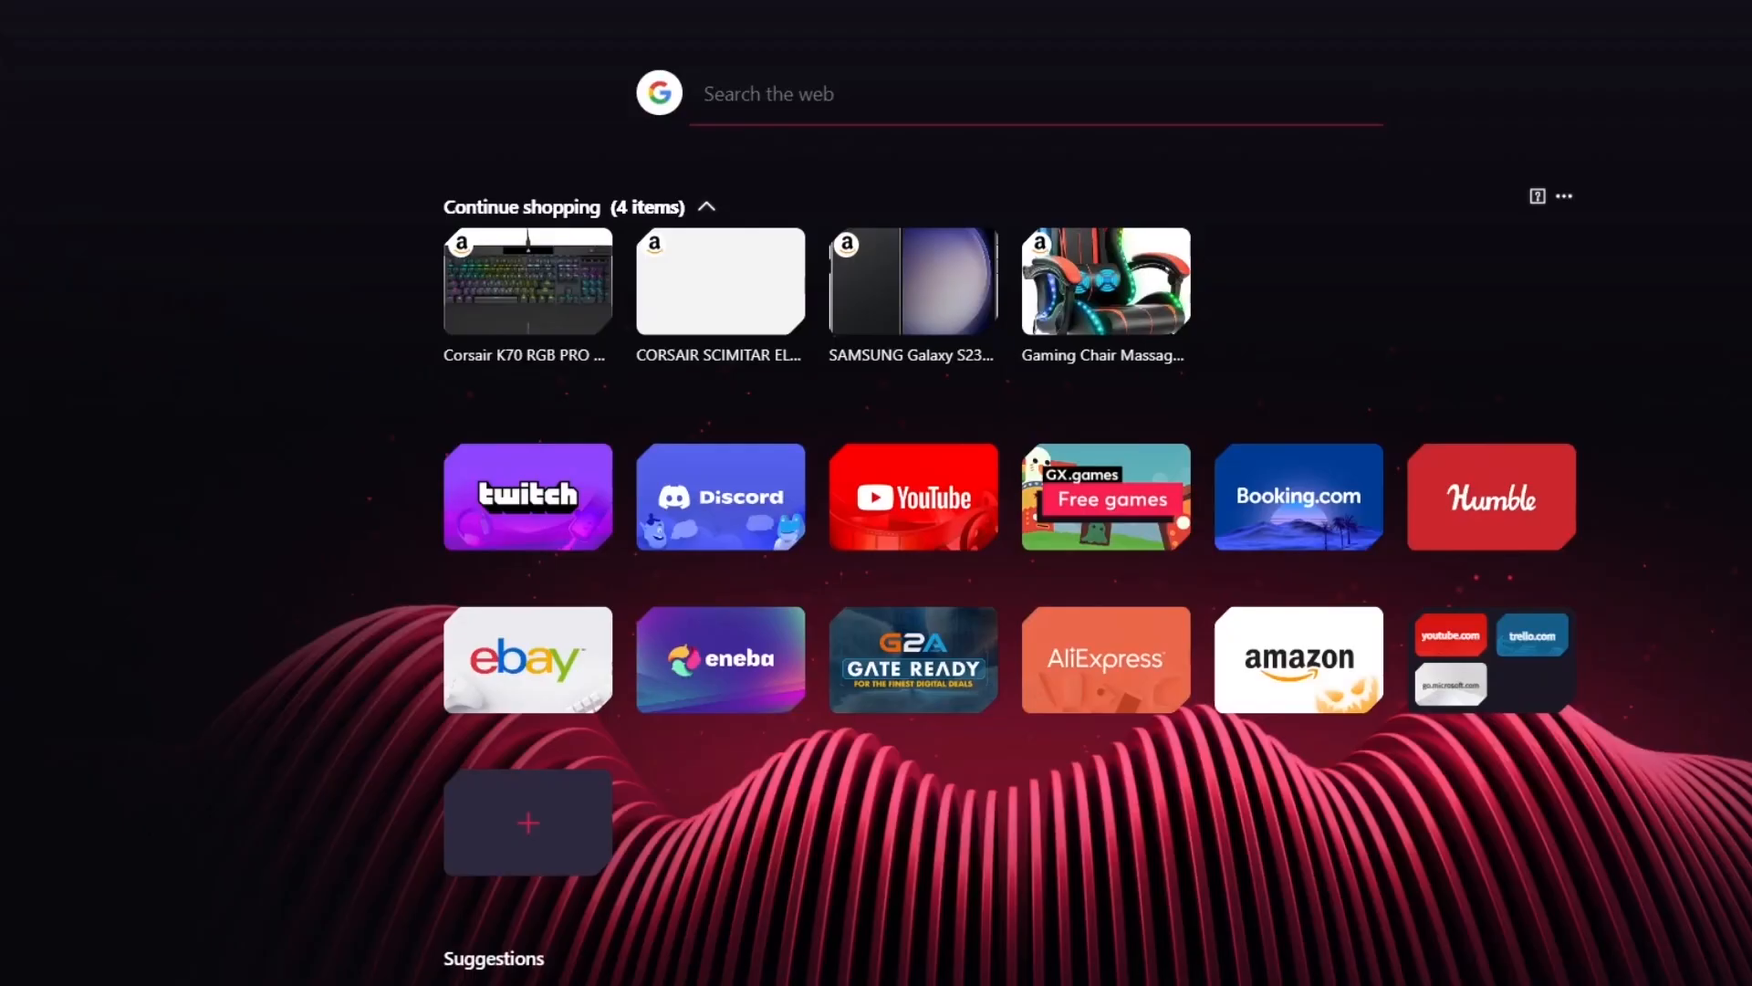
pyautogui.write('mockup')
pyautogui.press('Return')
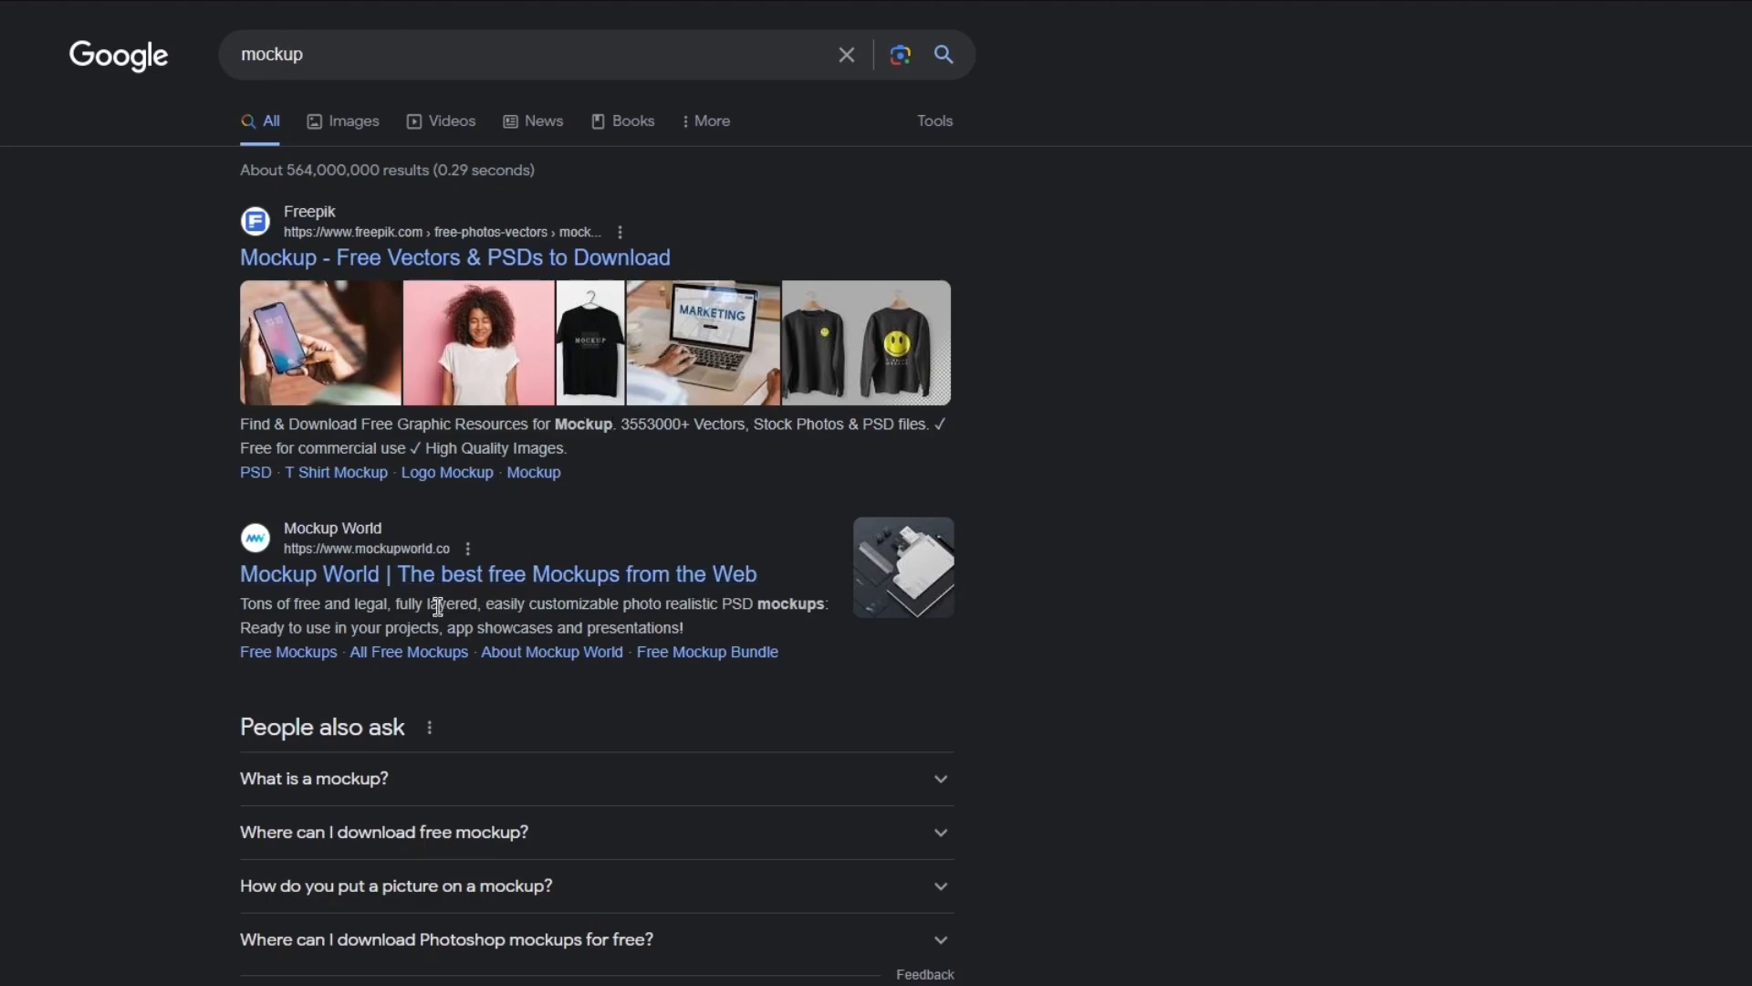
pyautogui.click(343, 121)
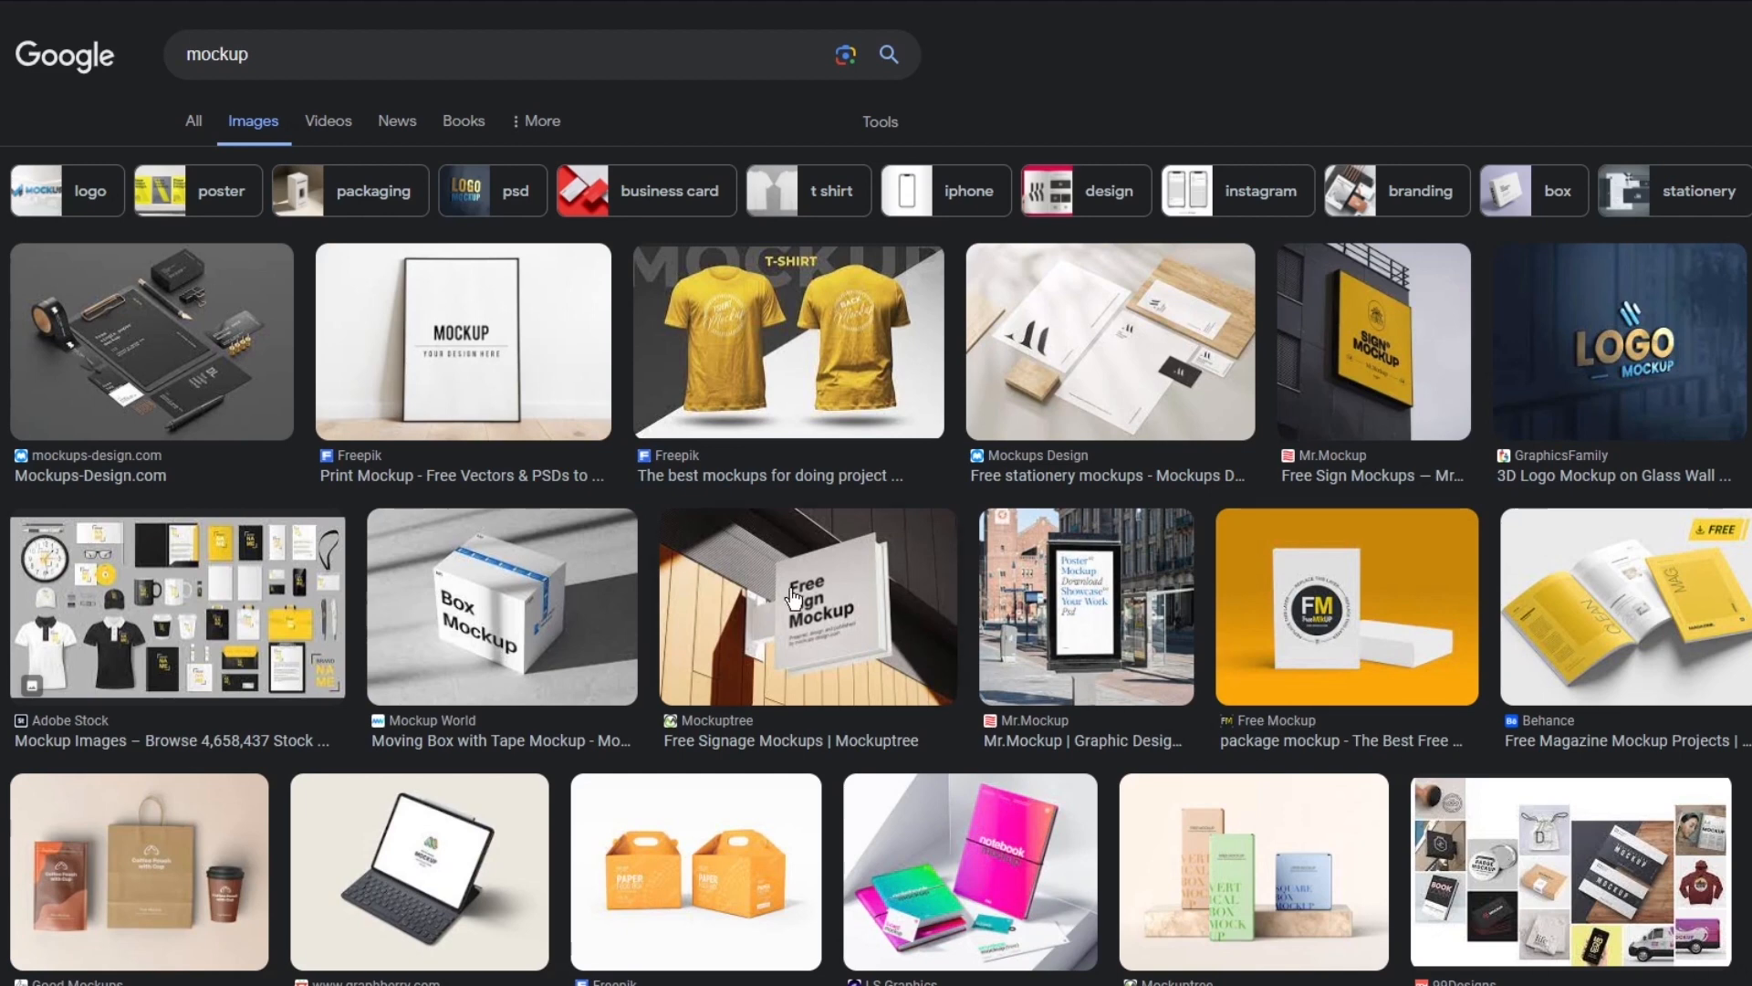
# Browse the mockup image results and preview Freepik's framed print mockup
pyautogui.scroll(-15, 790, 589)
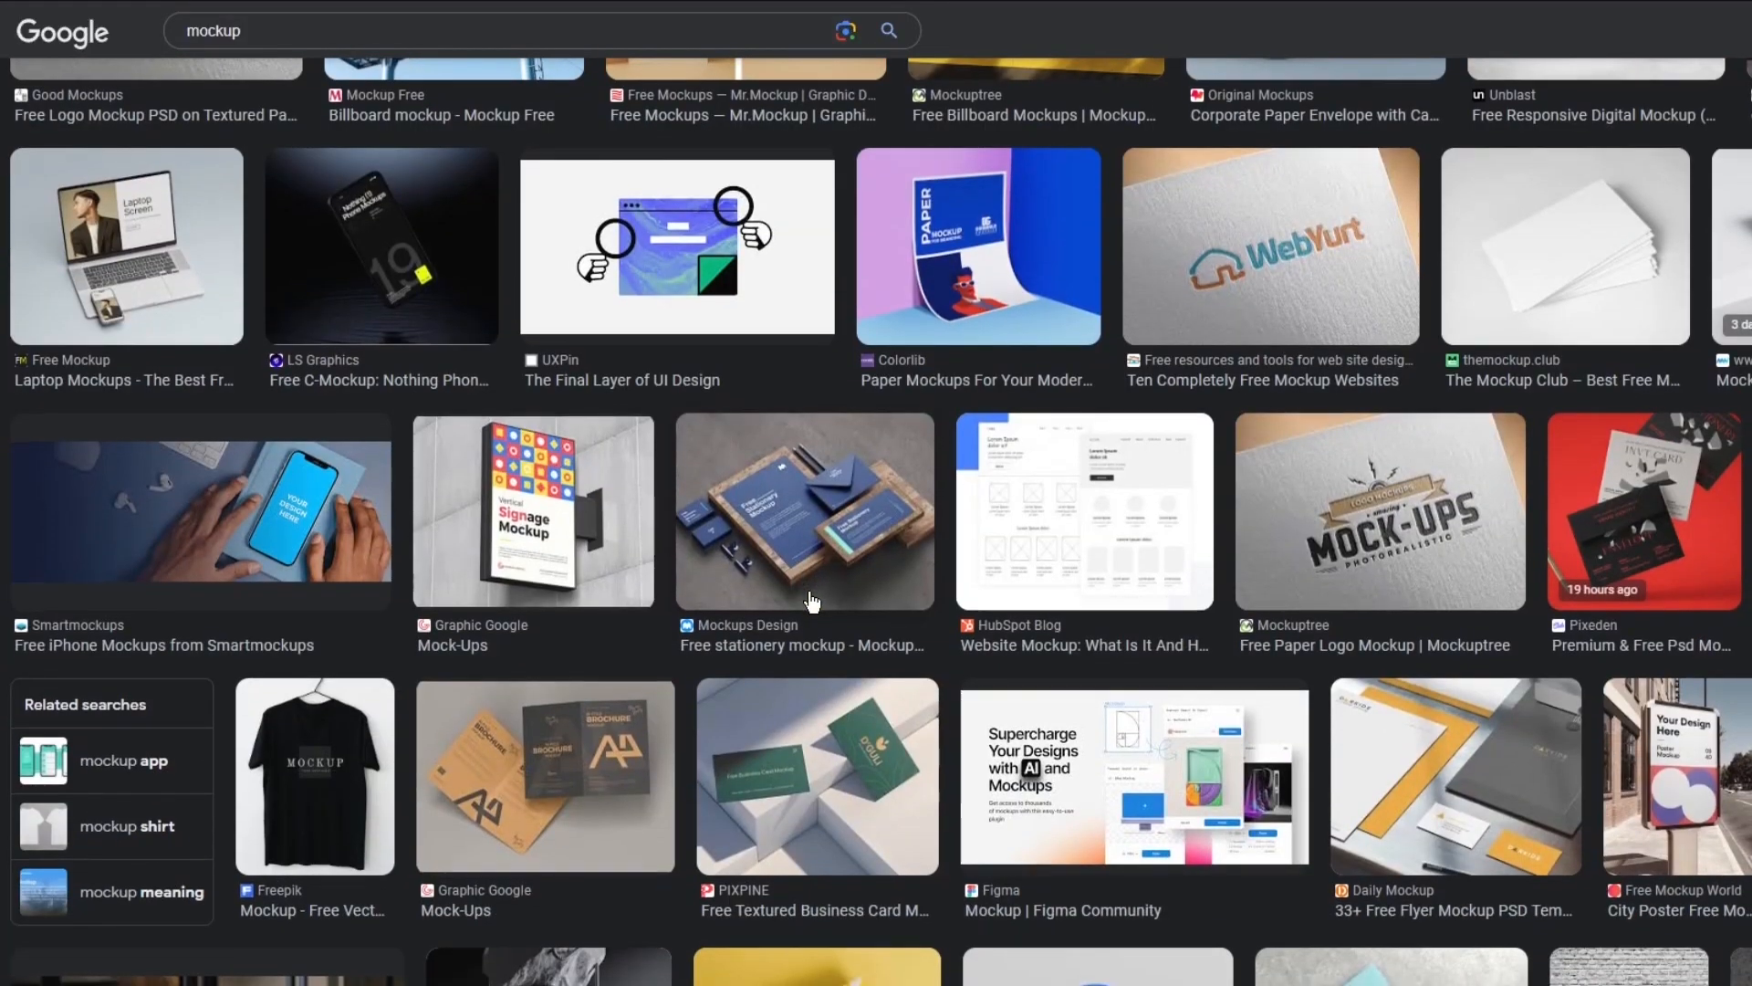
pyautogui.scroll(-15, 809, 593)
pyautogui.scroll(-4, 1073, 598)
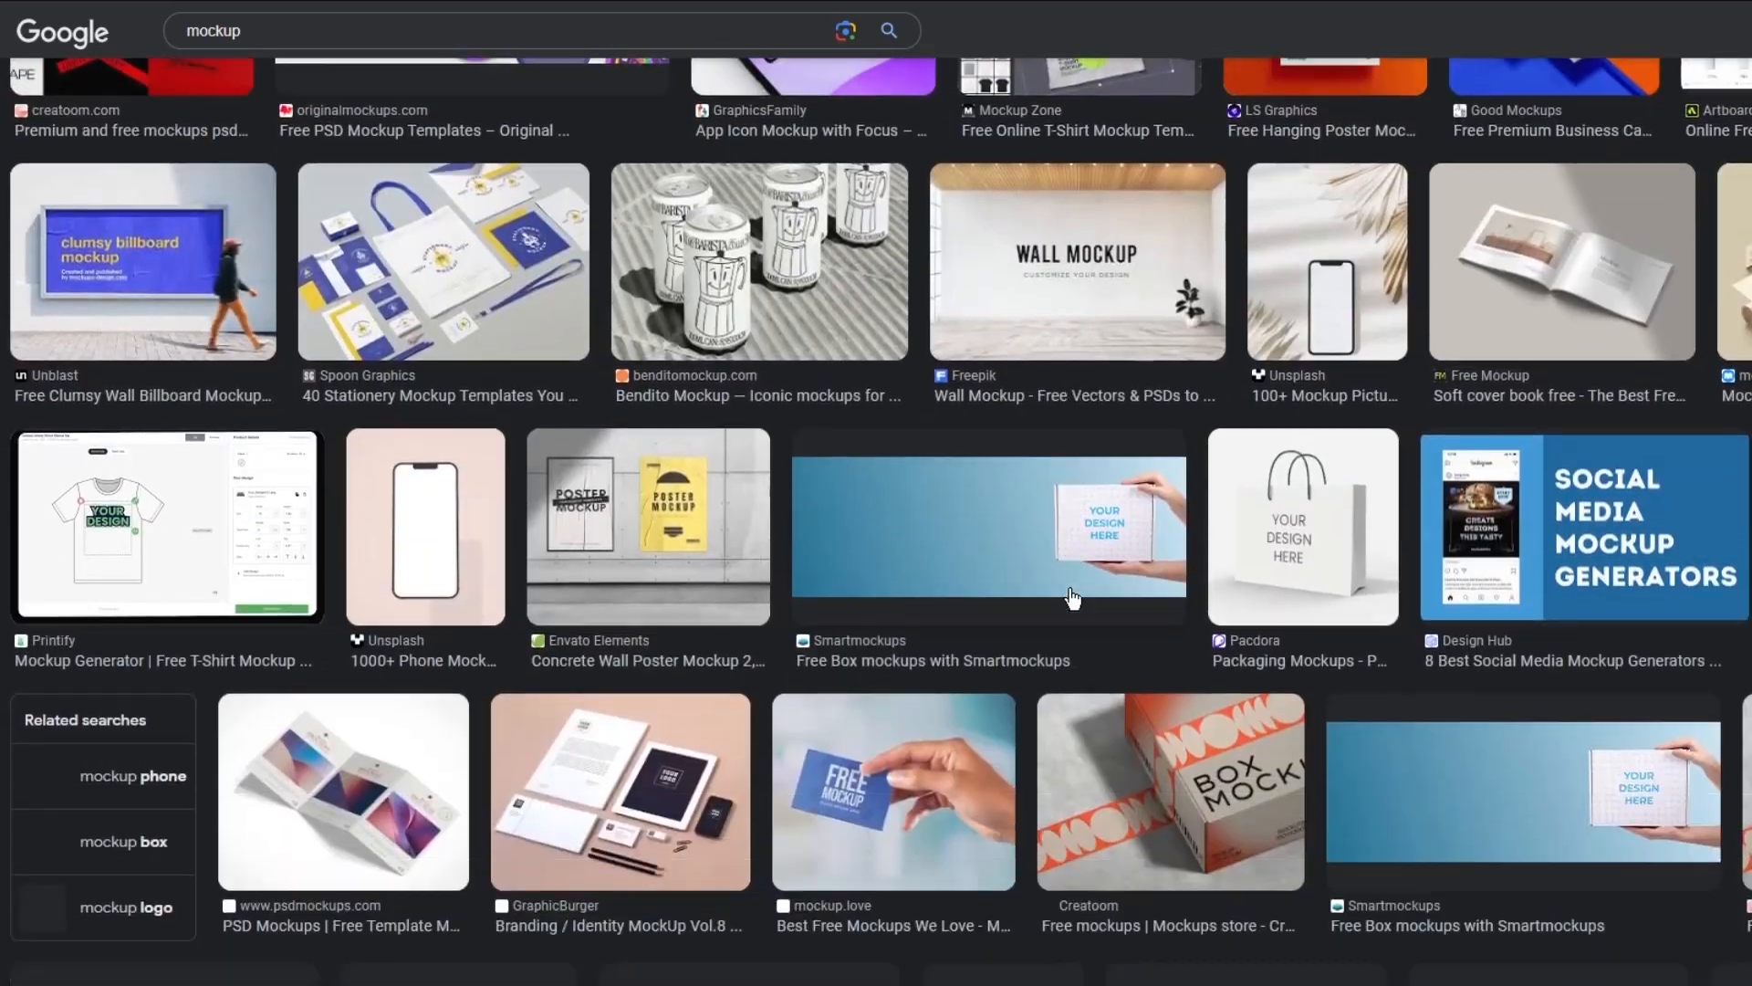
pyautogui.scroll(-10, 1073, 598)
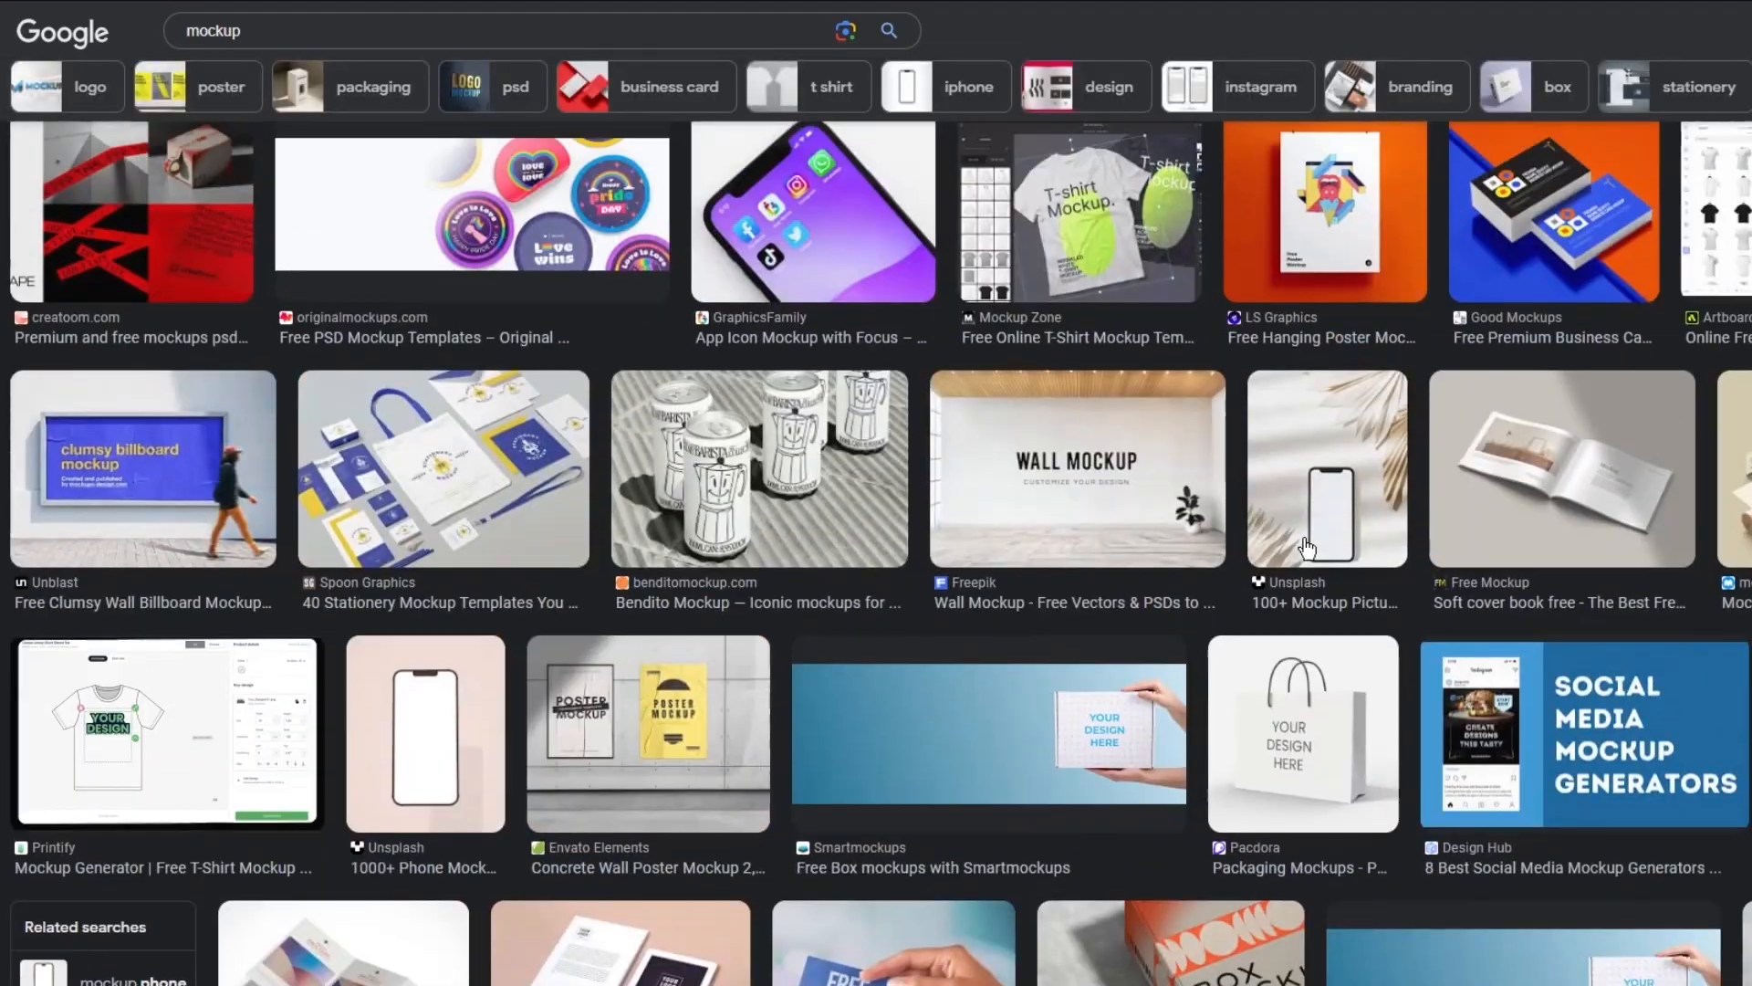
pyautogui.scroll(20, 1311, 532)
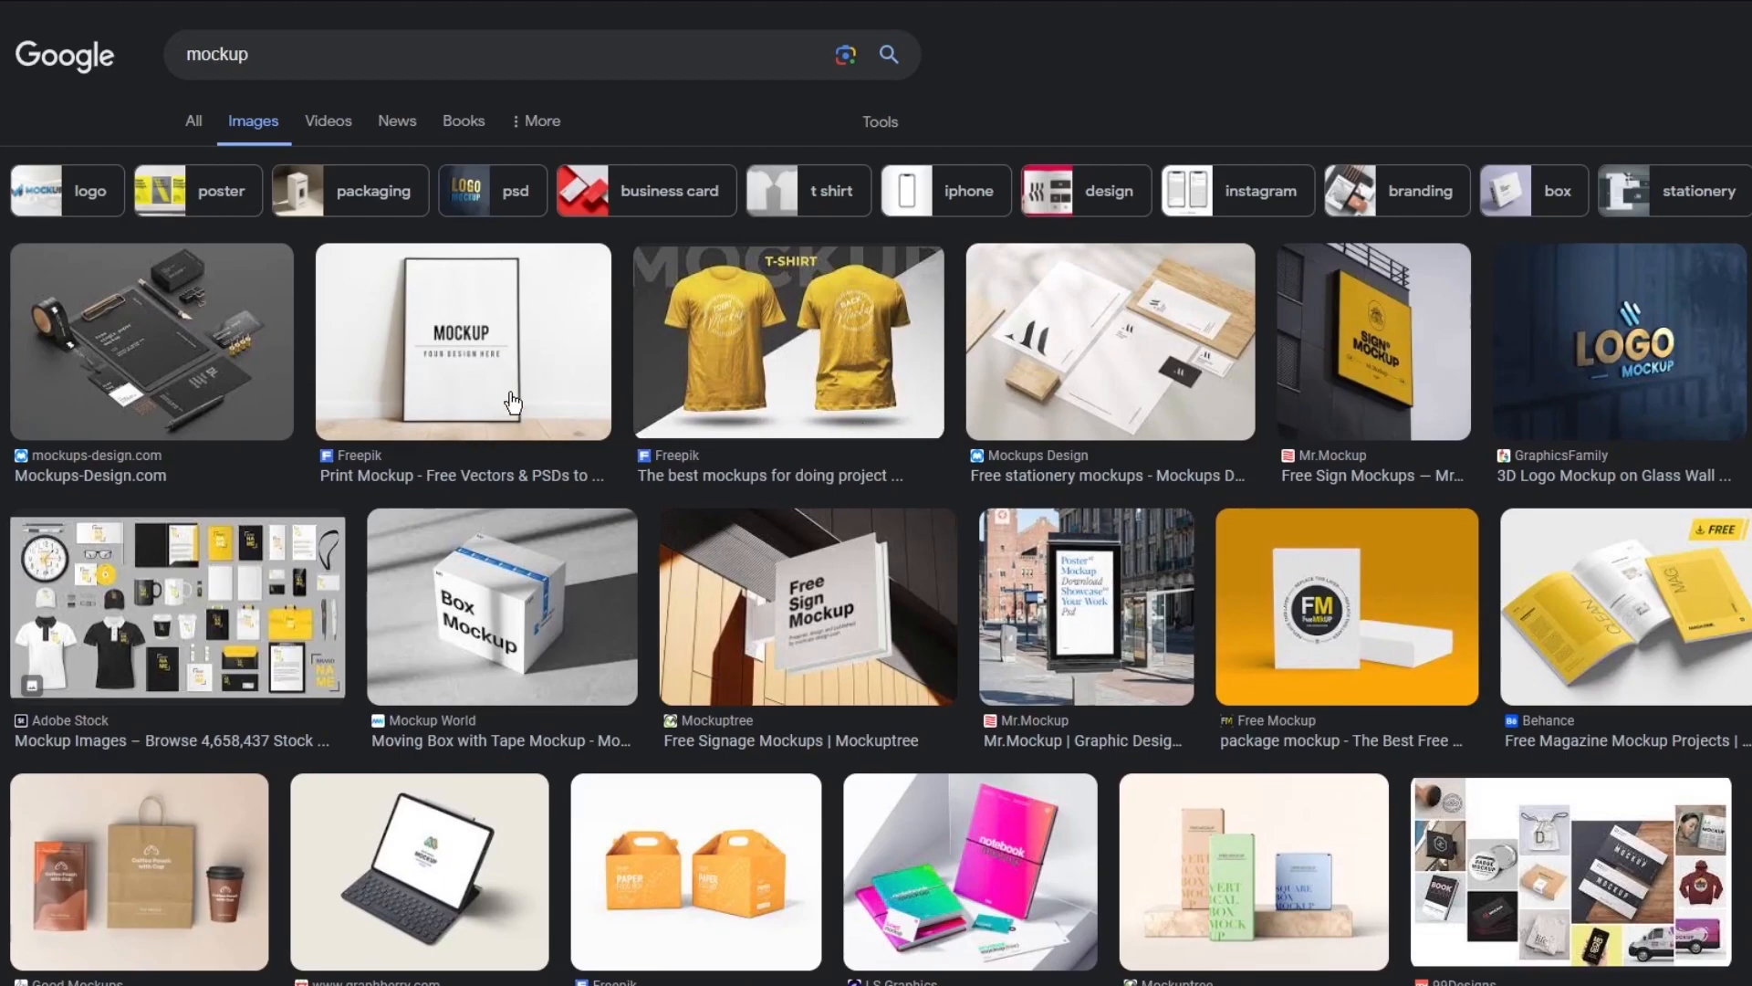
pyautogui.click(509, 331)
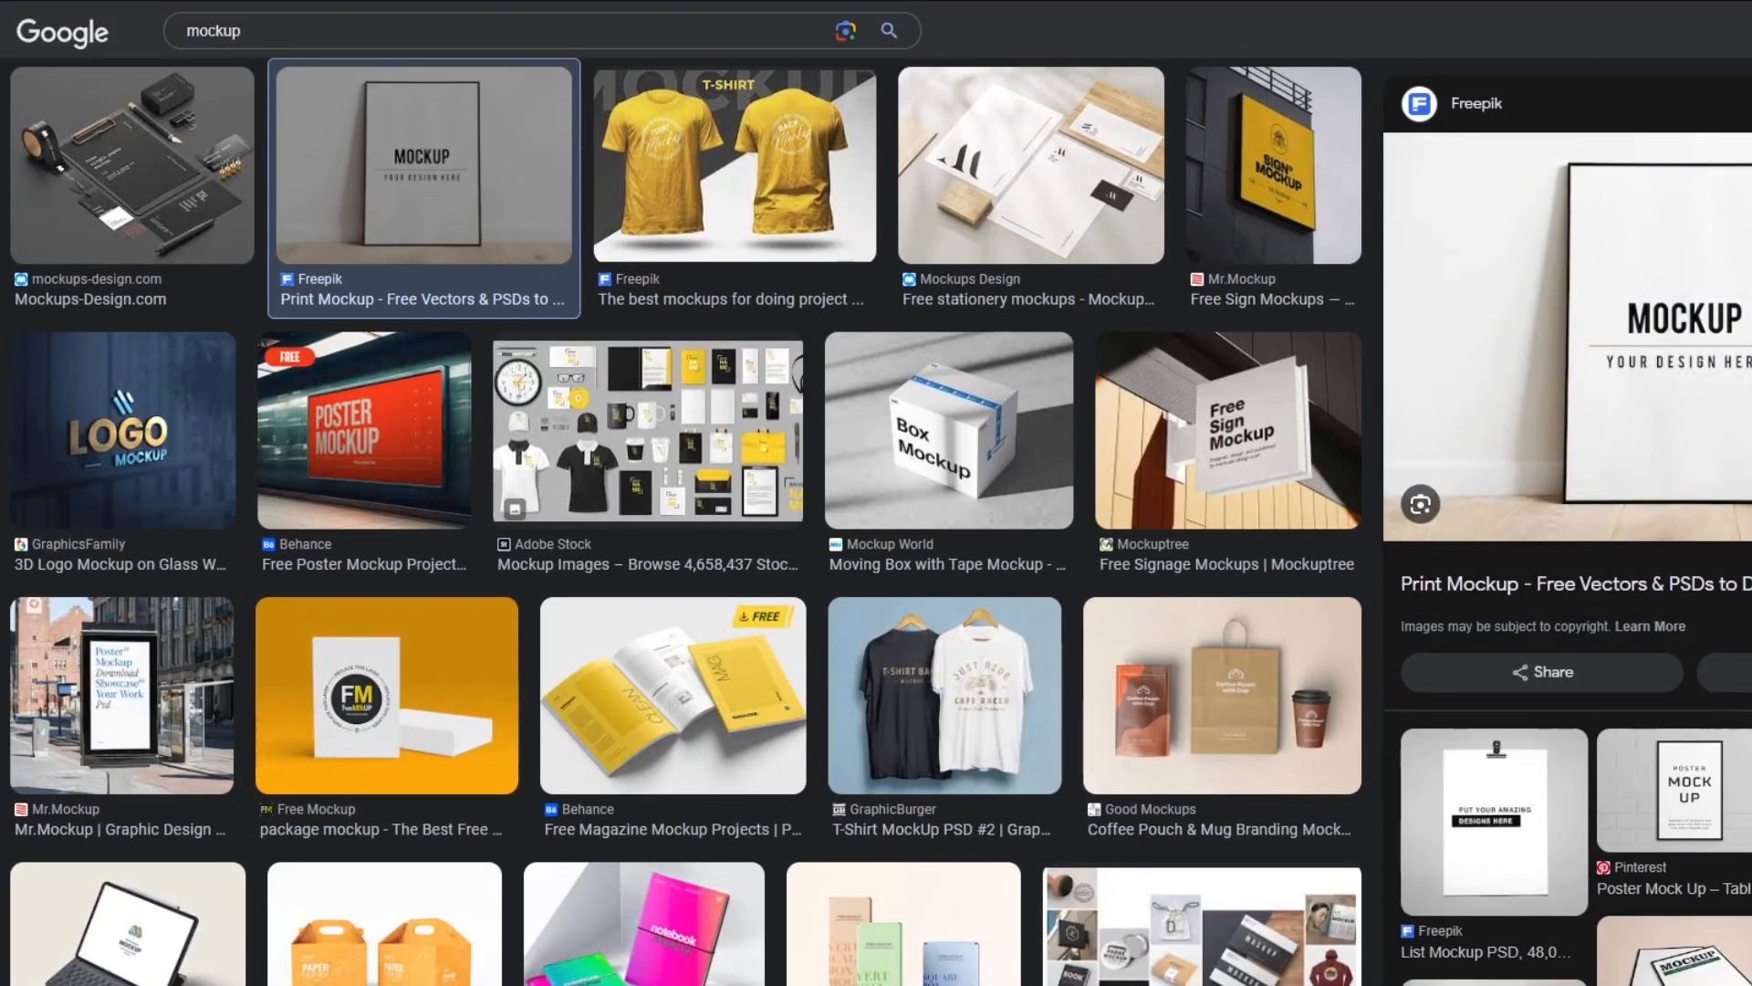
pyautogui.press('Escape')
pyautogui.scroll(-2, 1109, 408)
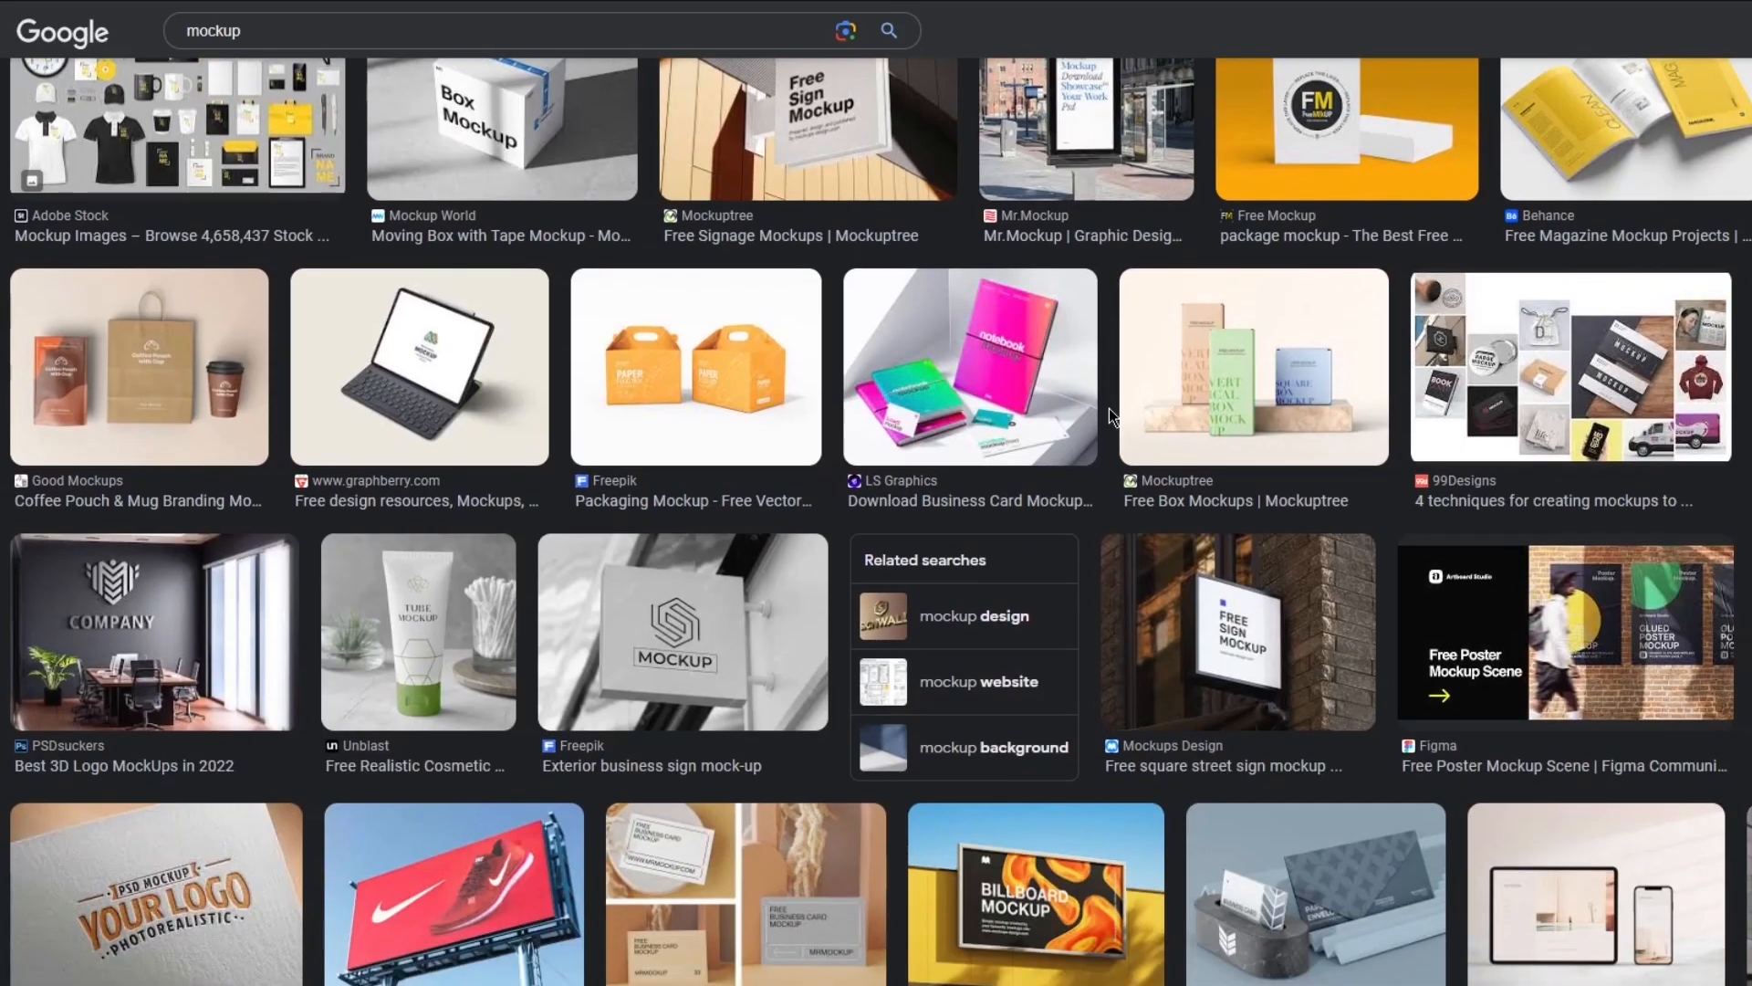
pyautogui.scroll(5, 1112, 418)
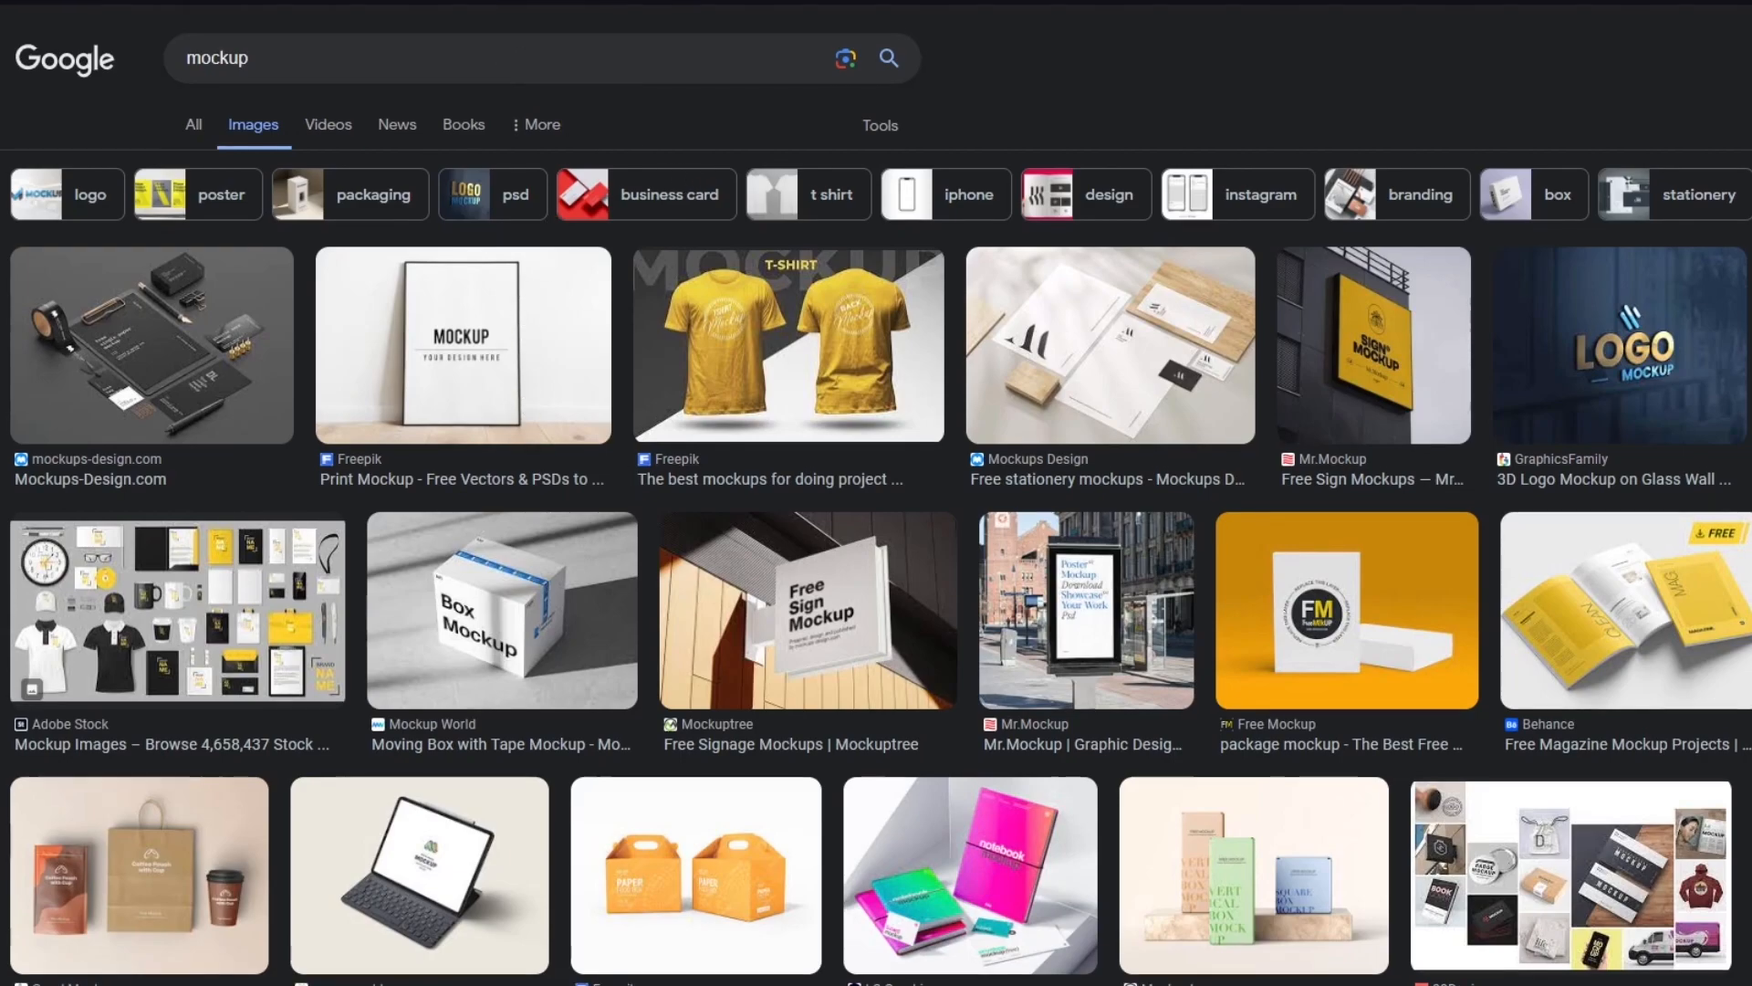
# Search the web for "freepik mockup" and open Freepik's Mockup - Free Vectors & PSDs page
pyautogui.click(545, 18)
pyautogui.write('freepik mockup')
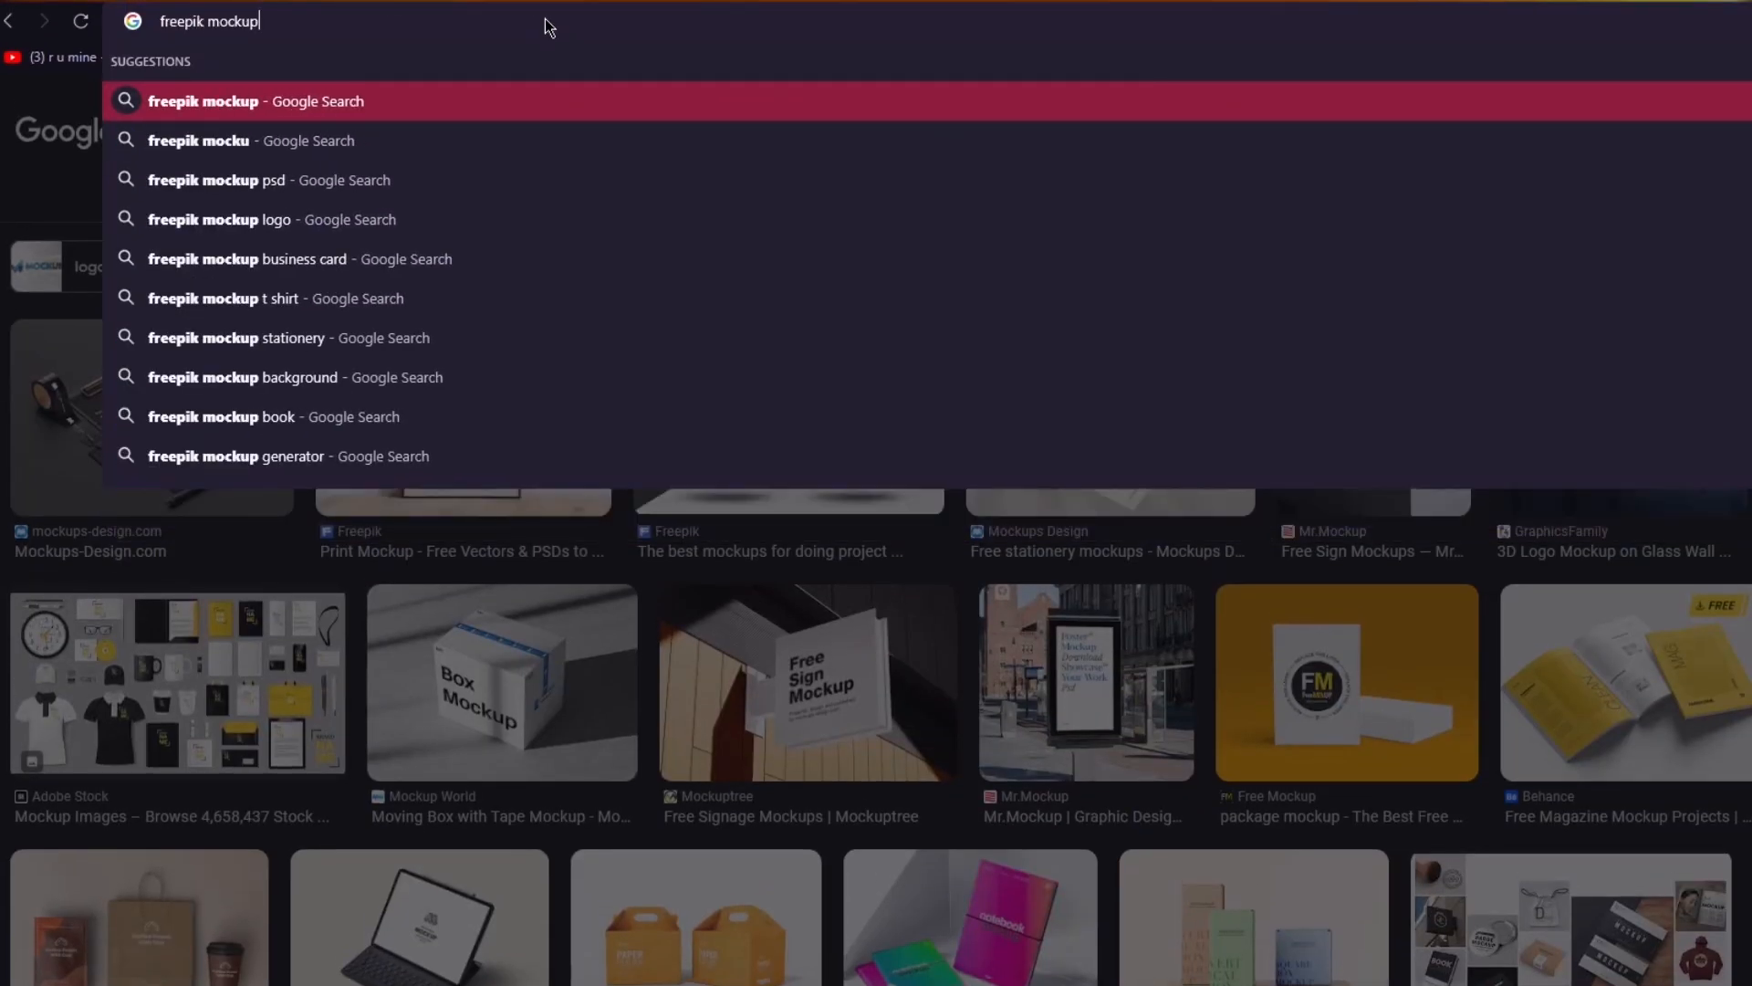
pyautogui.press('Return')
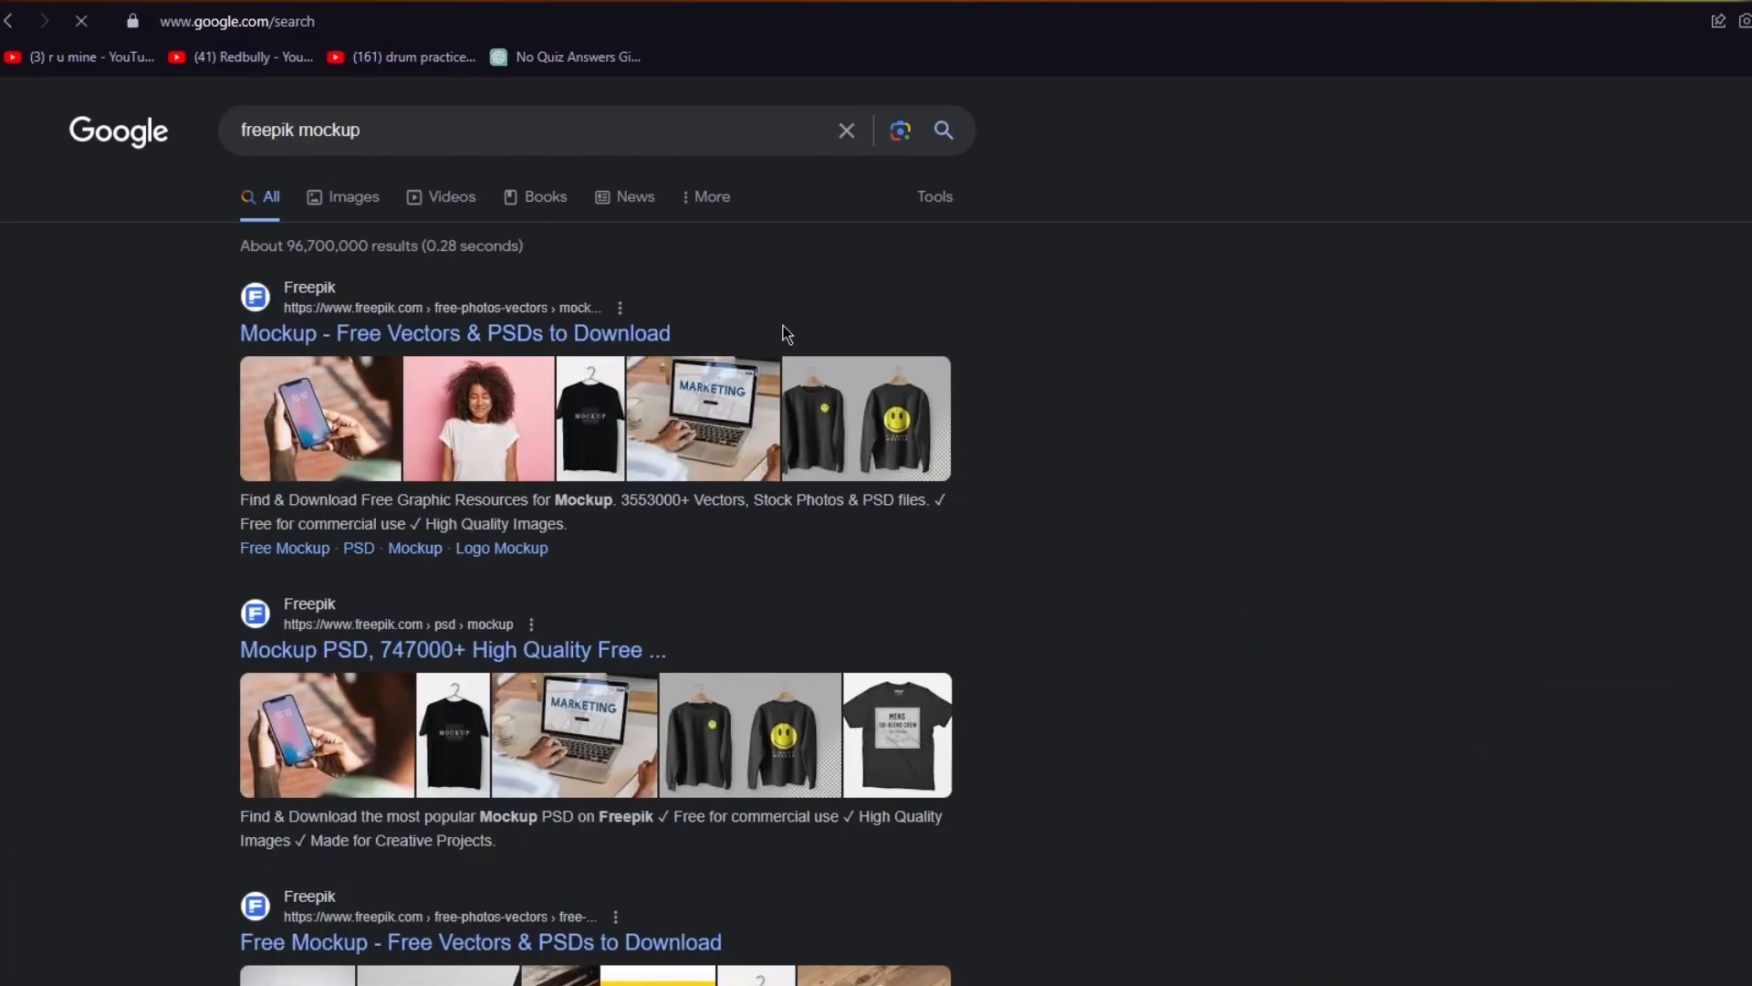
pyautogui.click(327, 336)
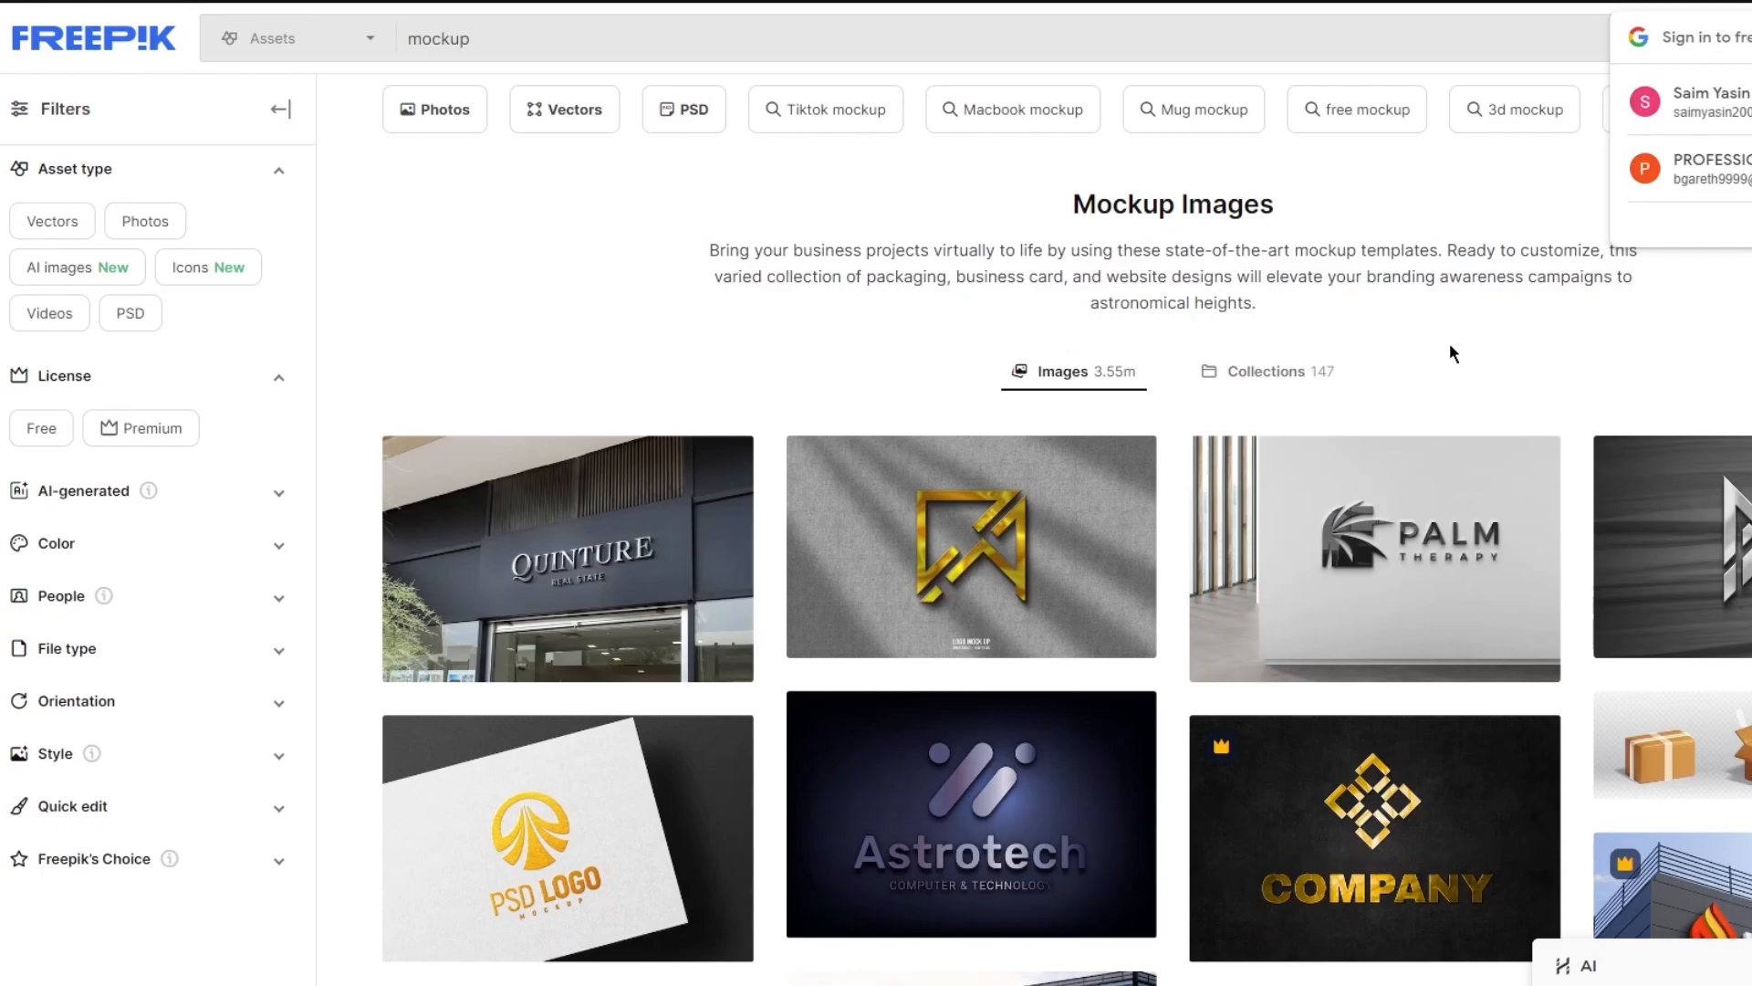
# Open the simple black men's tee mockup by rawpixel.com from Freepik's mockup listing
pyautogui.scroll(-12, 1621, 313)
pyautogui.scroll(-15, 1309, 461)
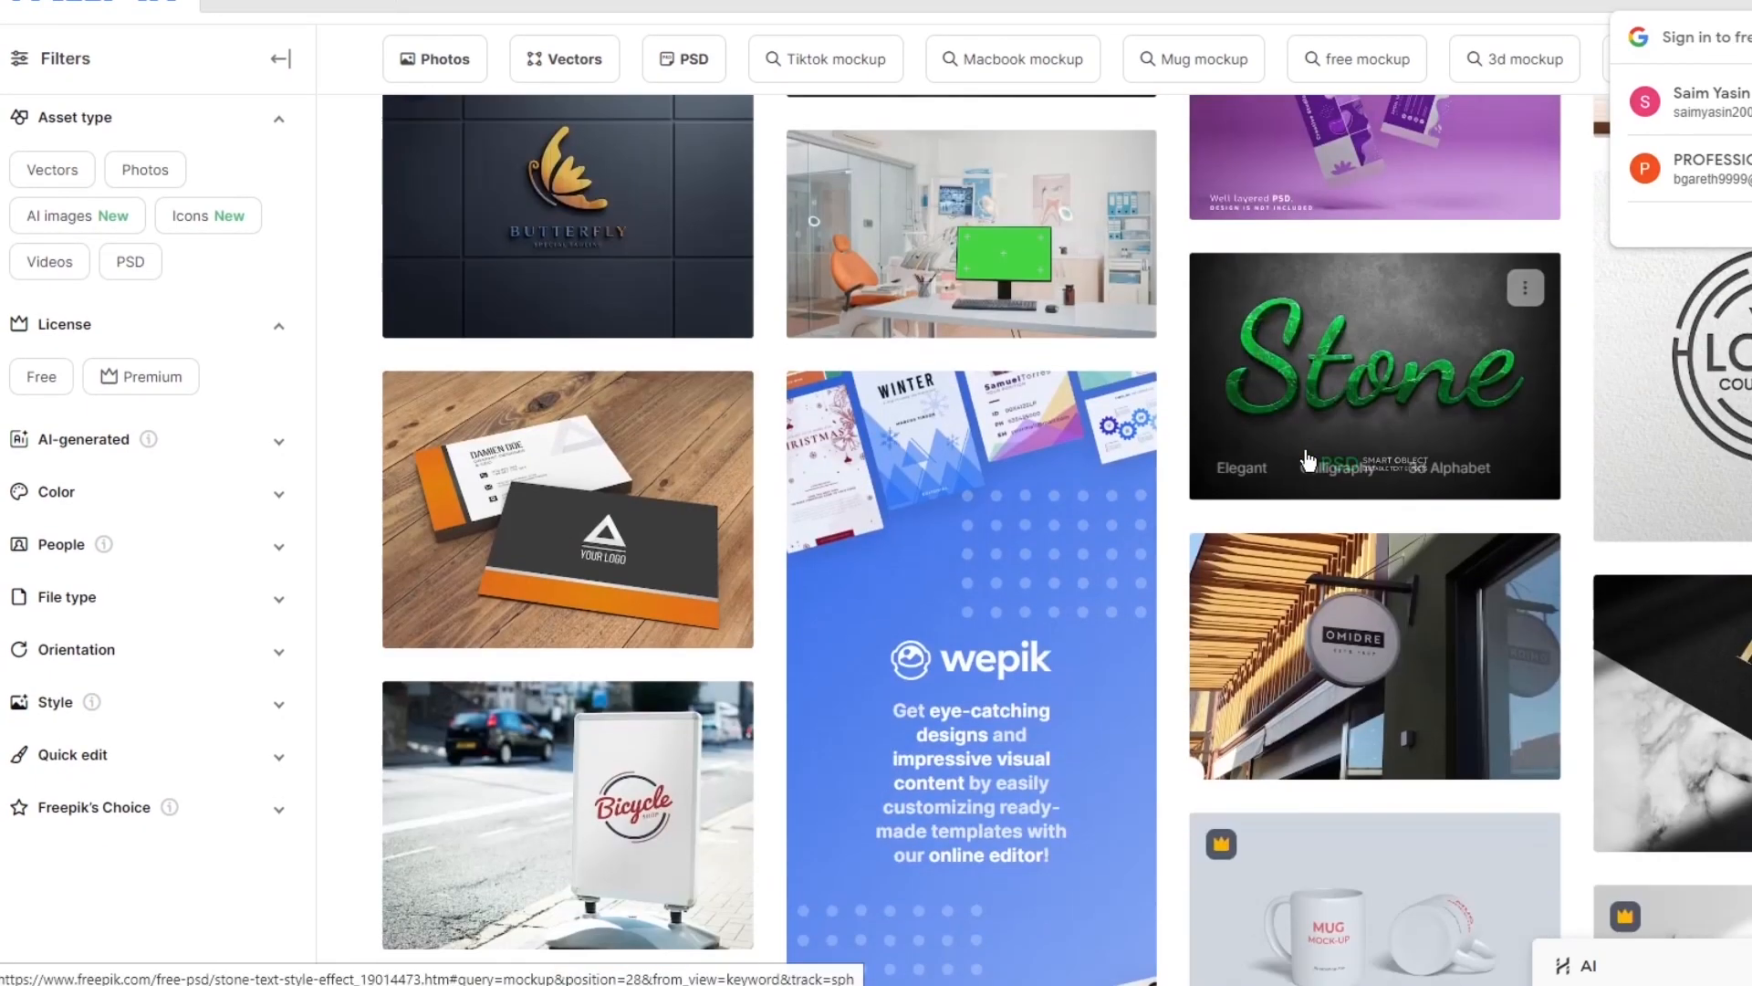
pyautogui.scroll(-3, 1314, 474)
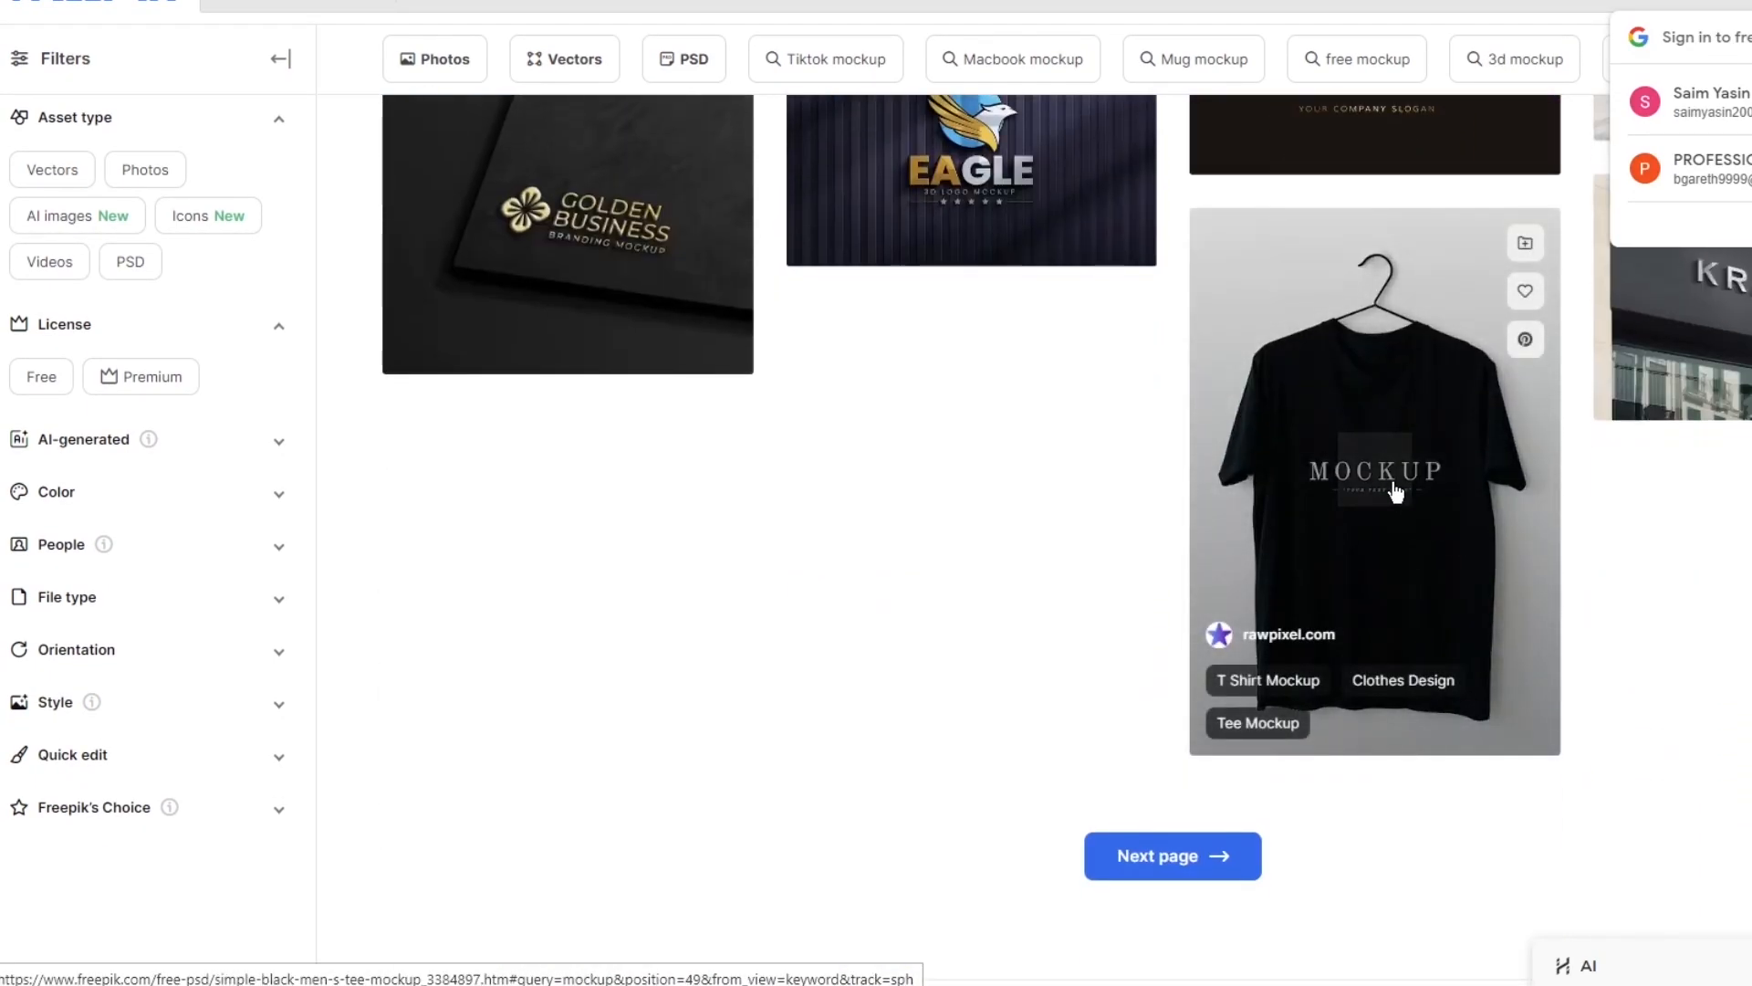
pyautogui.click(1390, 482)
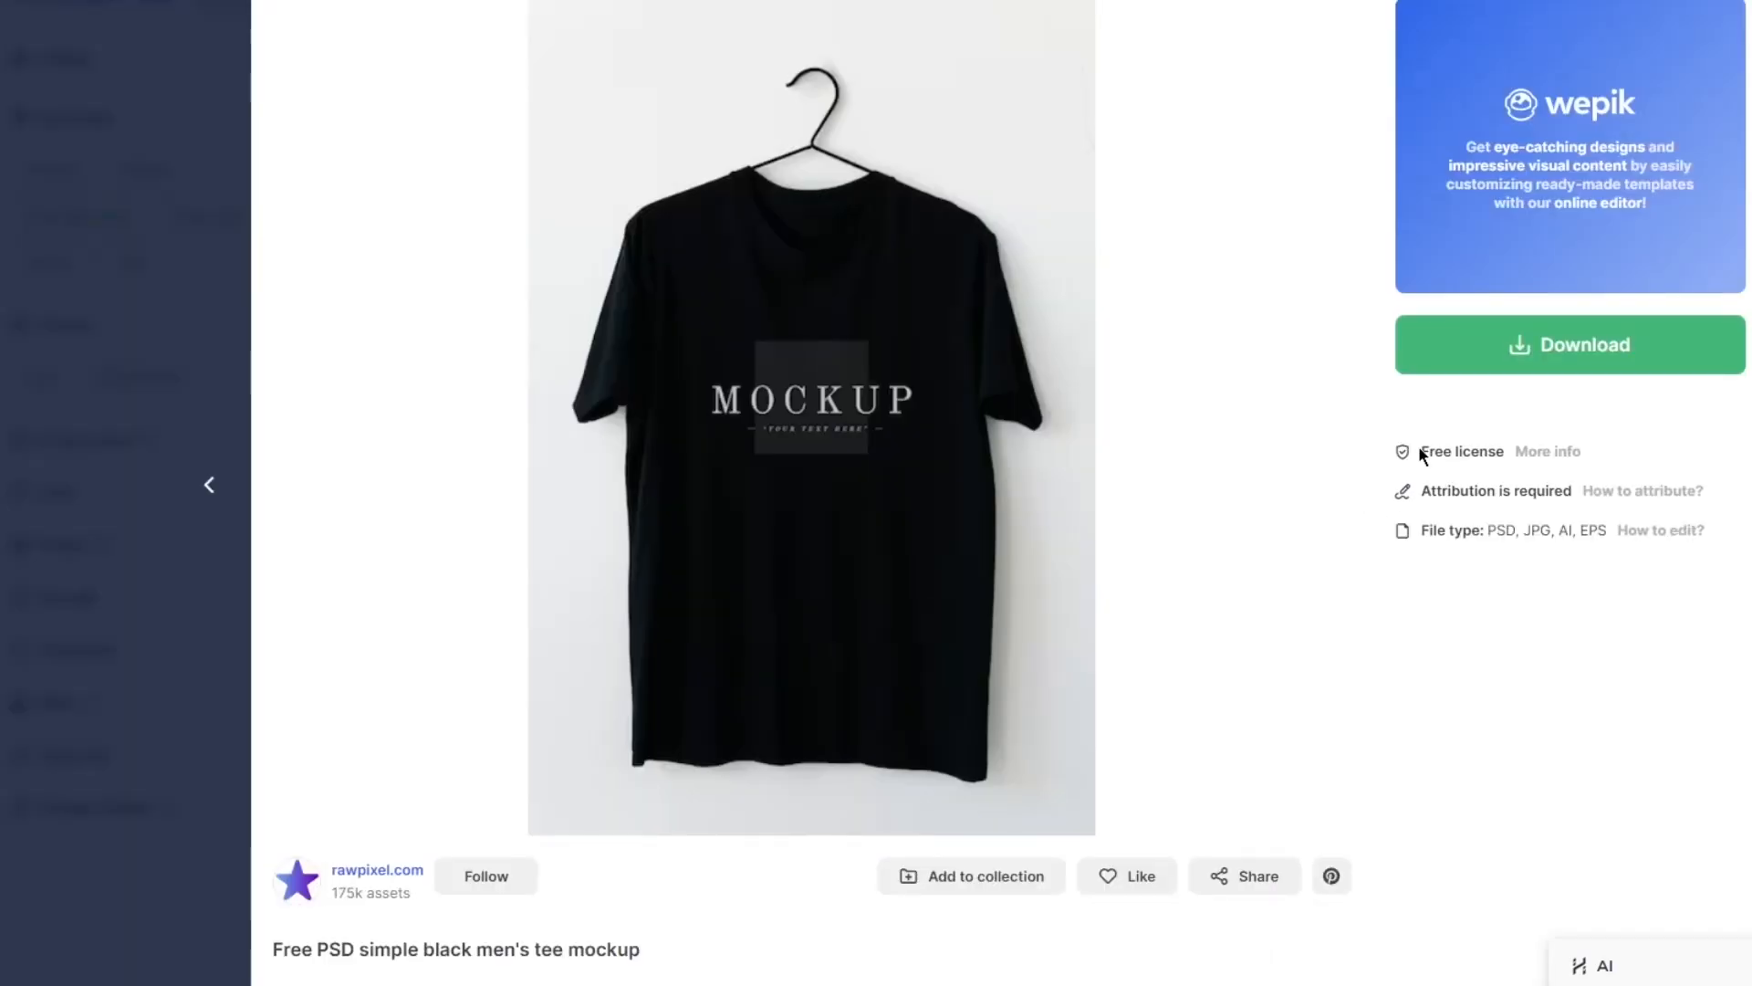
# Try to download the black tee mockup with the free license, including the 443 KB JPG version, and return to its page
pyautogui.click(1605, 346)
pyautogui.click(1584, 630)
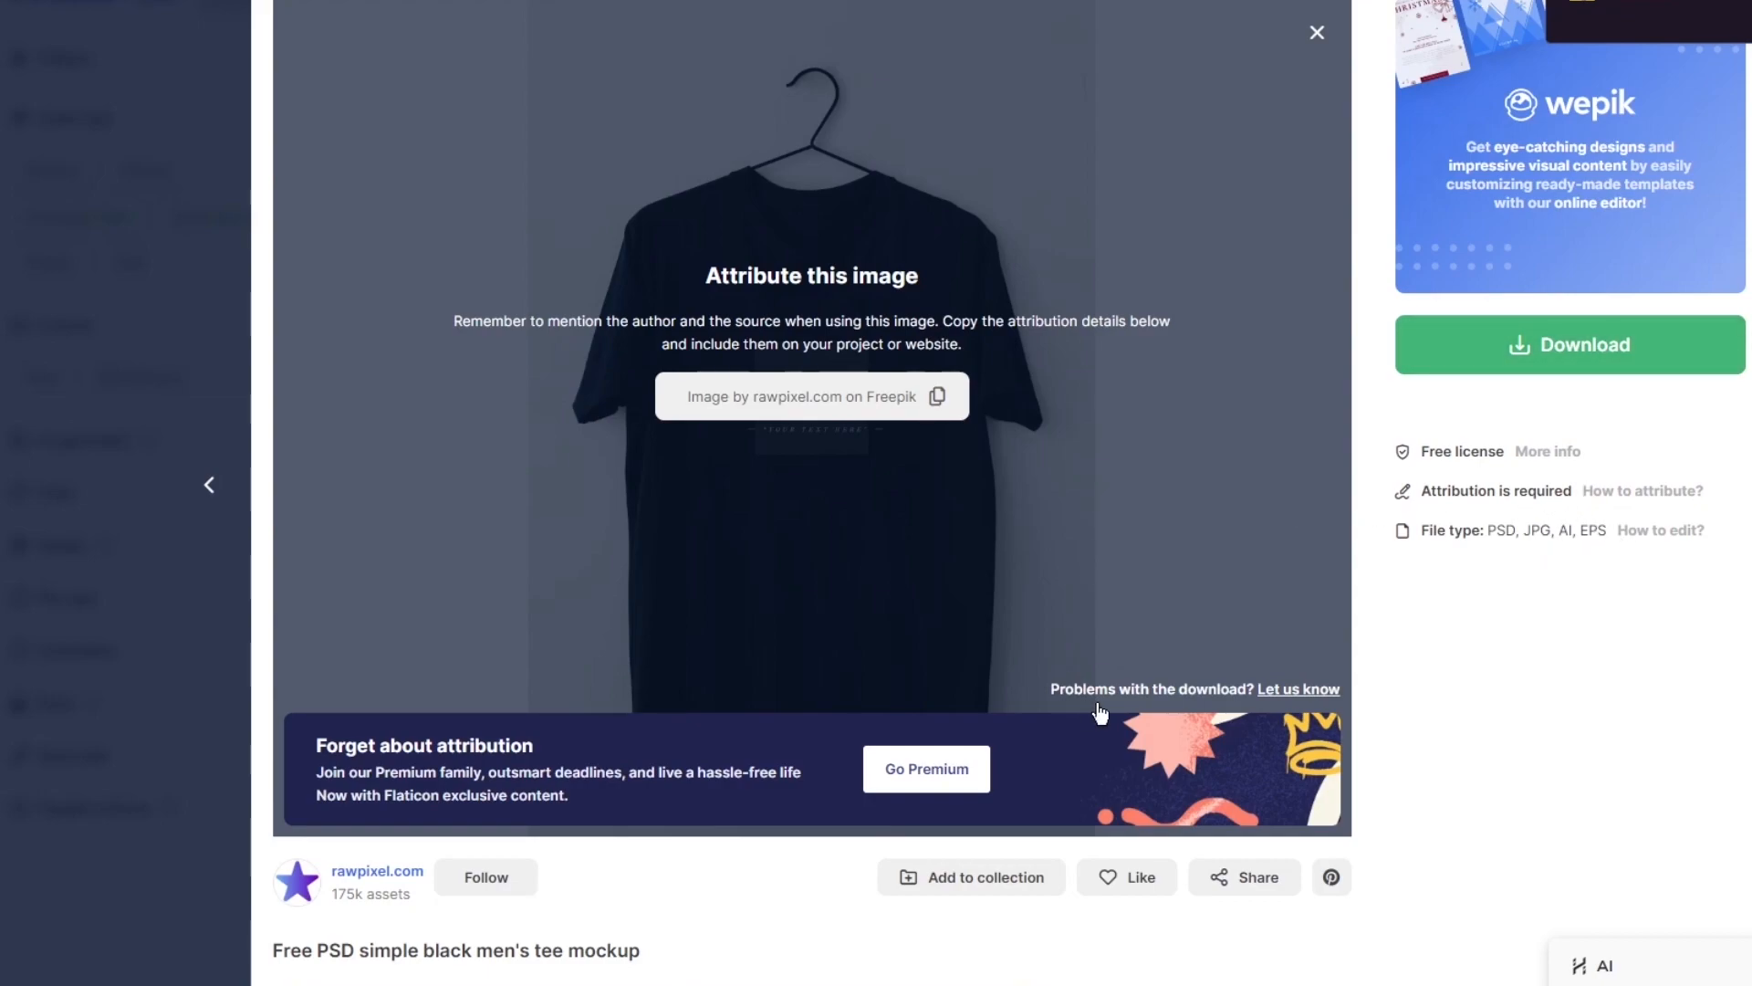
pyautogui.click(1669, 354)
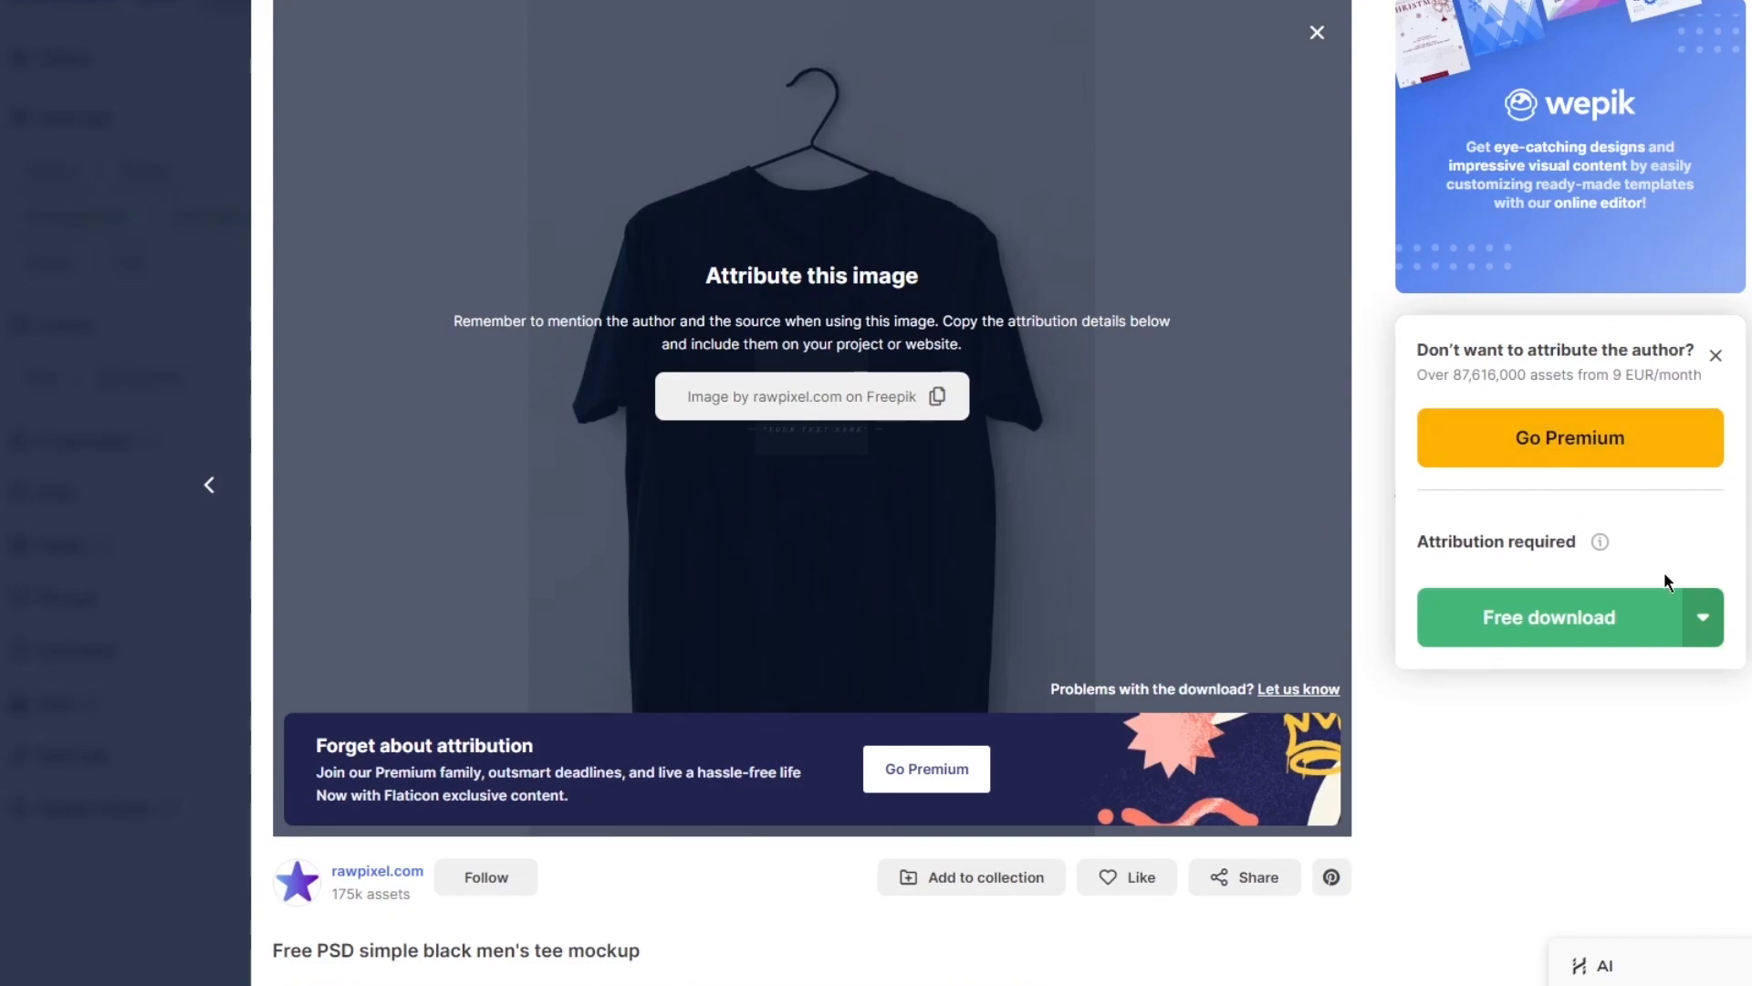
pyautogui.click(1703, 620)
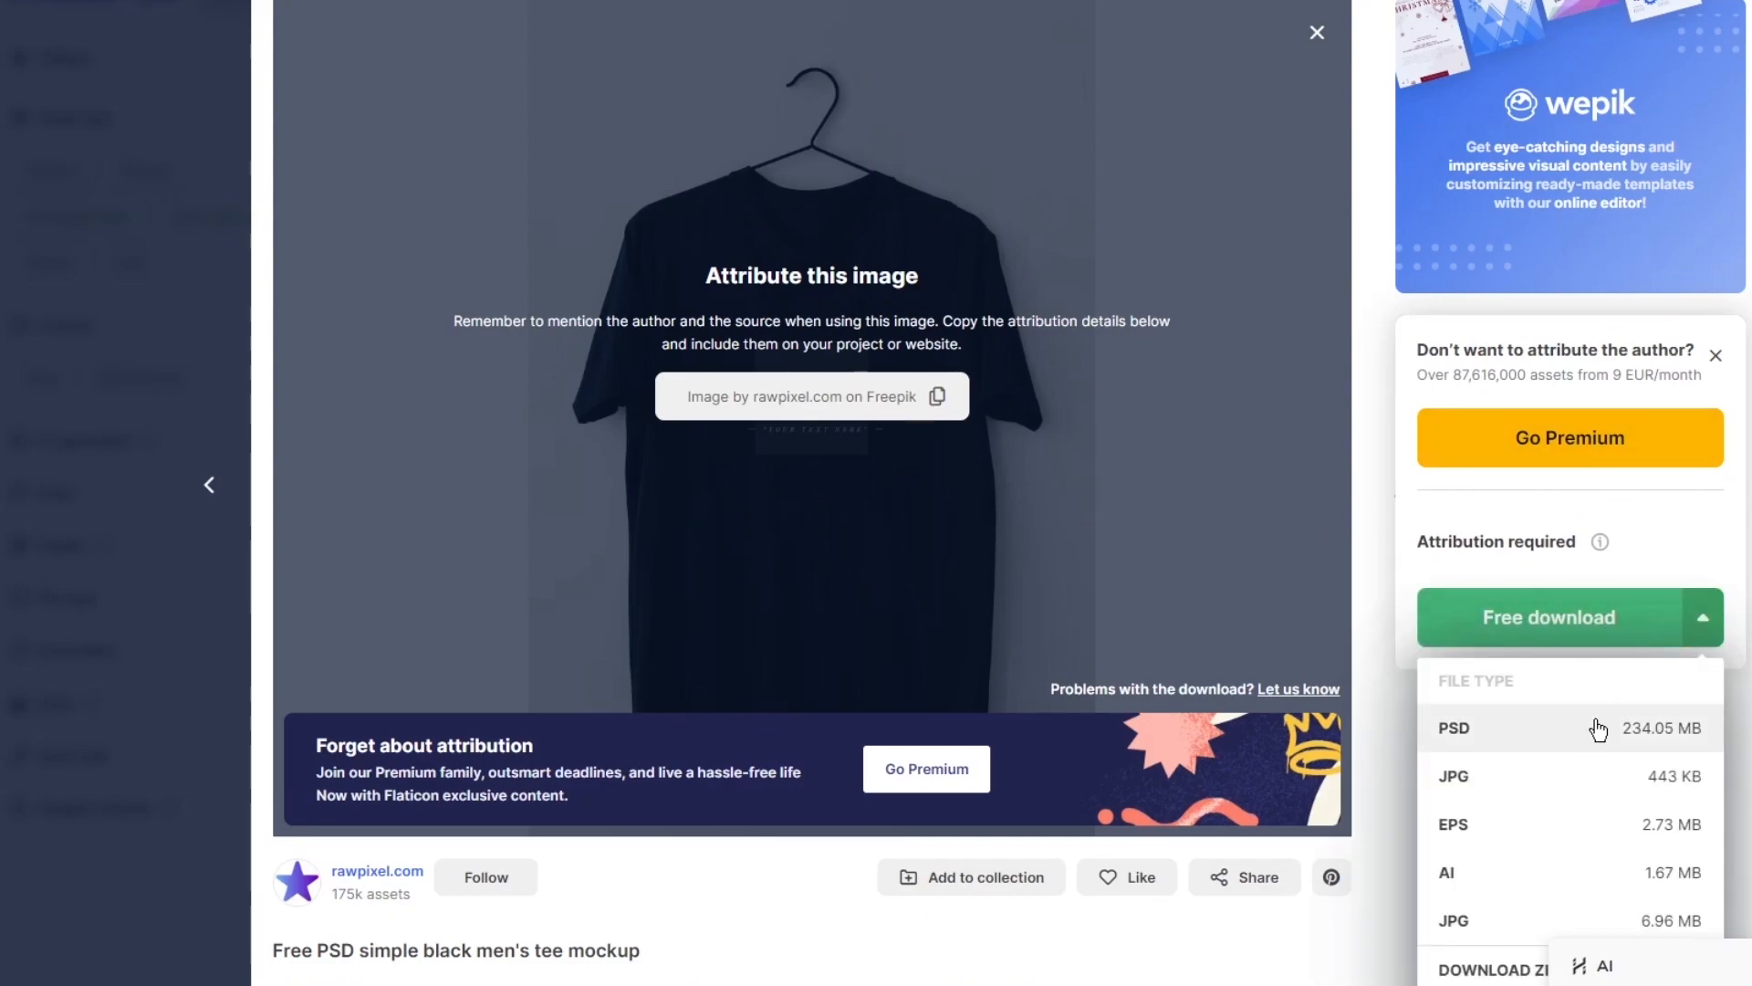
pyautogui.click(1549, 776)
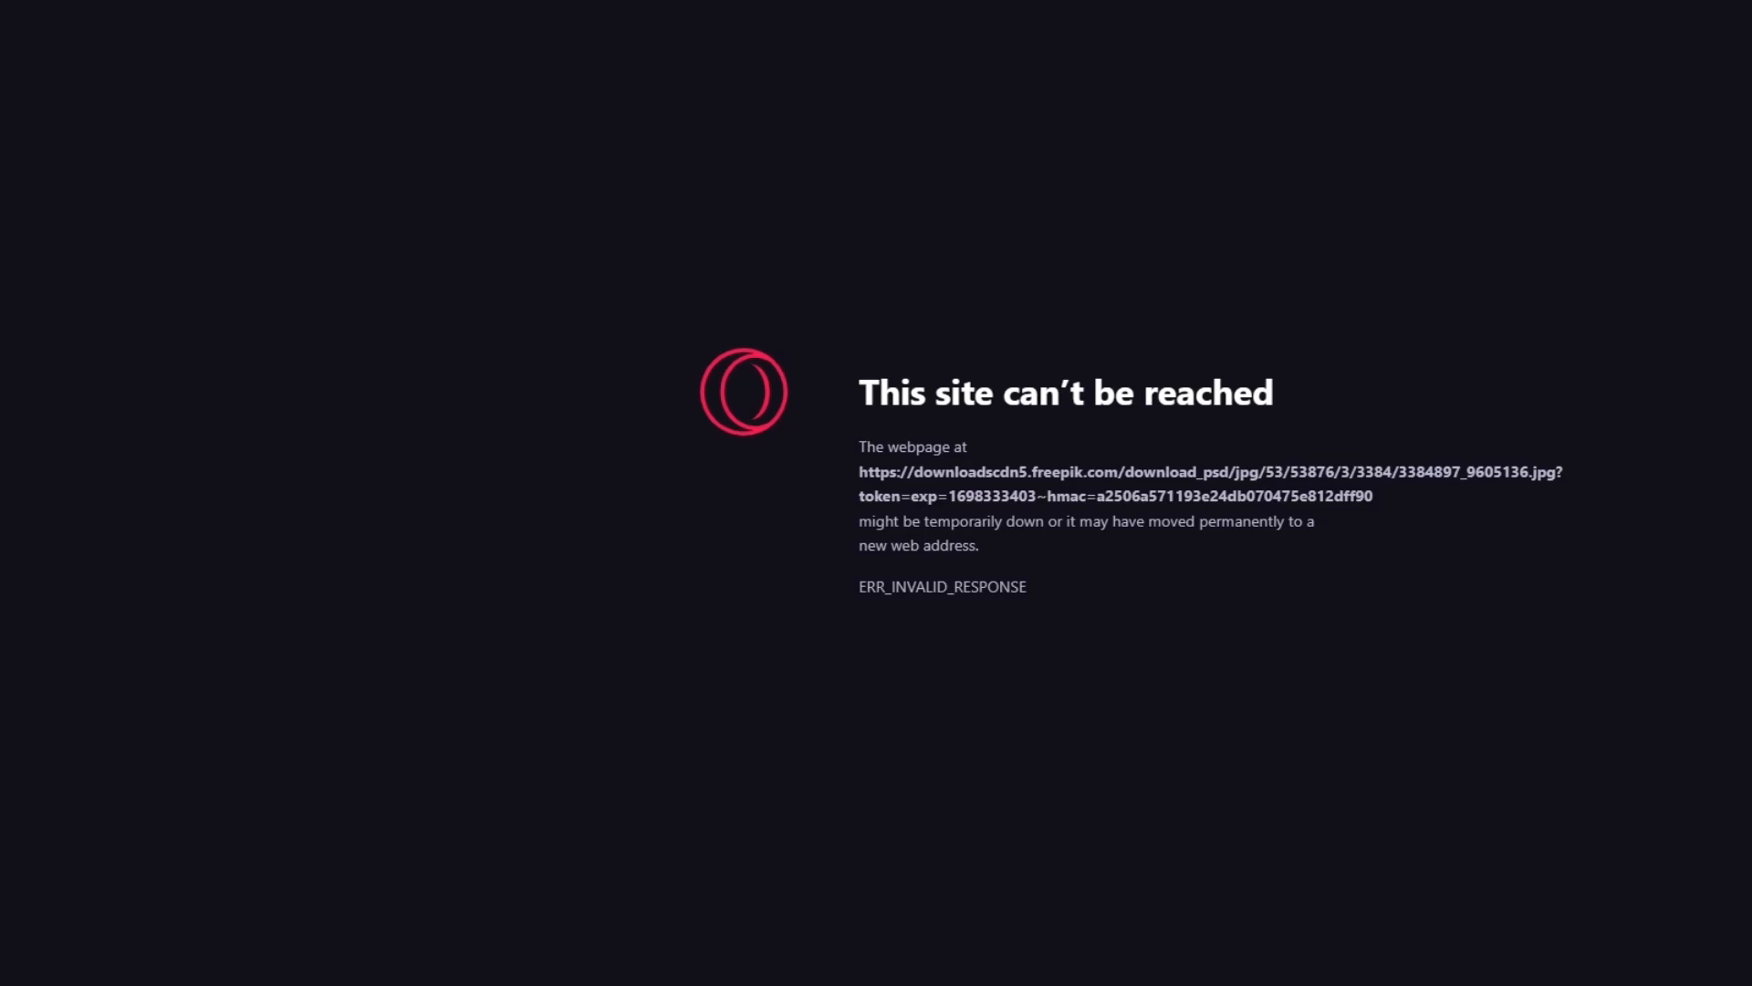
pyautogui.hotkey('alt', 'Left')
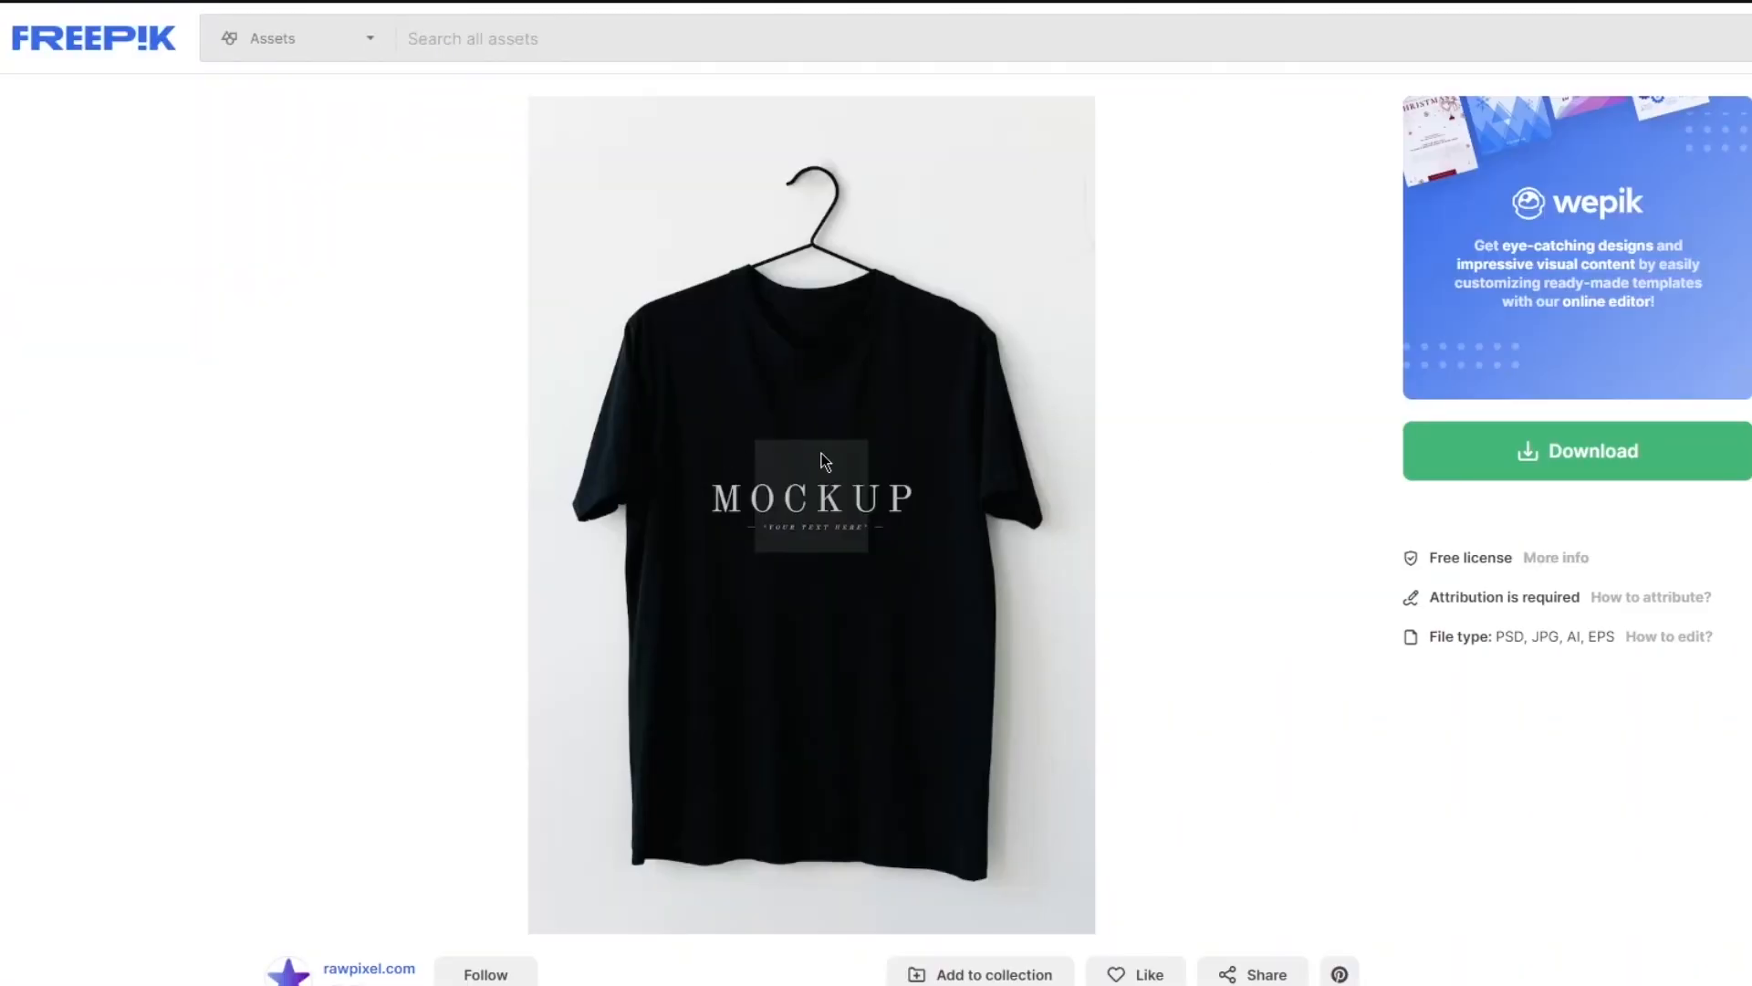
# Open the black tee mockup picture on its own in the browser and save the image
pyautogui.rightClick(821, 453)
pyautogui.click(911, 478)
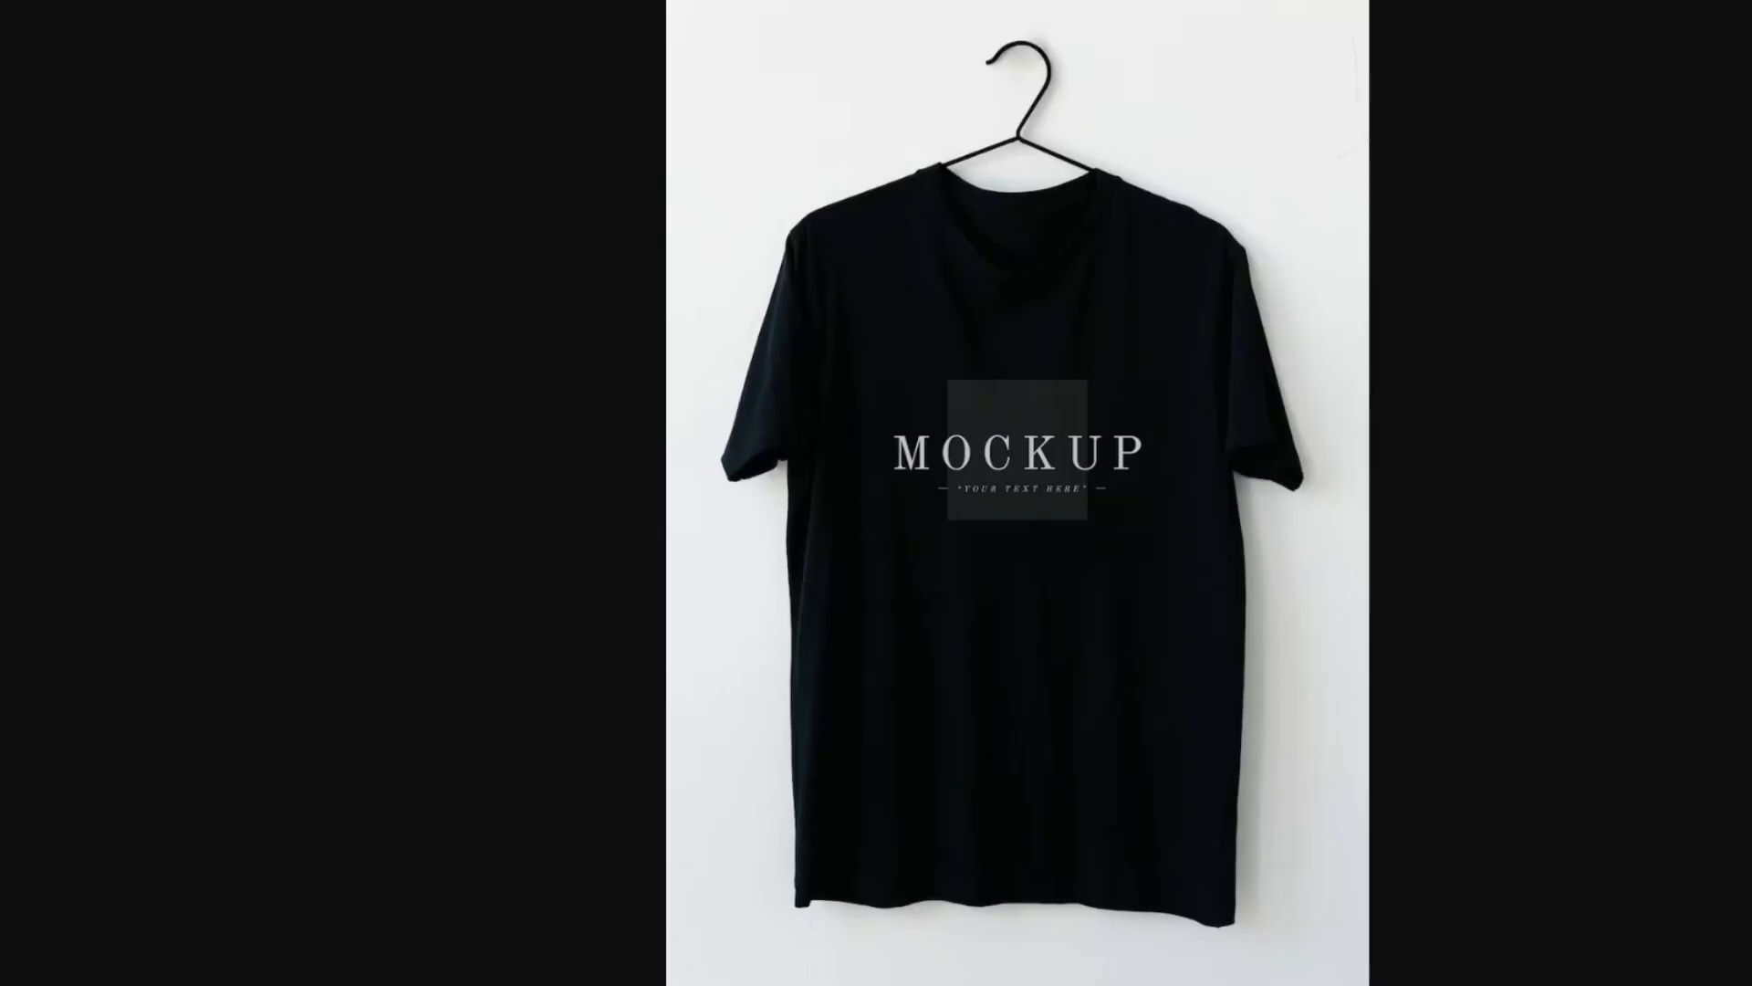
pyautogui.rightClick(974, 284)
pyautogui.click(1063, 338)
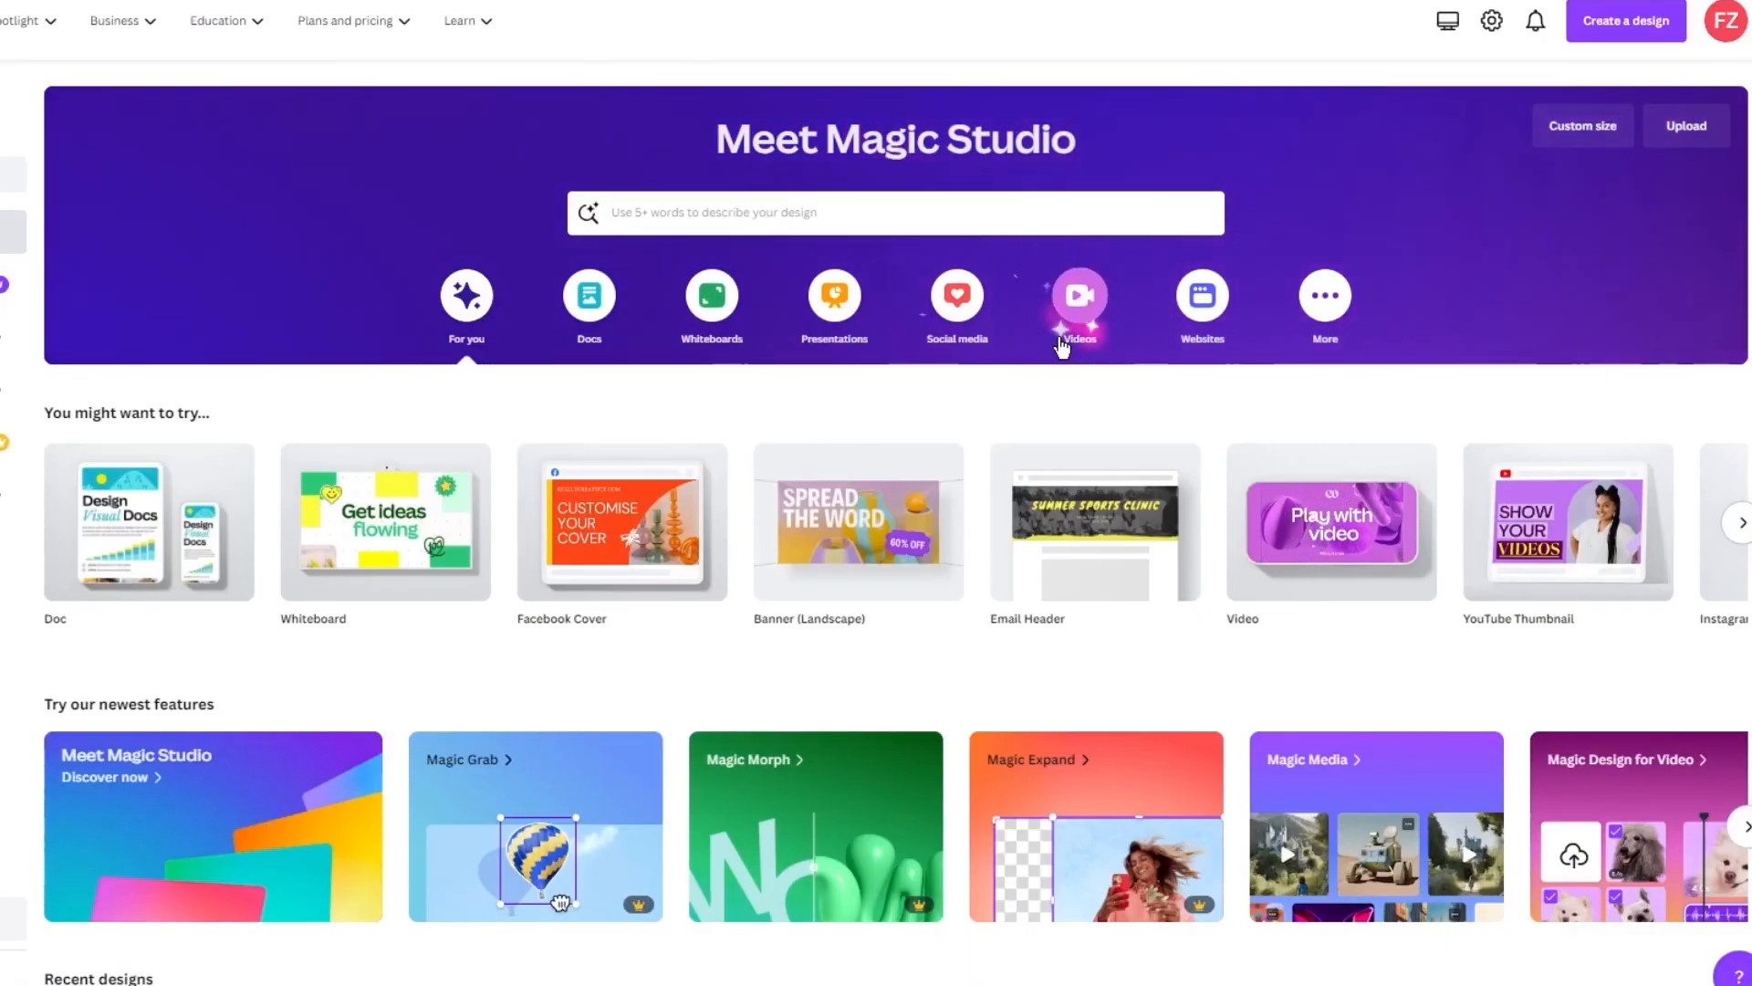
# Switch to Canva and search its templates for "mockup"
pyautogui.click(783, 211)
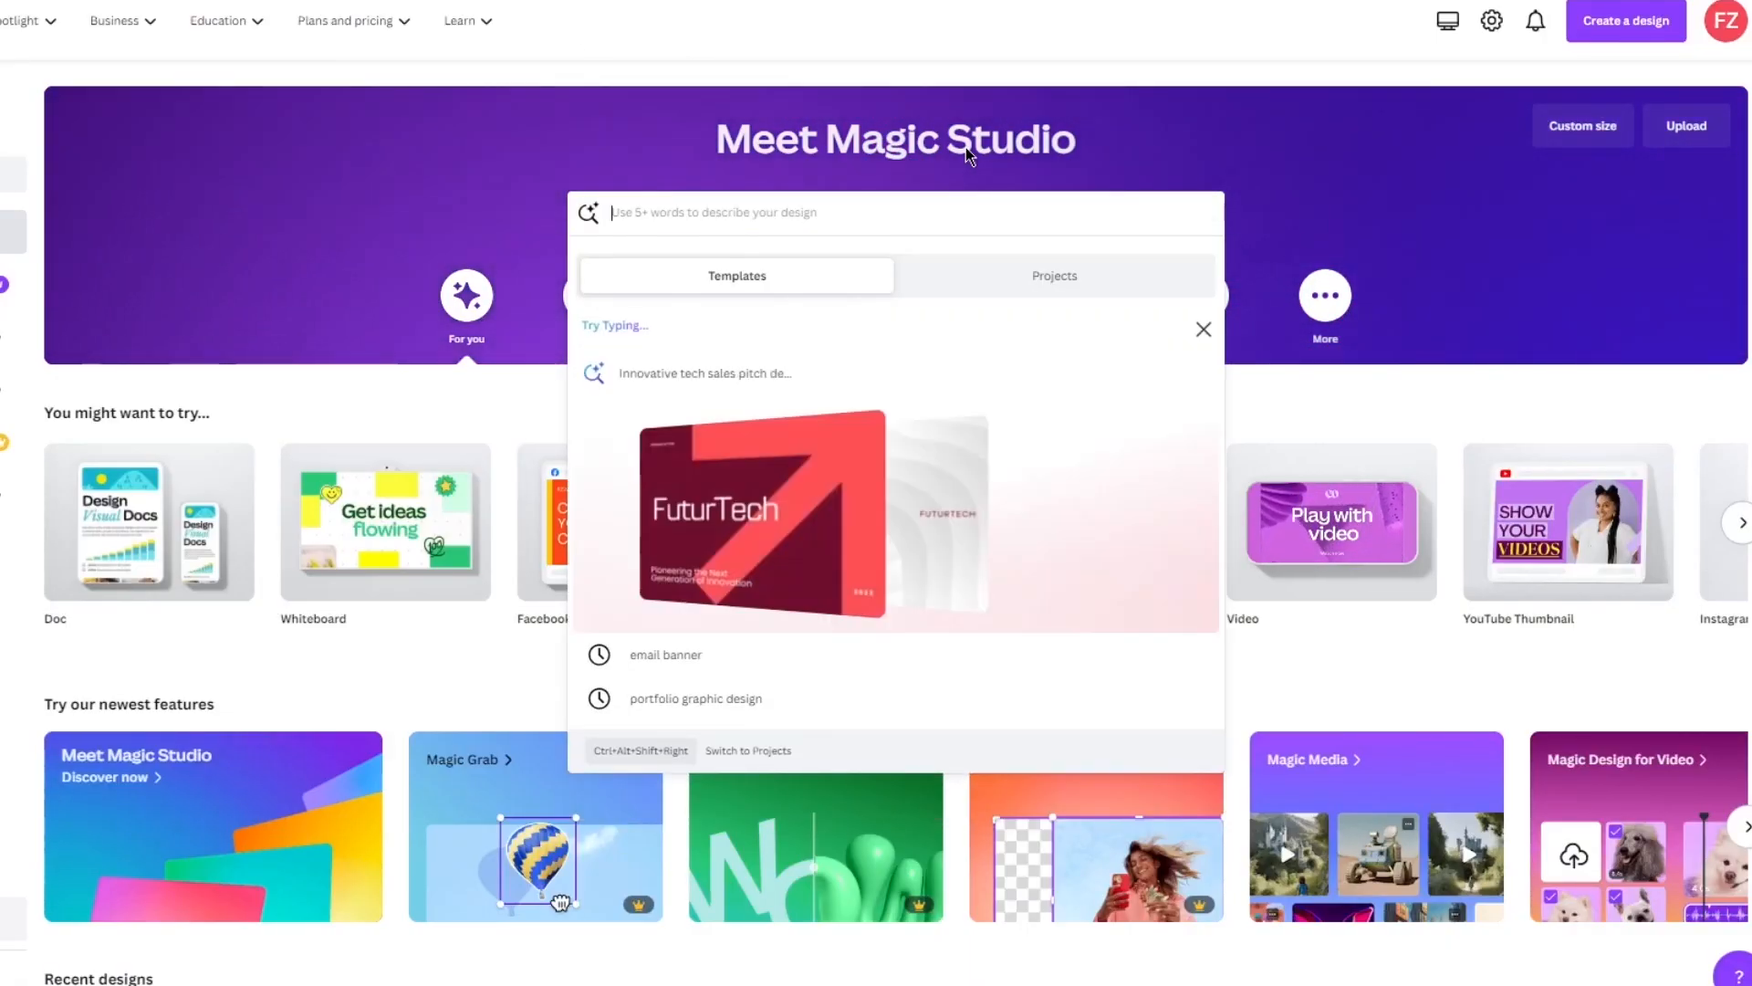
pyautogui.write('mockup')
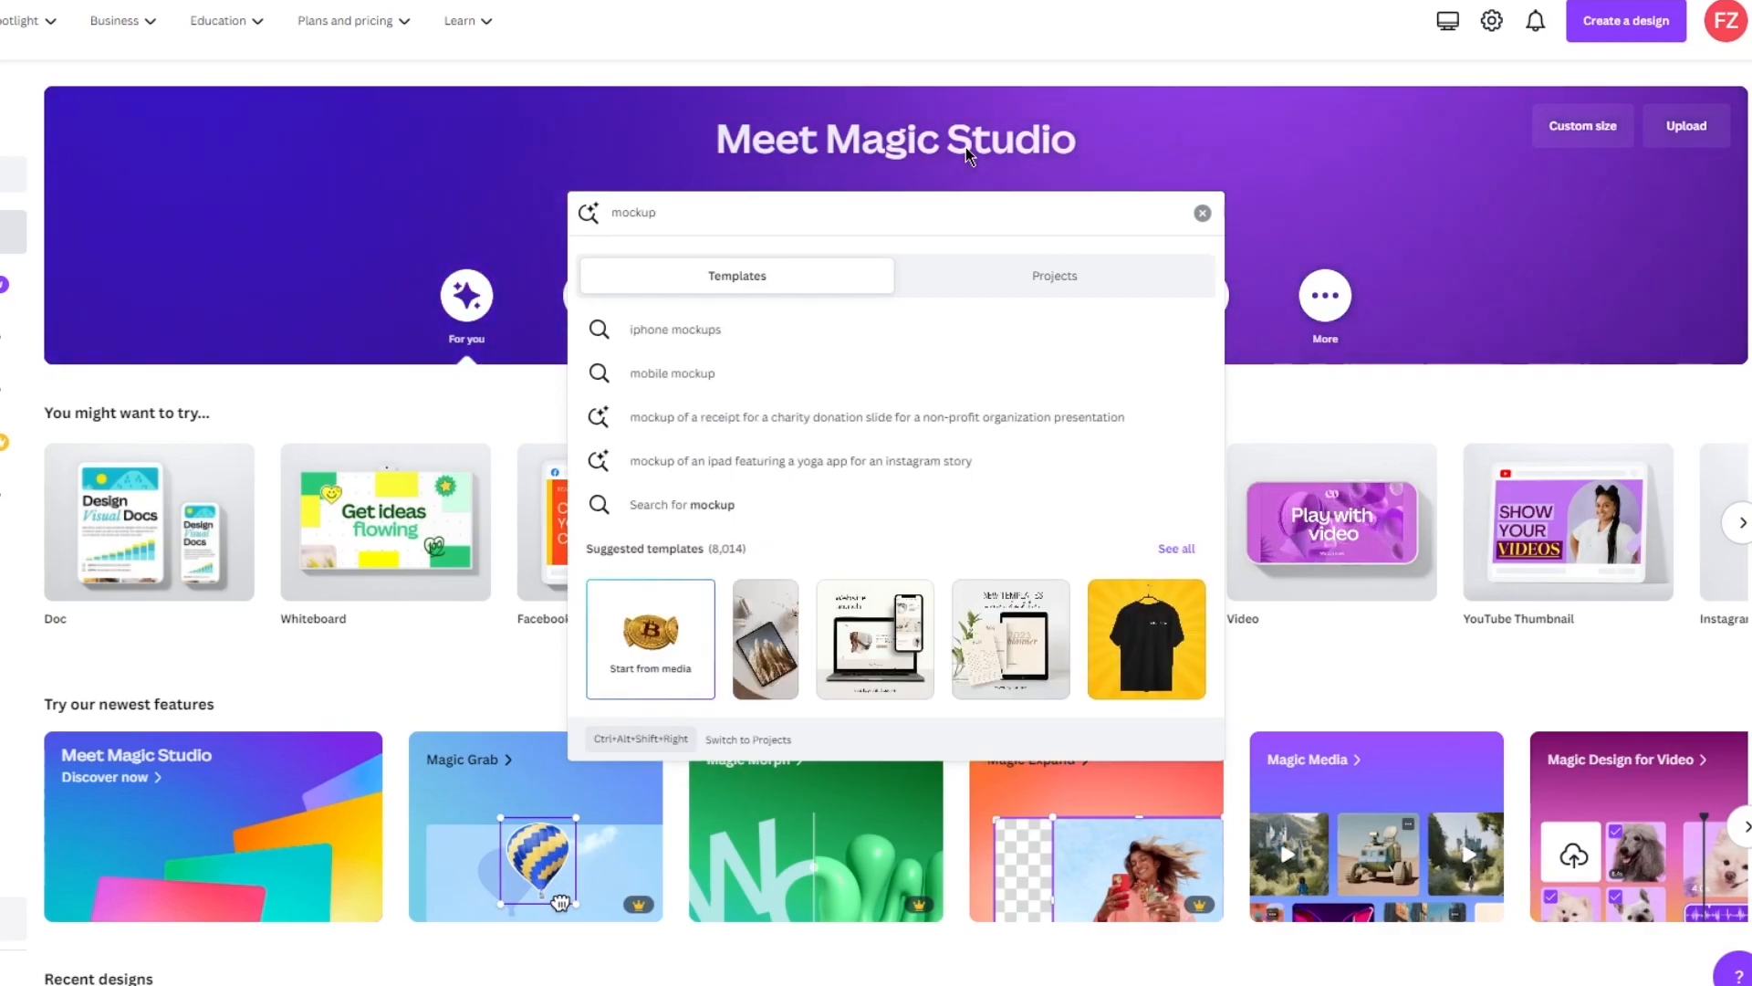
pyautogui.press('Return')
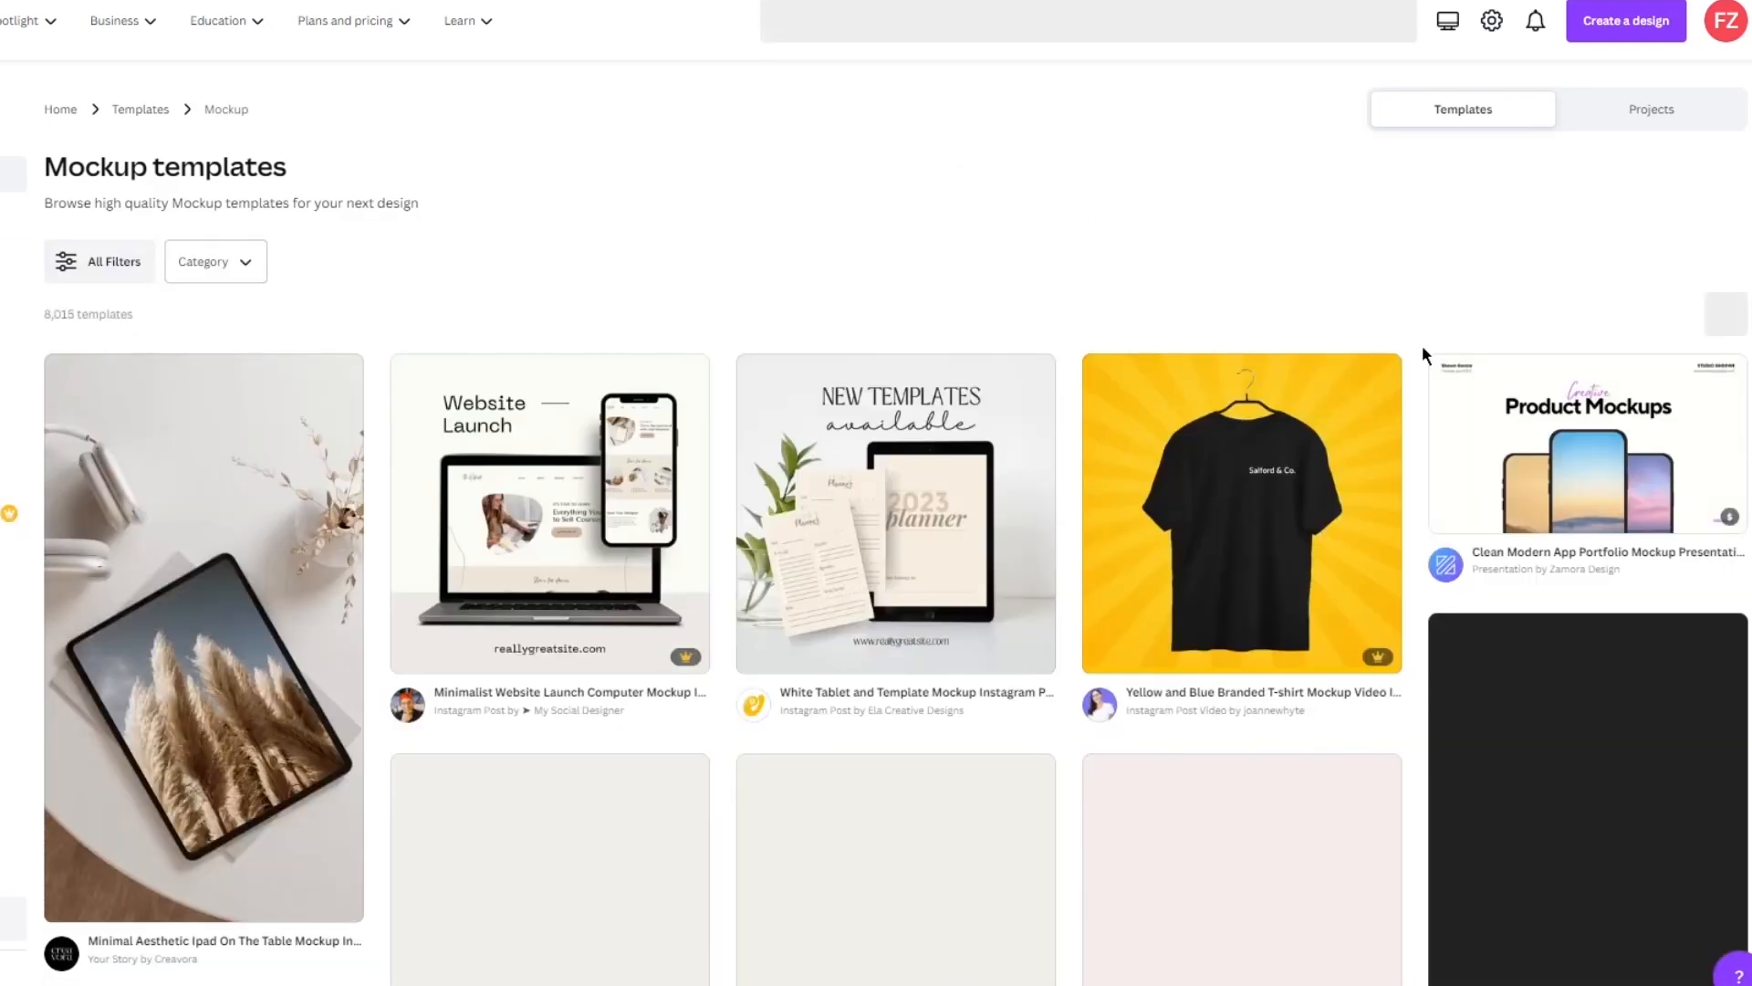
# Open the Minimal Aesthetic Ipad On The Table Mockup Instagram Story template for customization
pyautogui.scroll(-1, 869, 445)
pyautogui.scroll(-4, 508, 446)
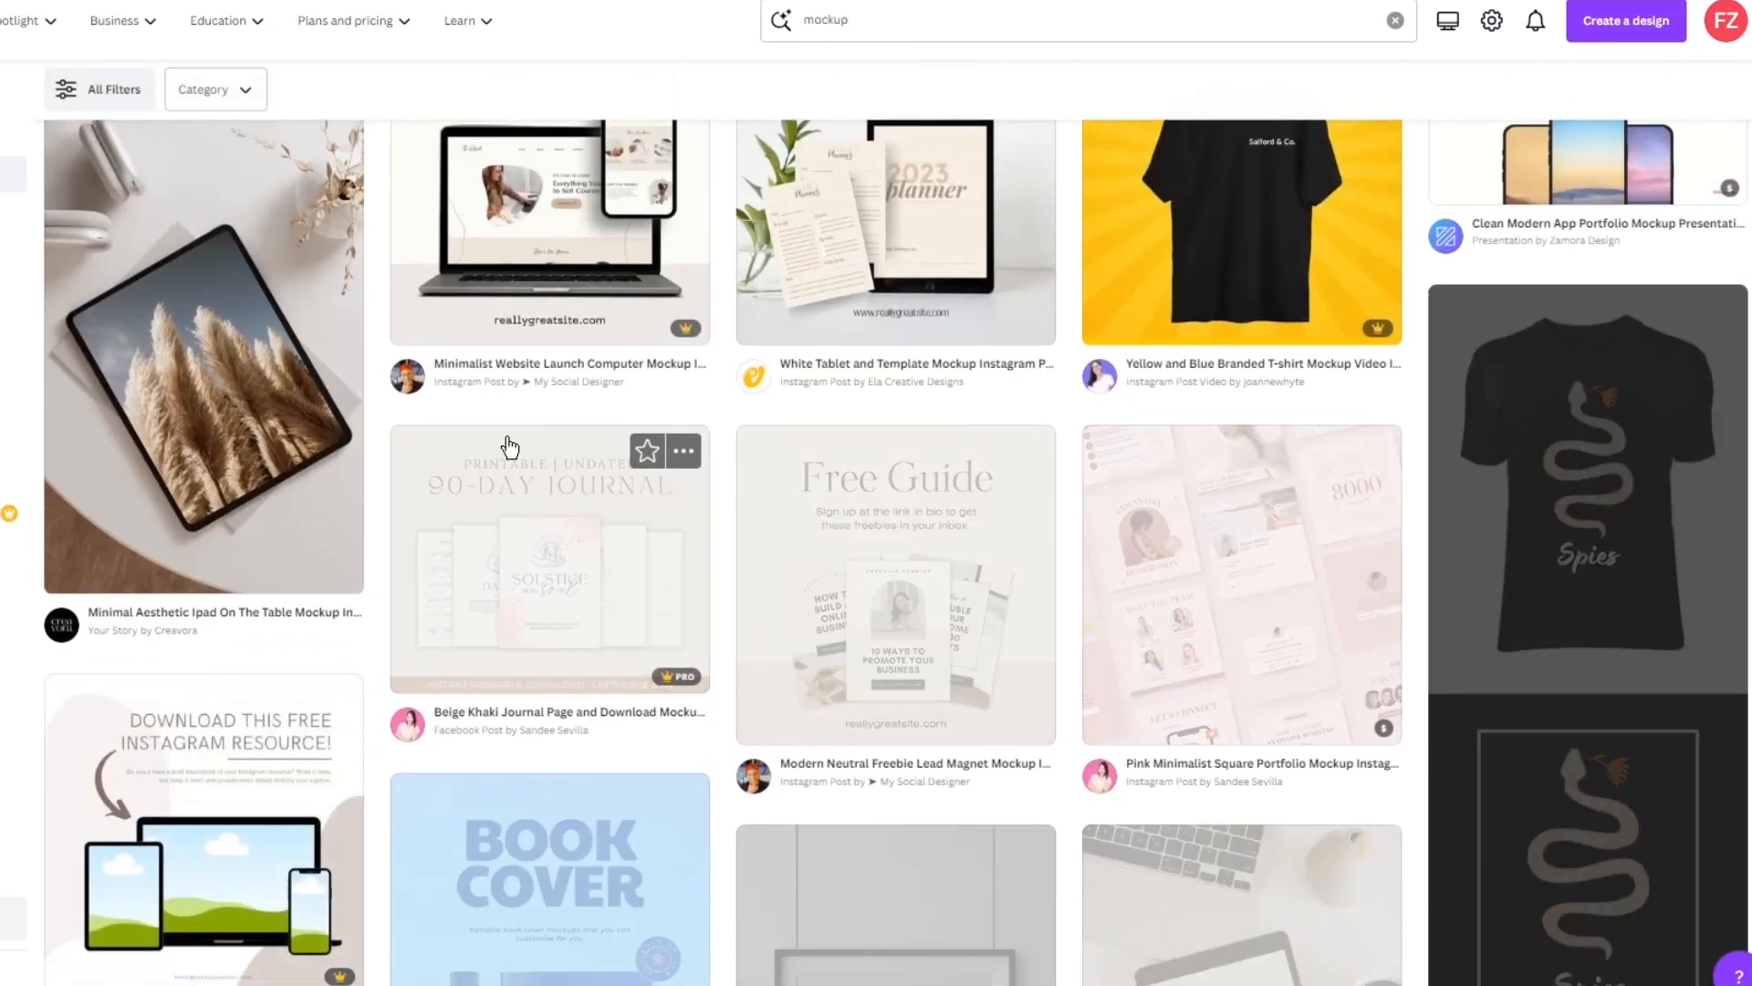
pyautogui.scroll(3, 509, 446)
pyautogui.click(1612, 769)
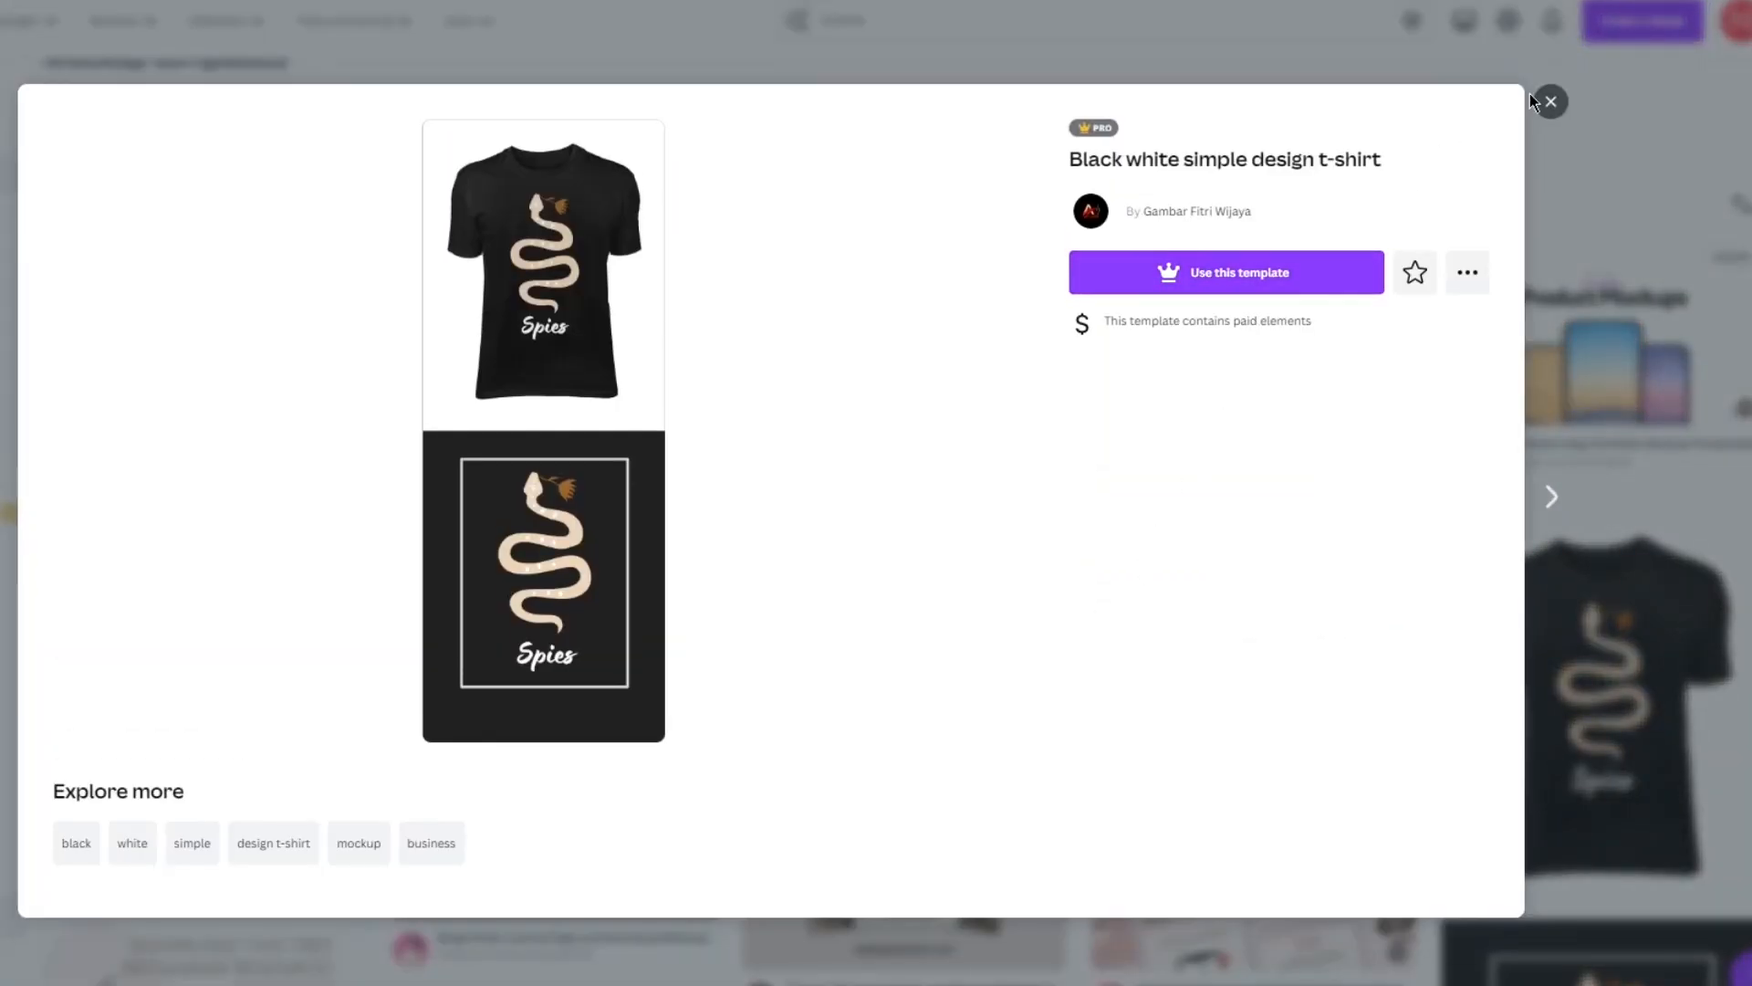
pyautogui.click(1536, 97)
pyautogui.click(230, 497)
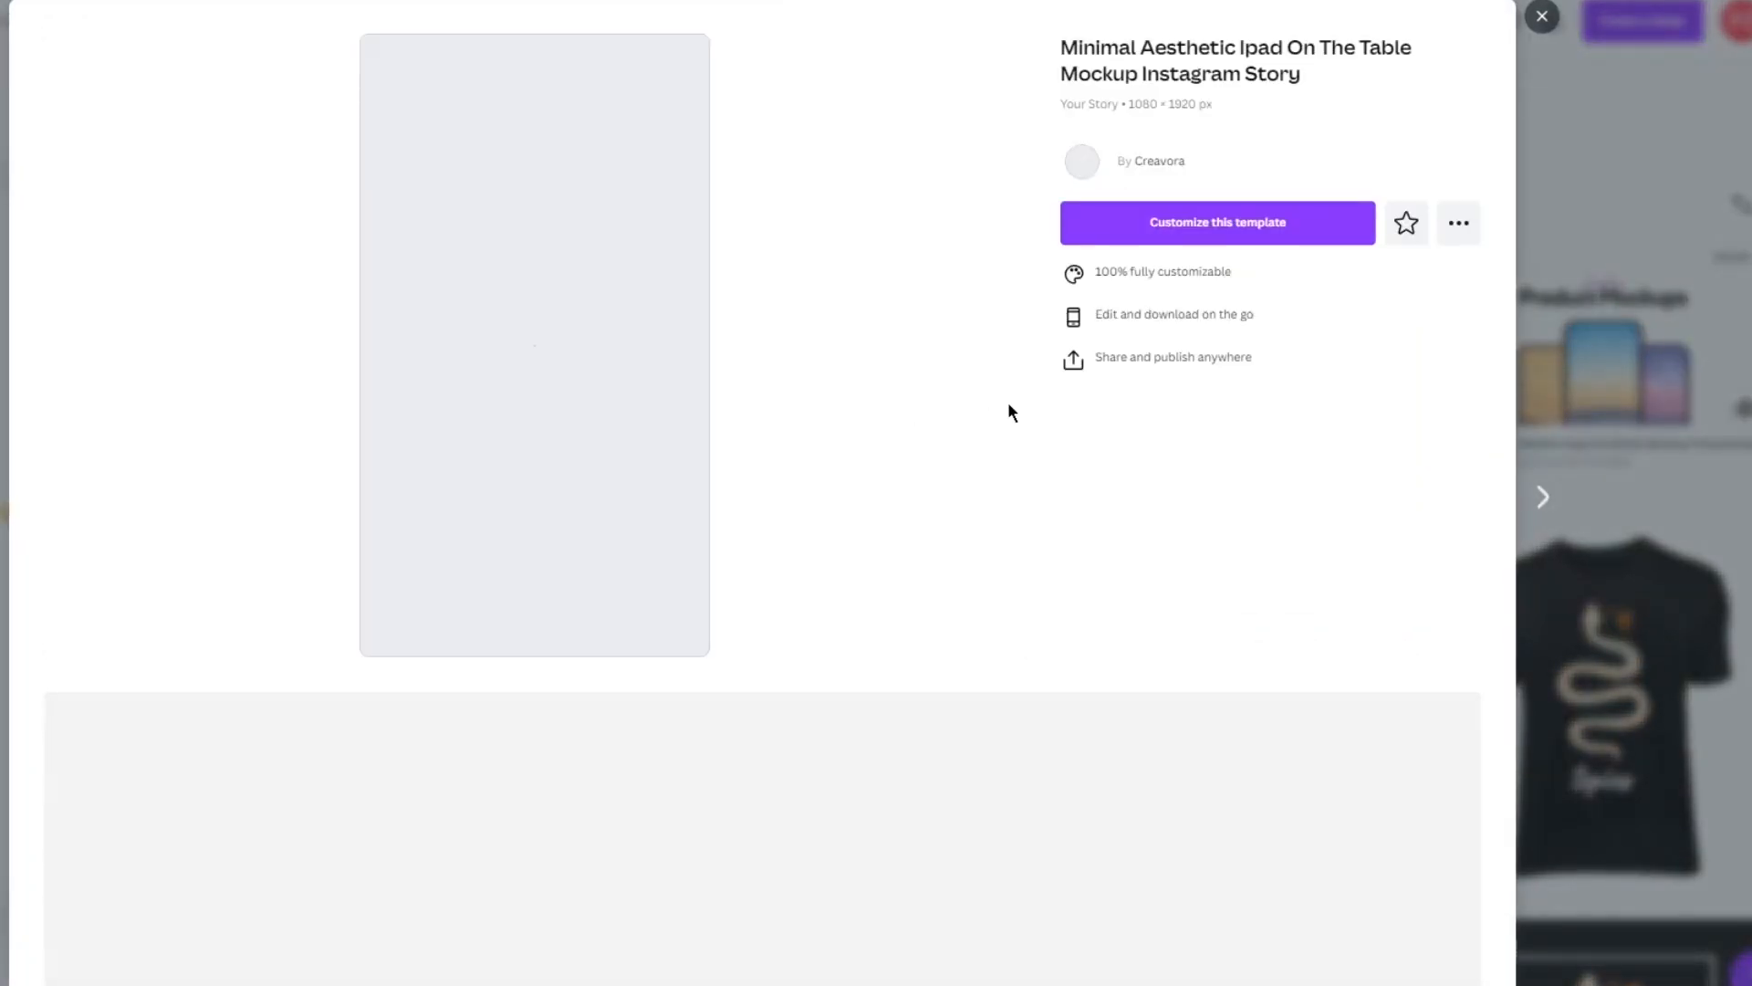
pyautogui.click(1150, 225)
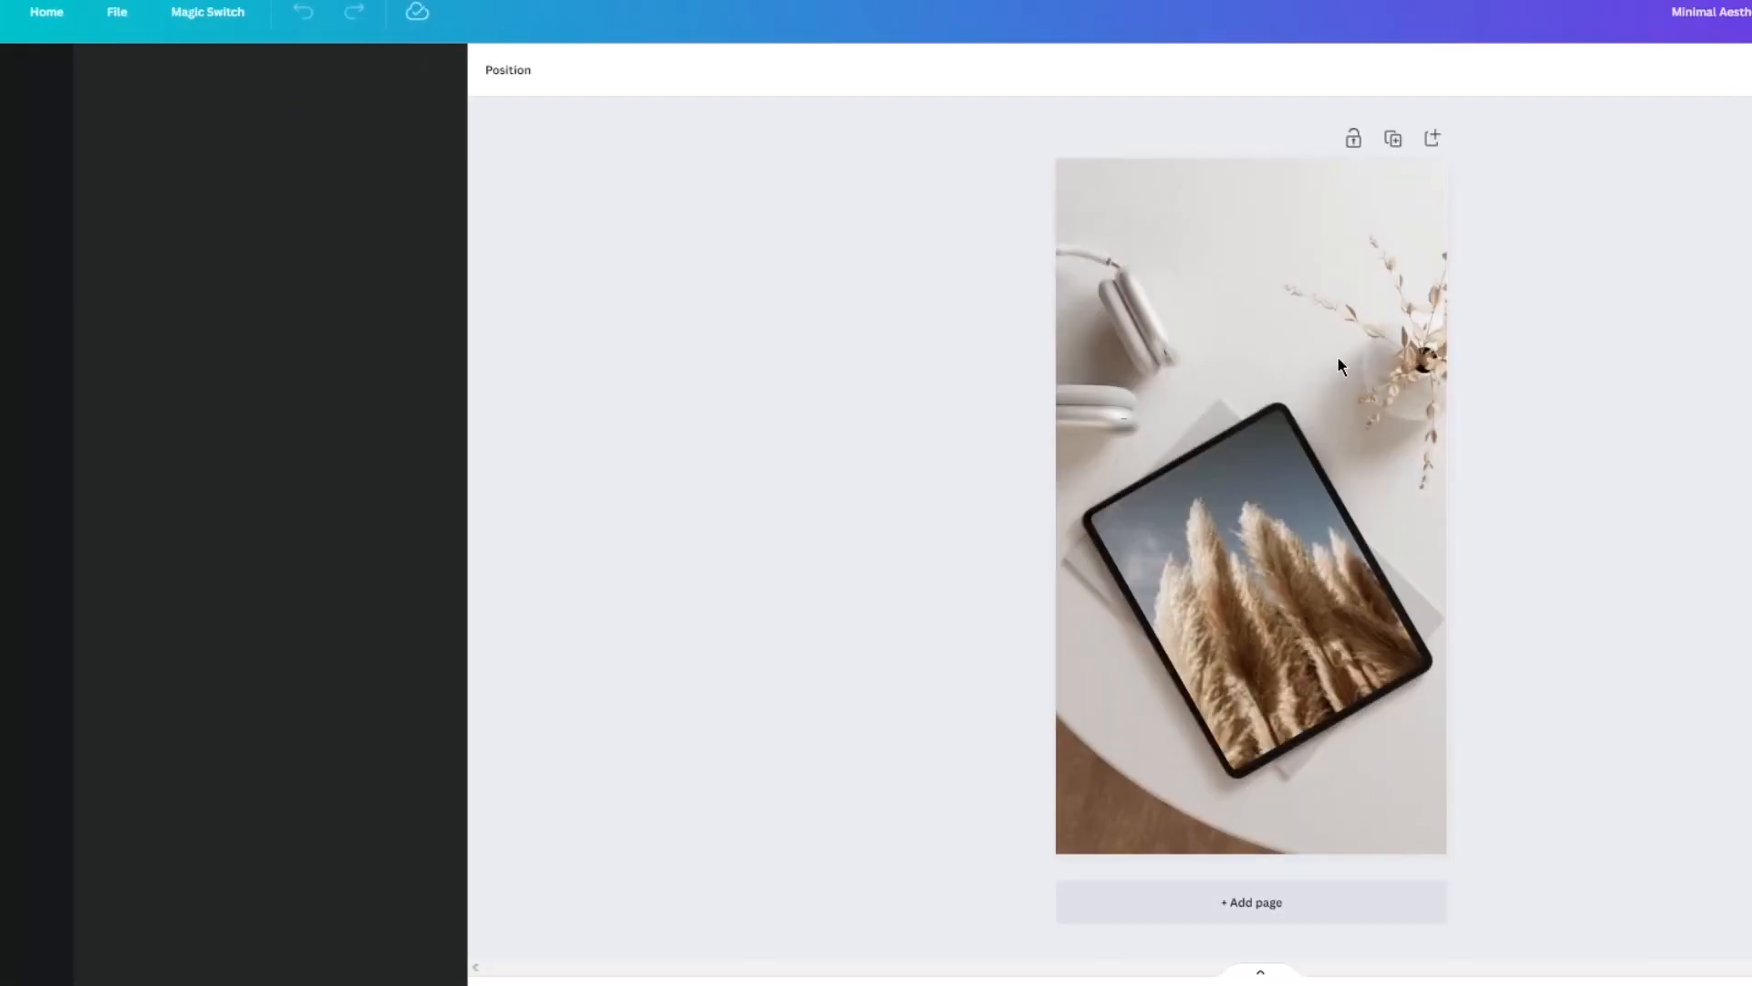
# Delete the background, tablet photo, frame and all remaining elements from the template to leave a blank page
pyautogui.click(1380, 338)
pyautogui.press('Delete')
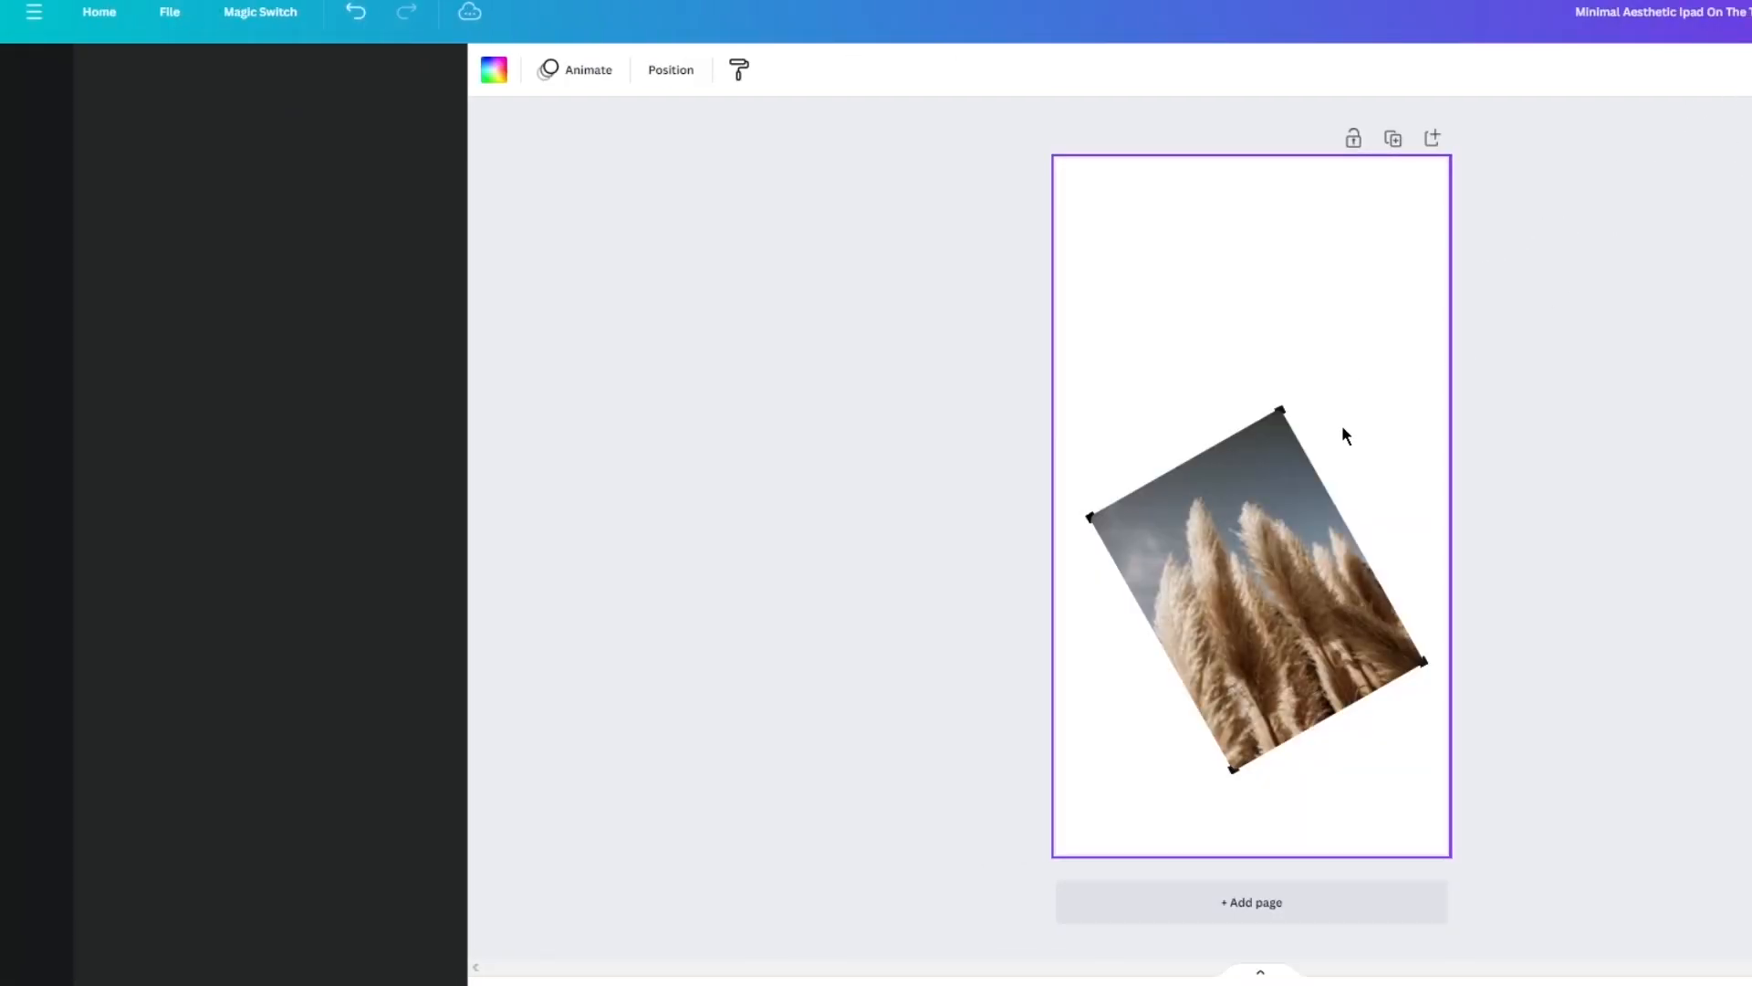
pyautogui.click(1284, 506)
pyautogui.press('Delete')
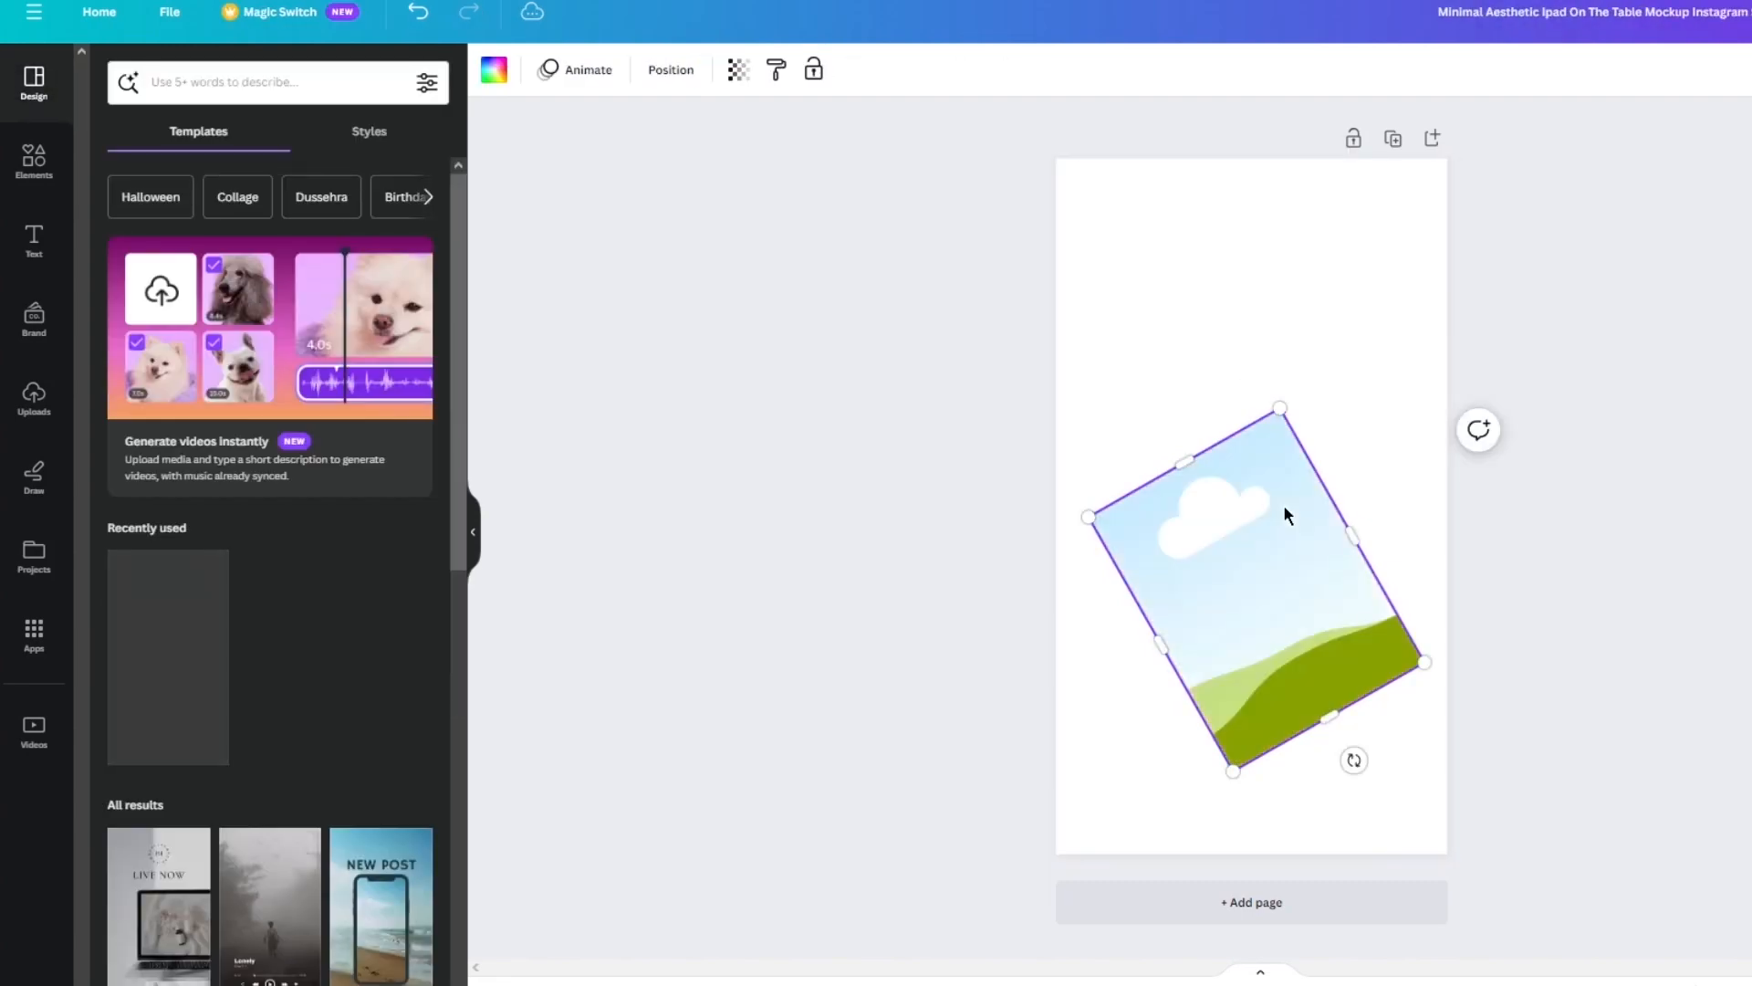
pyautogui.press('Delete')
pyautogui.moveTo(1291, 344); pyautogui.dragTo(1189, 959)
pyautogui.moveTo(1070, 420); pyautogui.dragTo(1607, 840)
pyautogui.press('Delete')
pyautogui.moveTo(1388, 344); pyautogui.dragTo(1181, 489)
pyautogui.press('Delete')
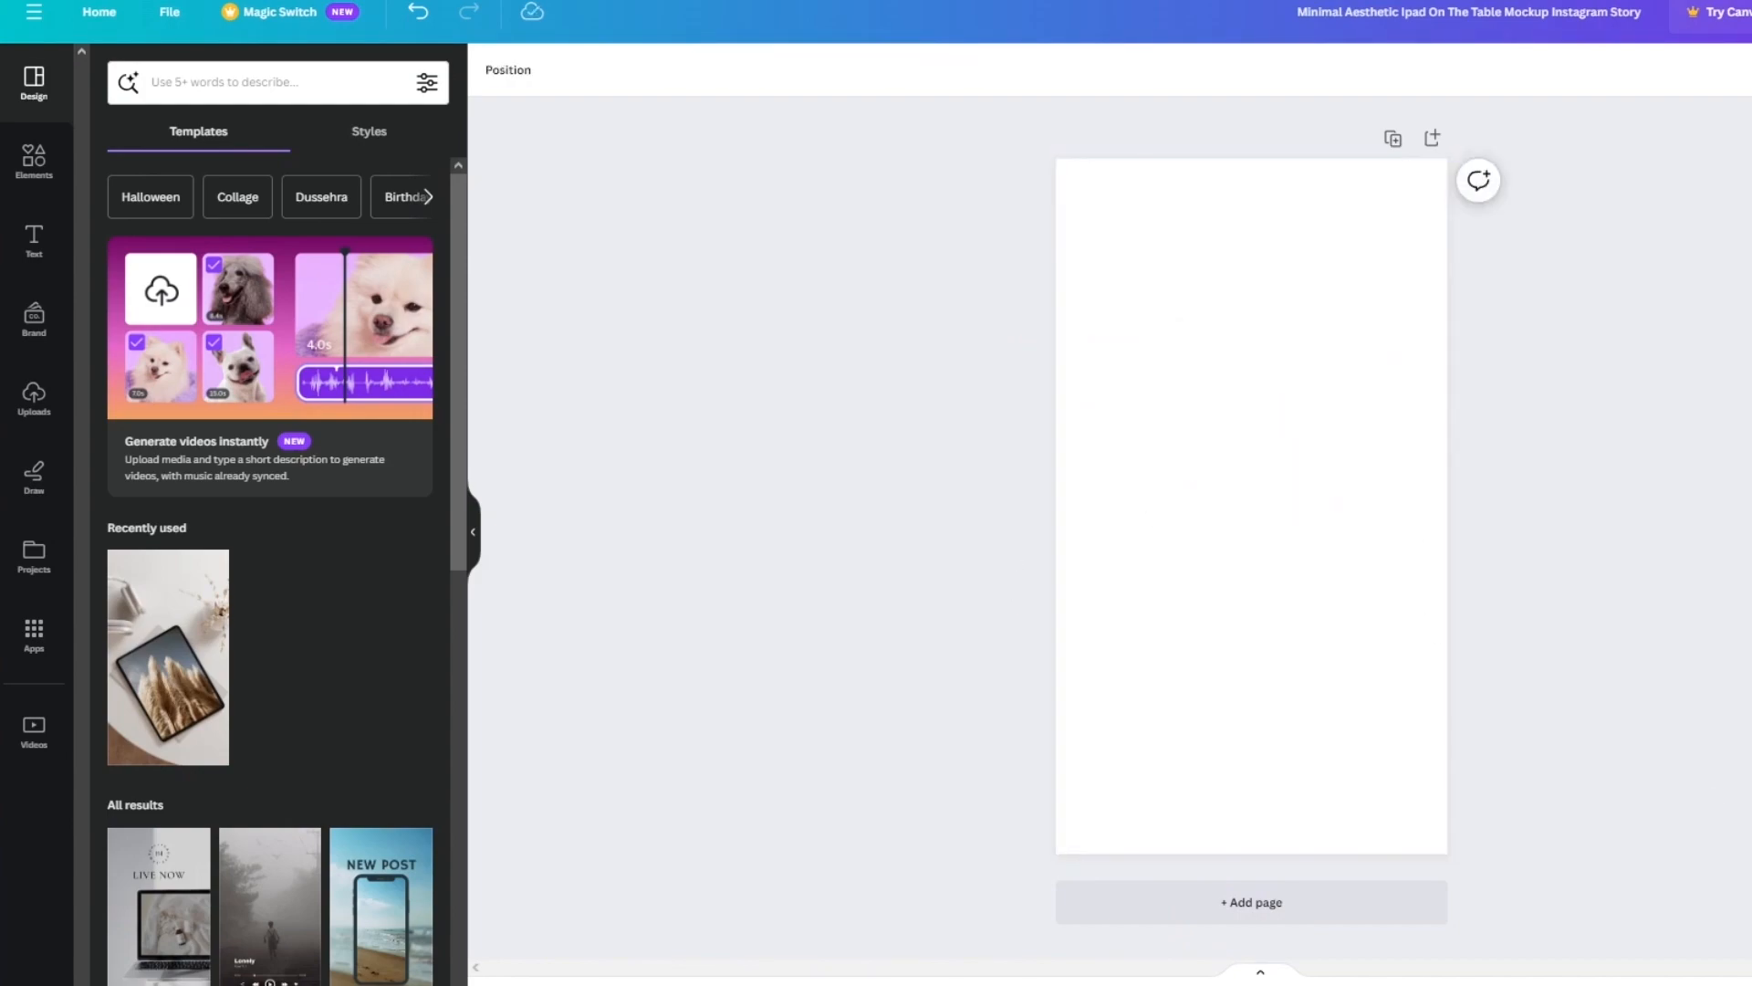
# Place the downloaded black tee mockup image on the blank page and enlarge it to reach the page's right edge
pyautogui.hotkey('ctrl', 'j')
pyautogui.moveTo(1606, 69); pyautogui.dragTo(1349, 457)
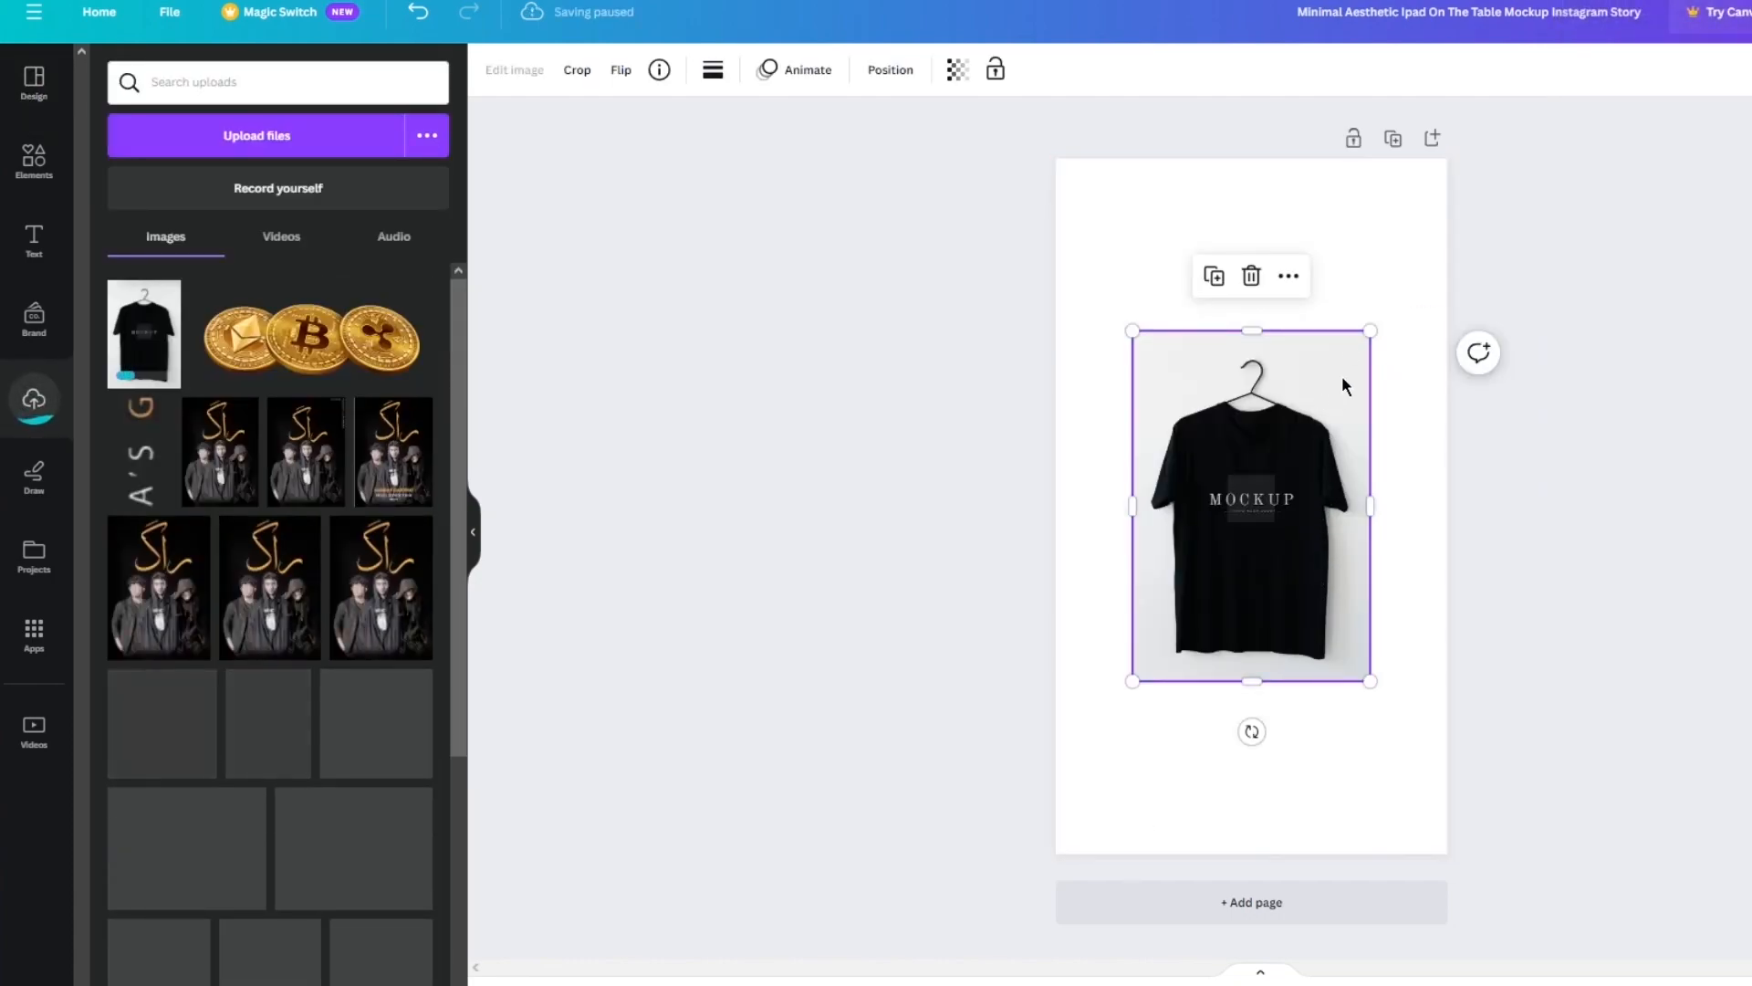
pyautogui.moveTo(1370, 333); pyautogui.dragTo(1474, 242)
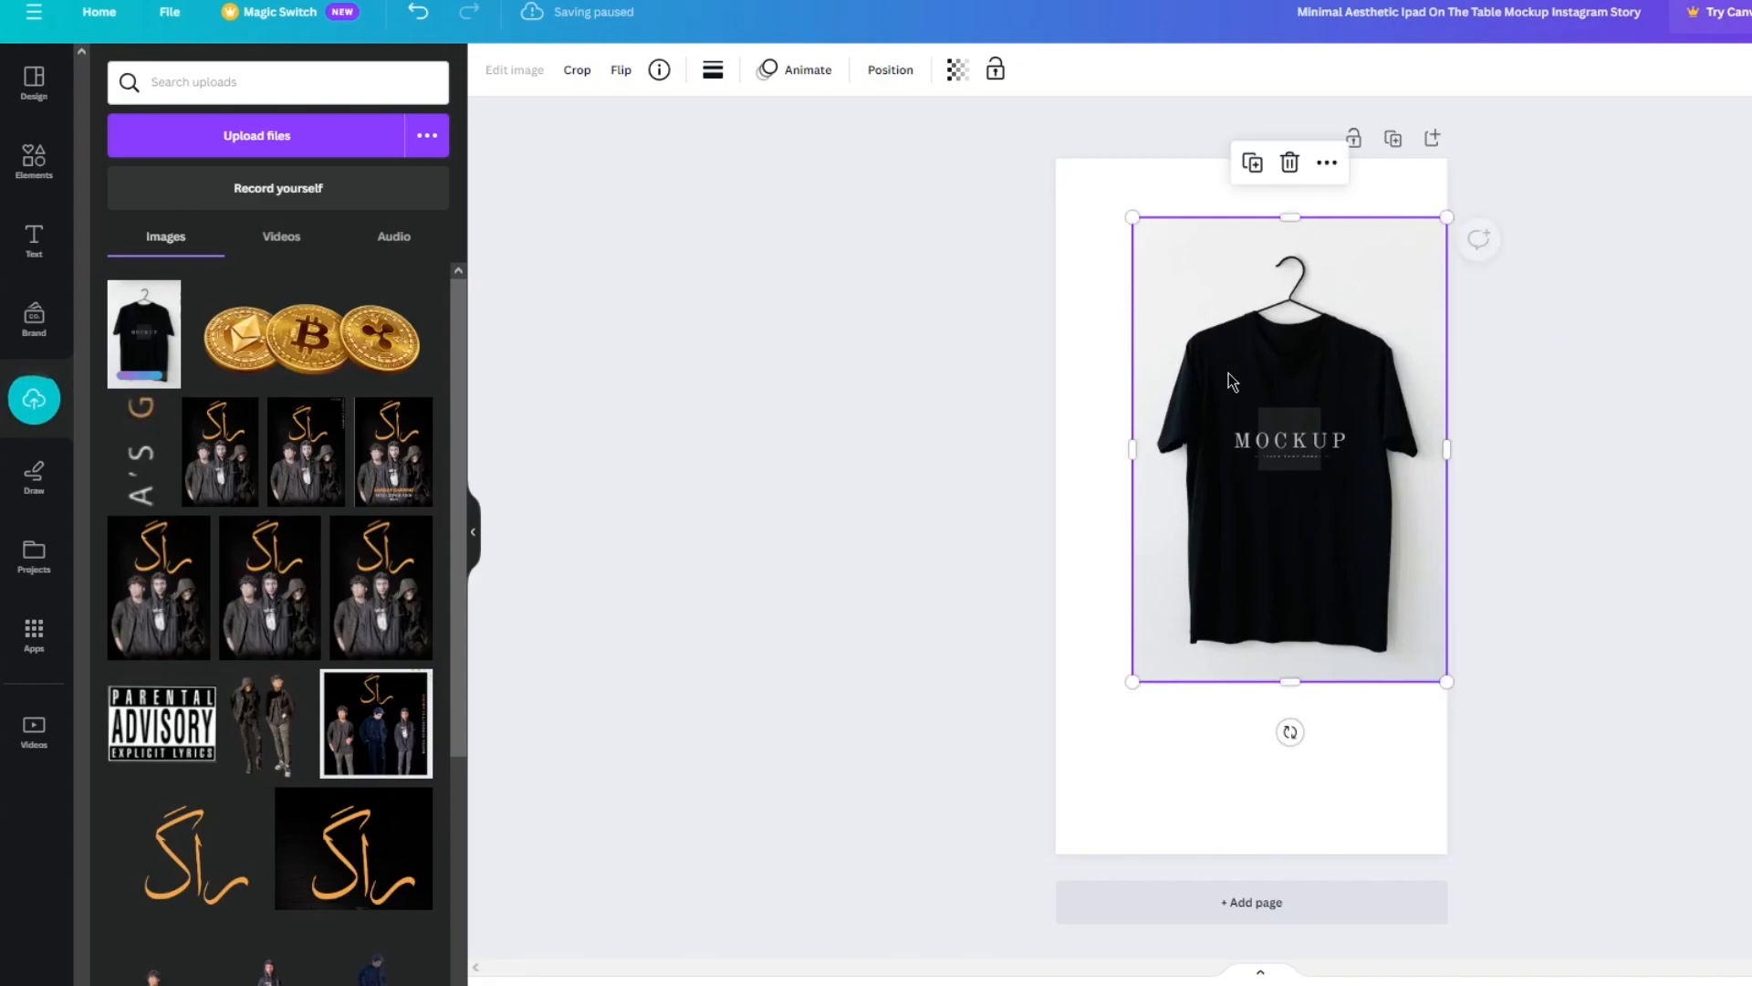
# Enlarge the black tee mockup image to the full page width and center it vertically on the page
pyautogui.moveTo(1134, 676); pyautogui.dragTo(1001, 875)
pyautogui.moveTo(1178, 657); pyautogui.dragTo(1213, 626)
pyautogui.click(1639, 611)
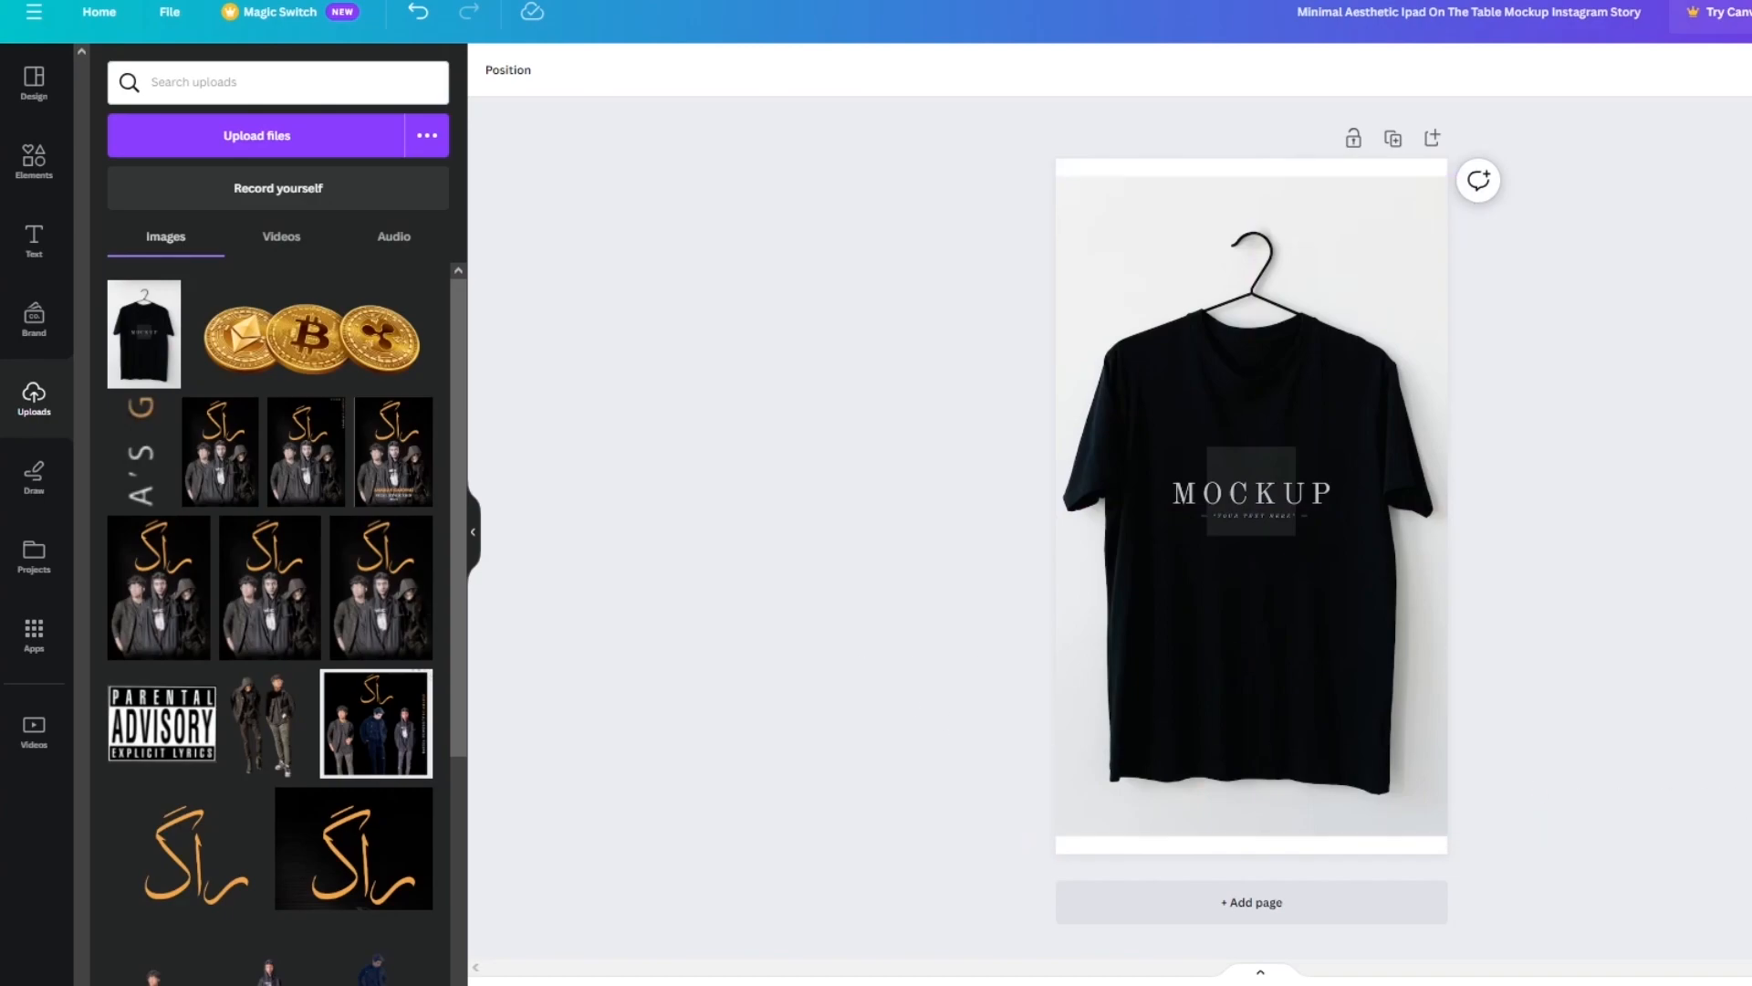
# Add a second blank page to the design below the T-shirt page
pyautogui.hotkey('ctrl', '+')
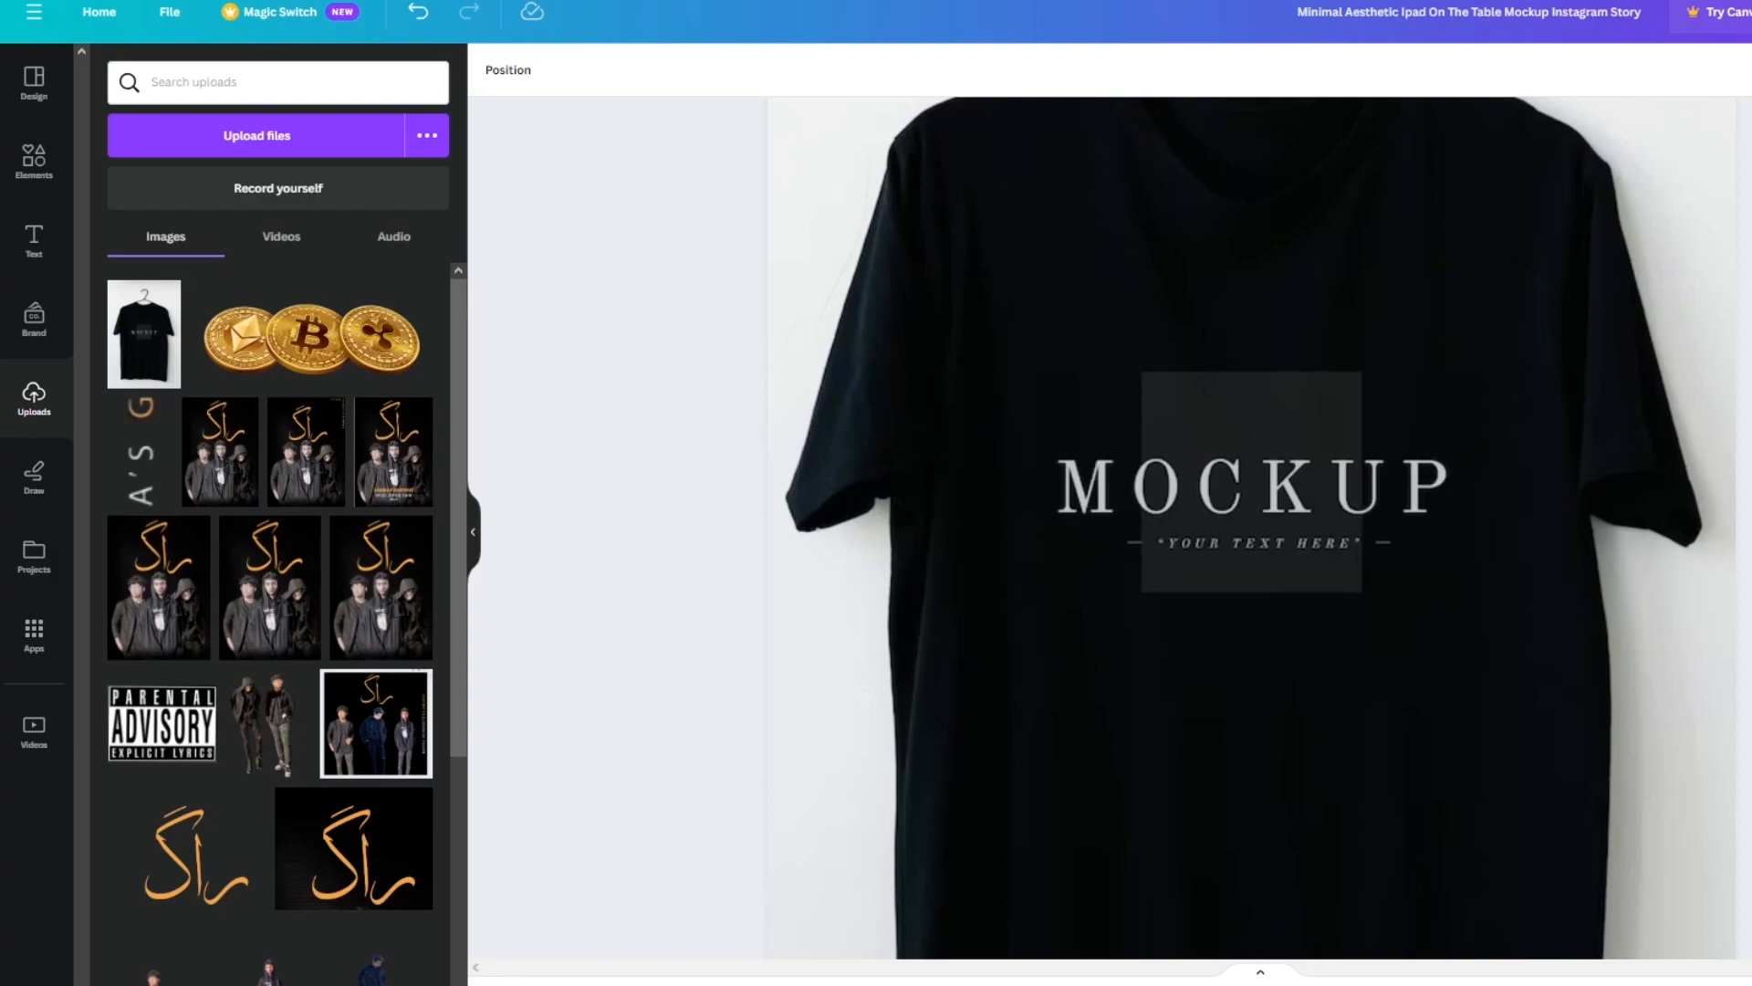
pyautogui.scroll(-5, 1634, 586)
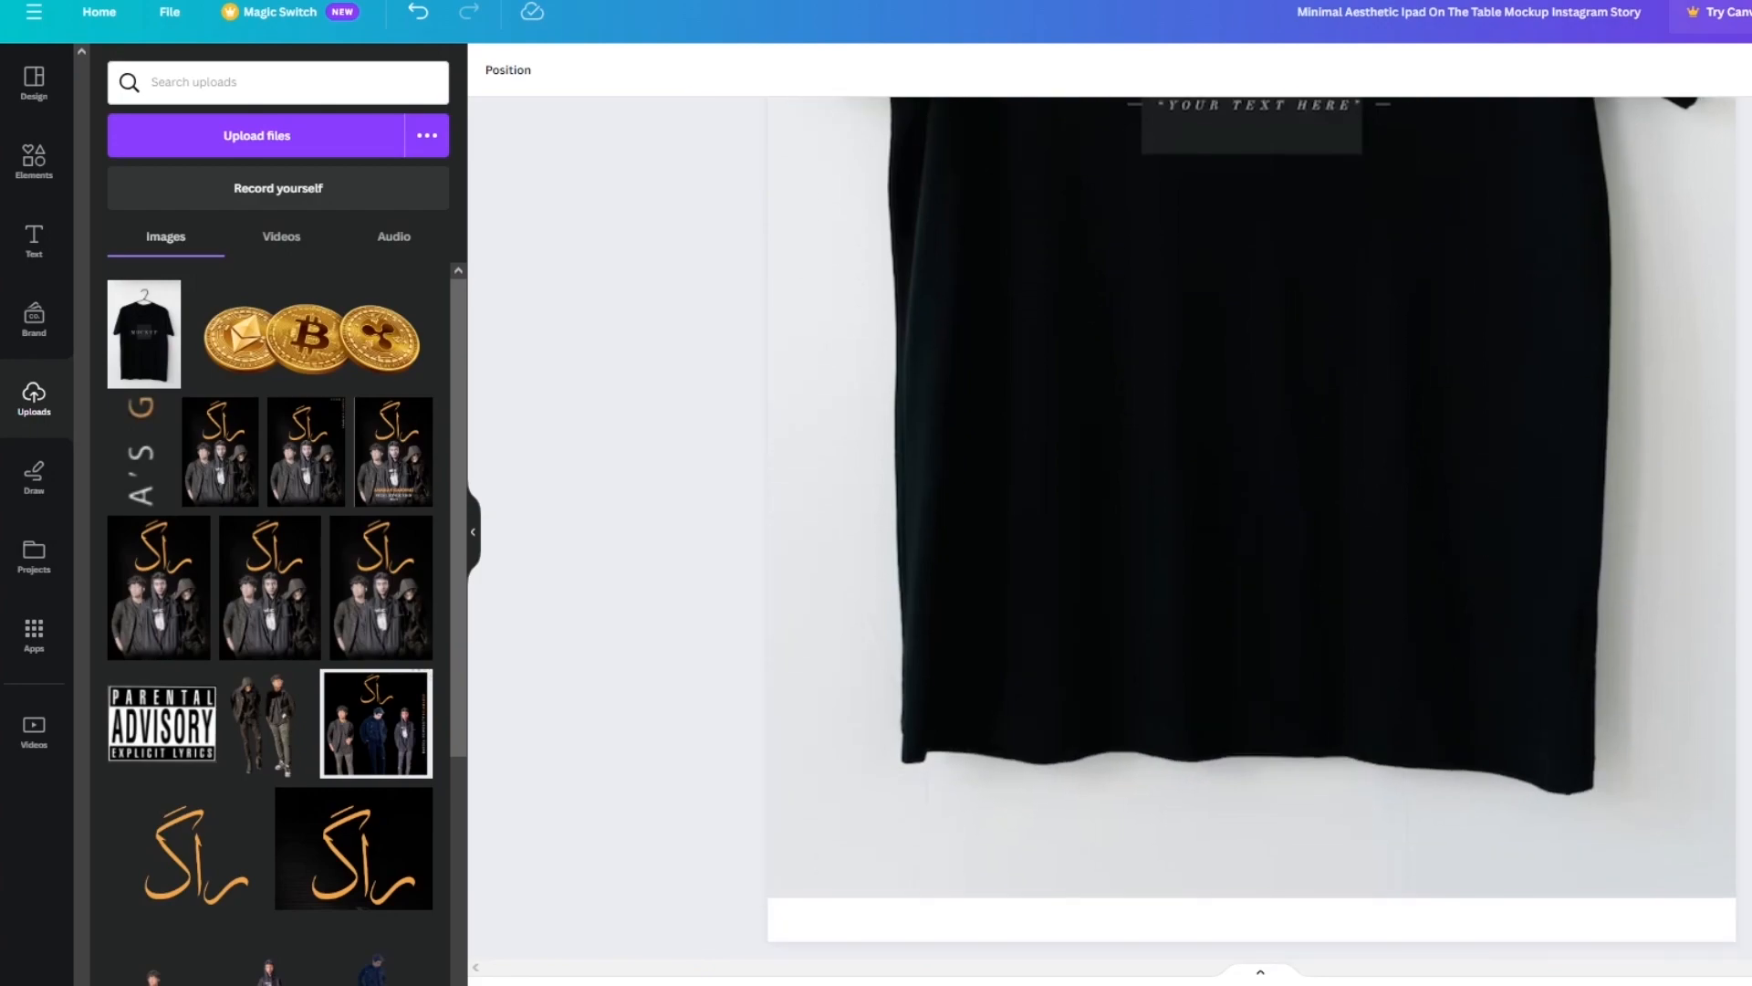
pyautogui.click(1260, 903)
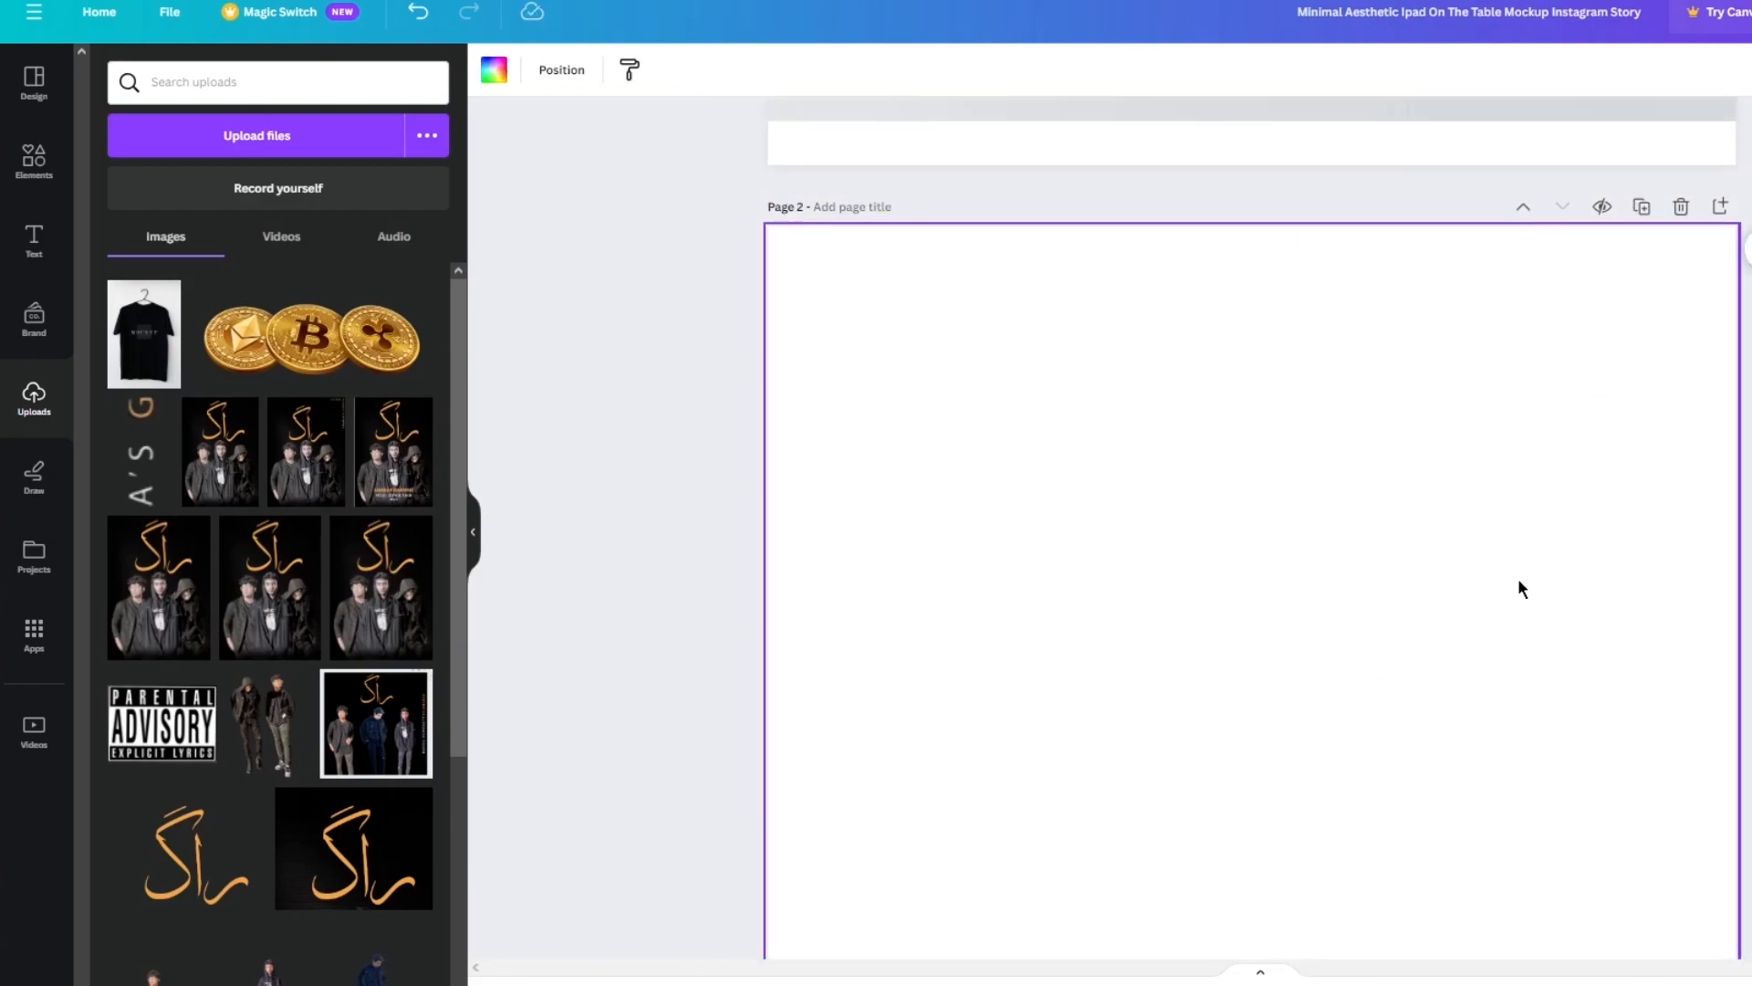
# Add a circle shape to page 2, enlarge it and center it horizontally in the upper part of the page
pyautogui.click(35, 155)
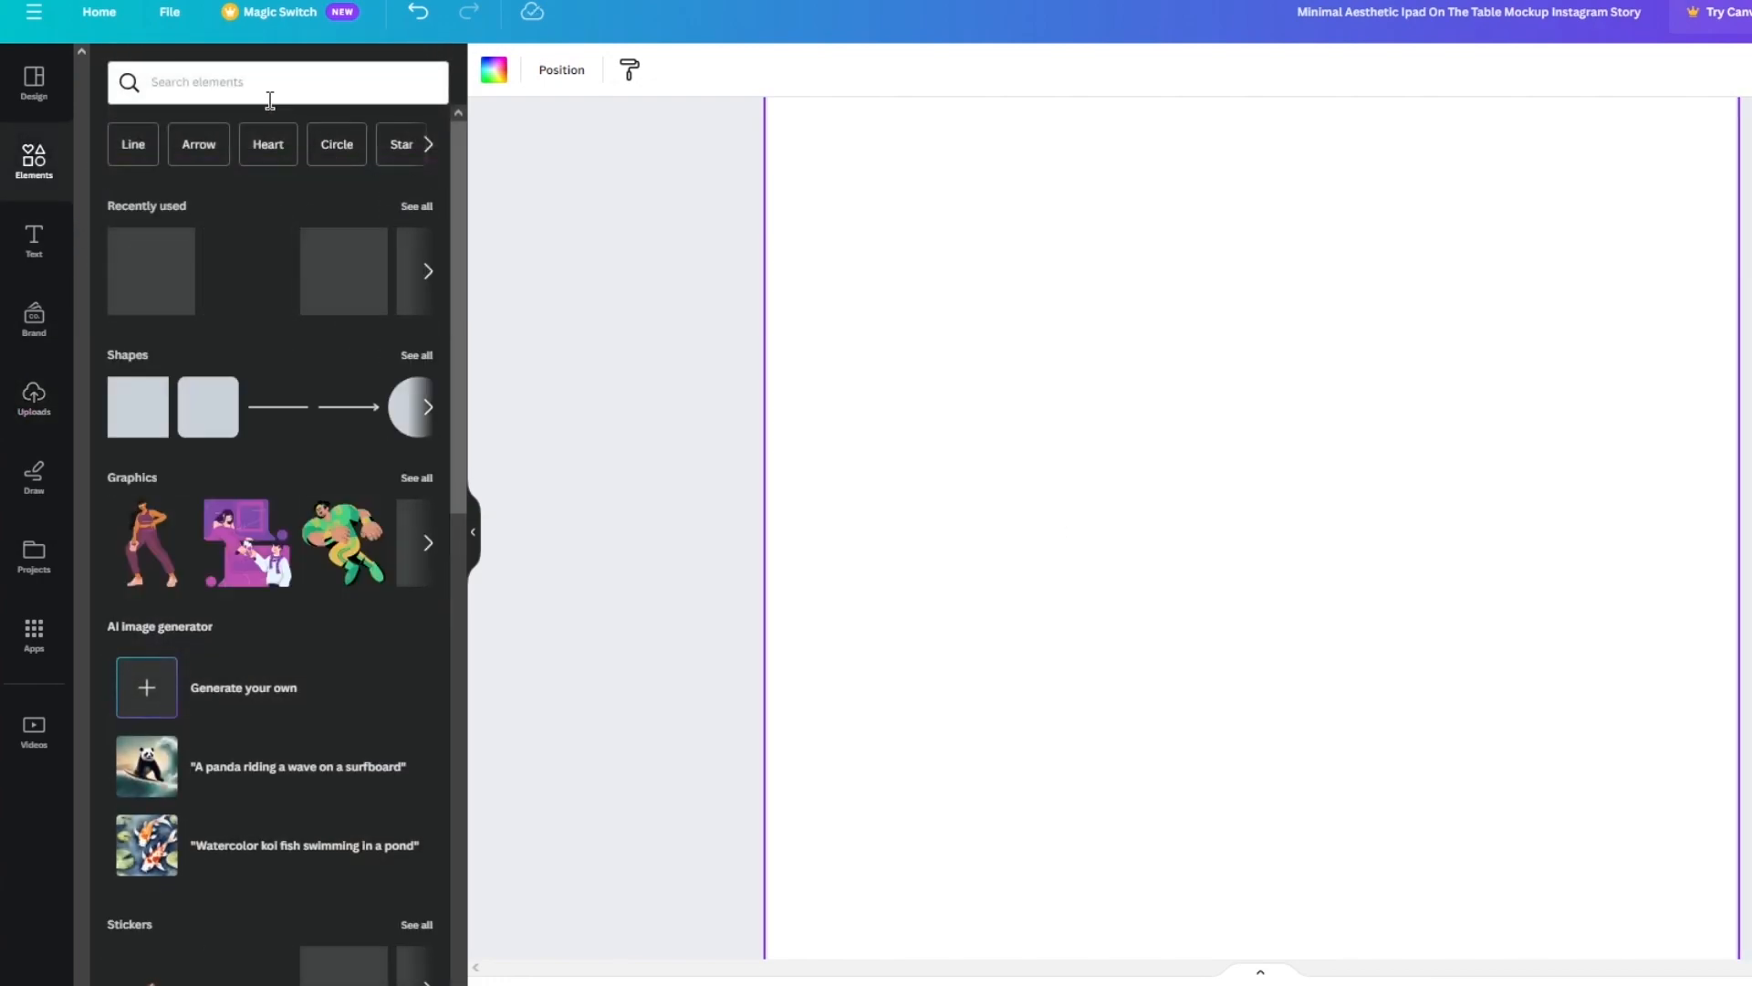
pyautogui.click(410, 406)
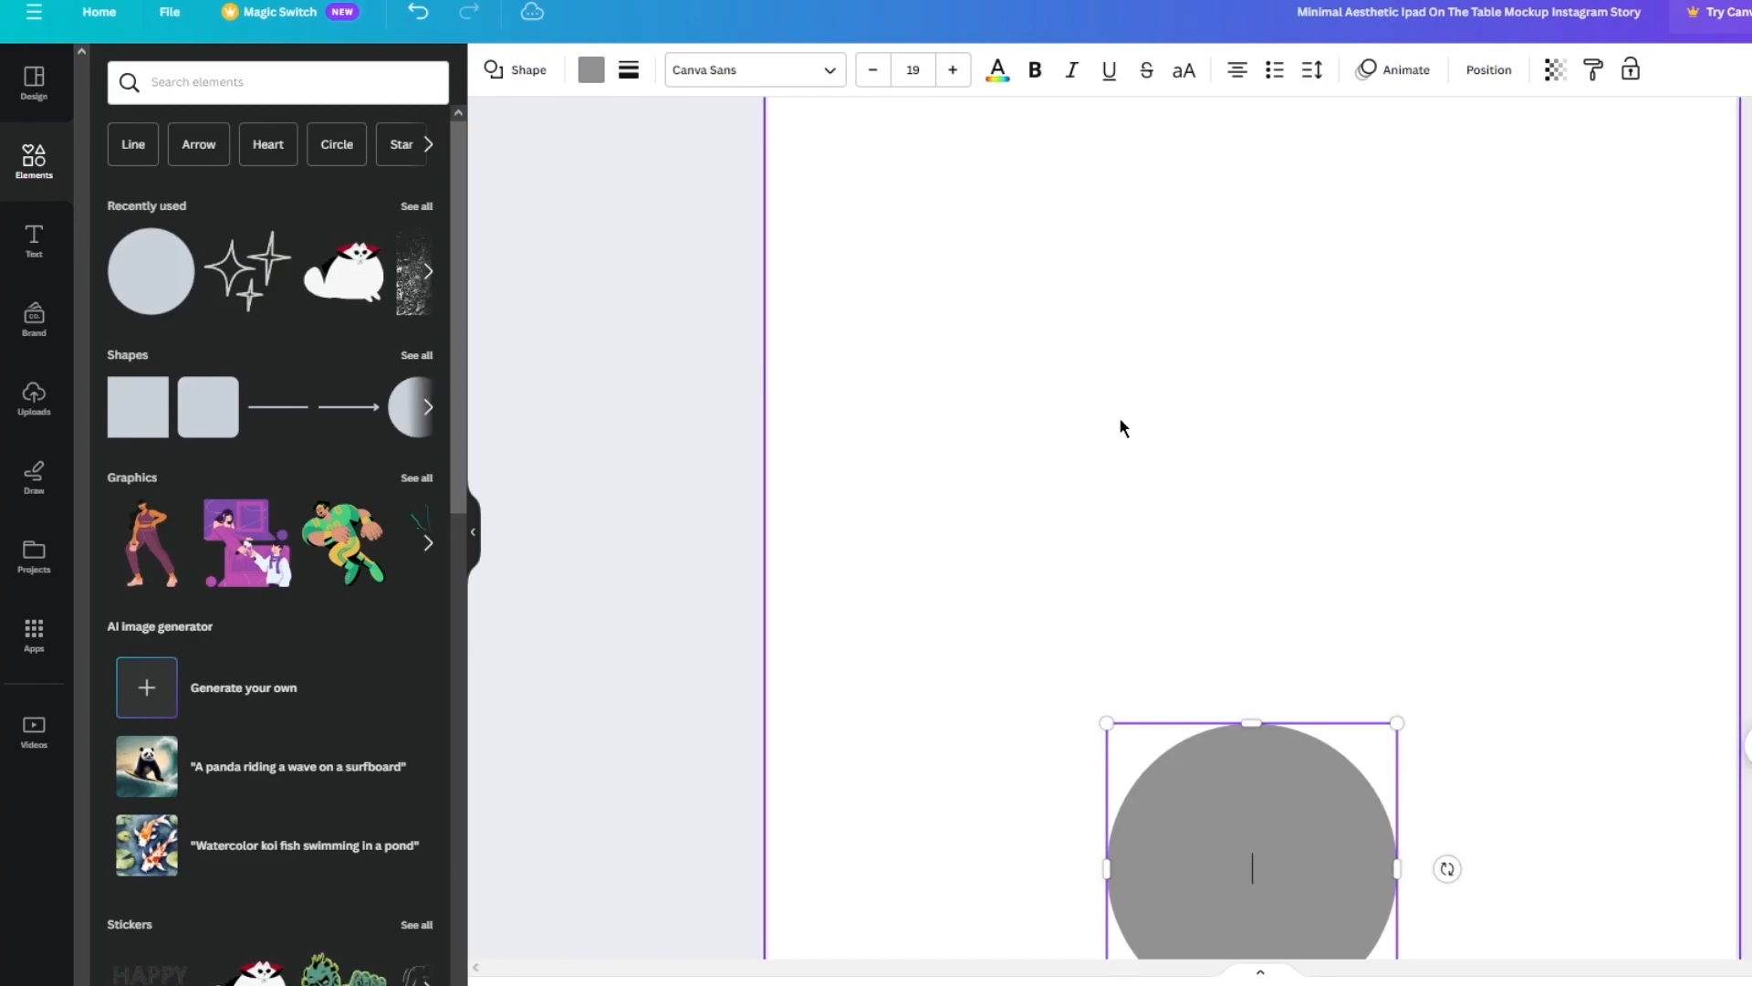
pyautogui.moveTo(1256, 830); pyautogui.dragTo(1263, 438)
pyautogui.moveTo(1397, 336); pyautogui.dragTo(1629, 234)
pyautogui.moveTo(1442, 332); pyautogui.dragTo(1381, 376)
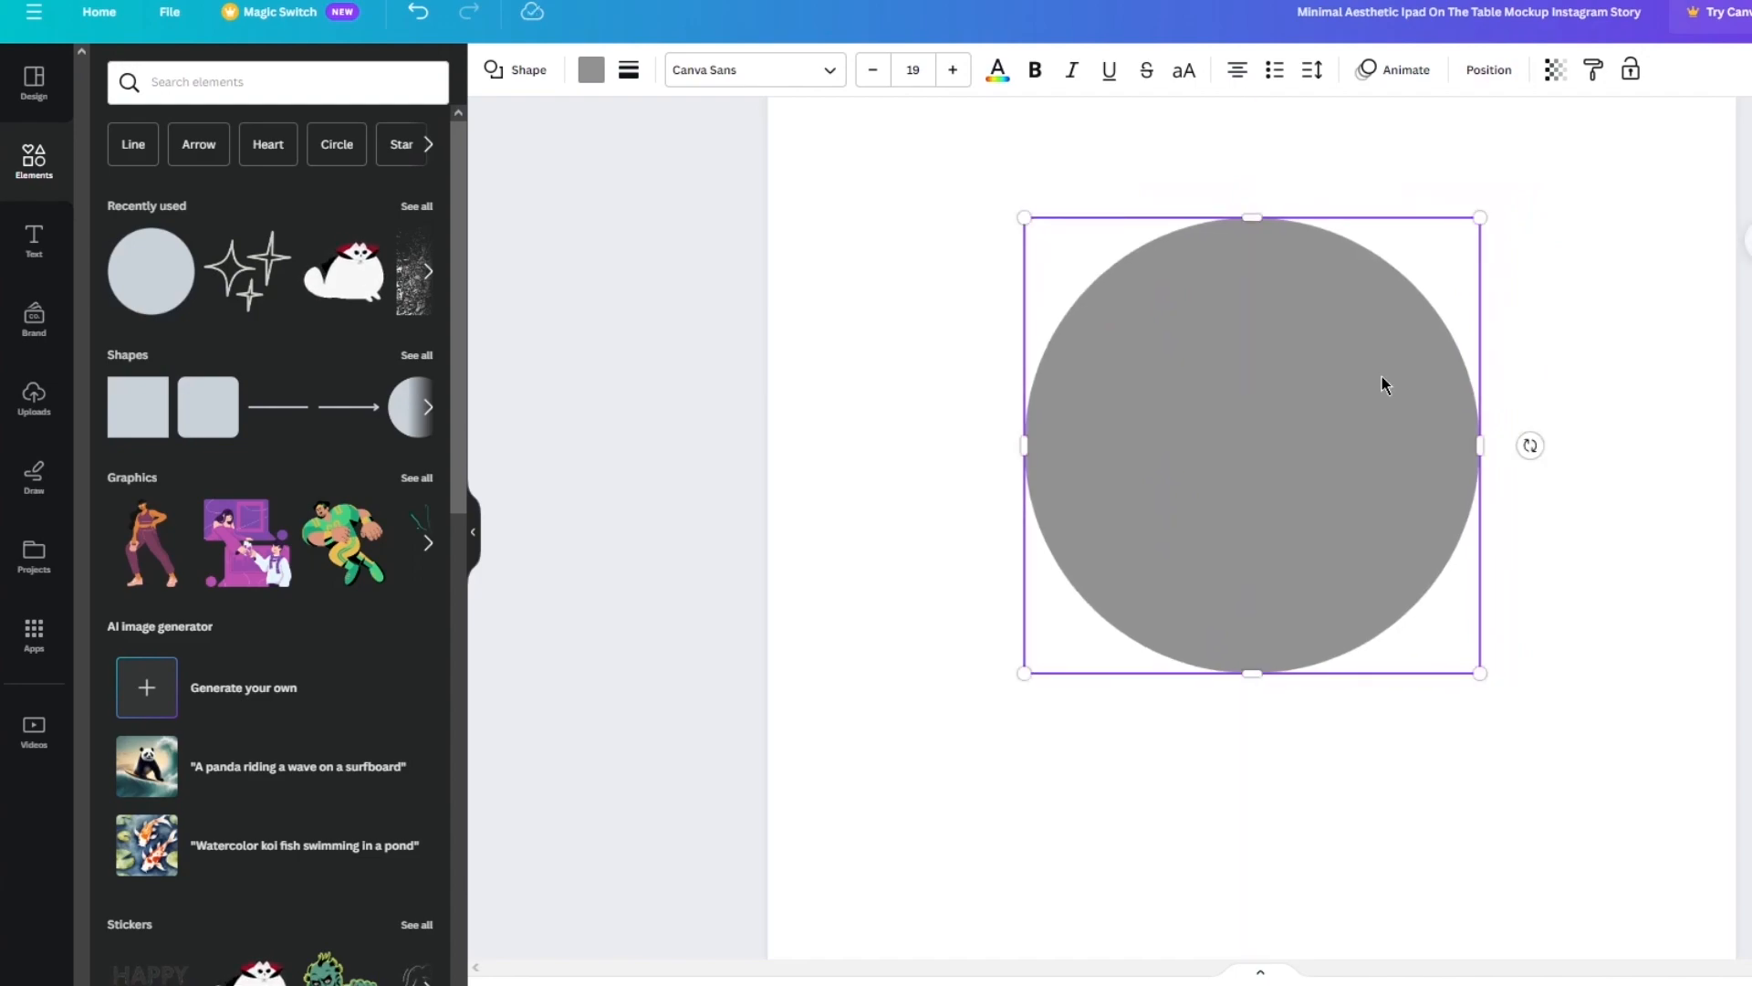
# Open the complete collection of recently used elements
pyautogui.click(292, 91)
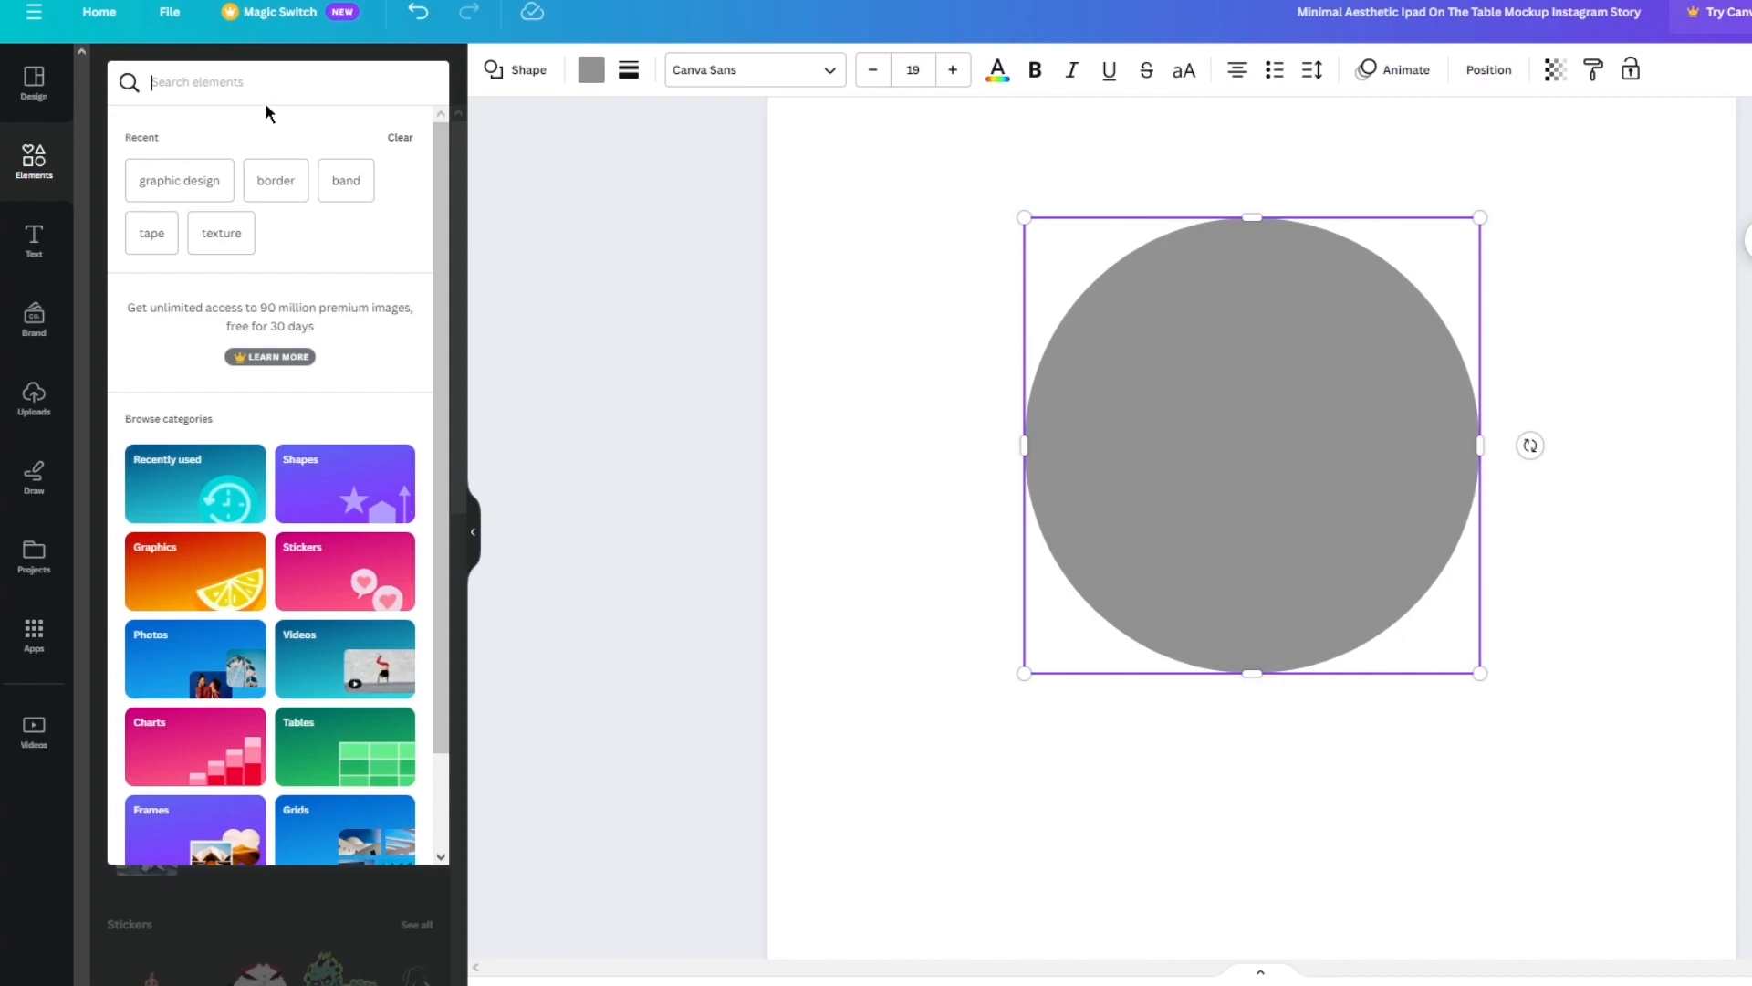
pyautogui.click(101, 85)
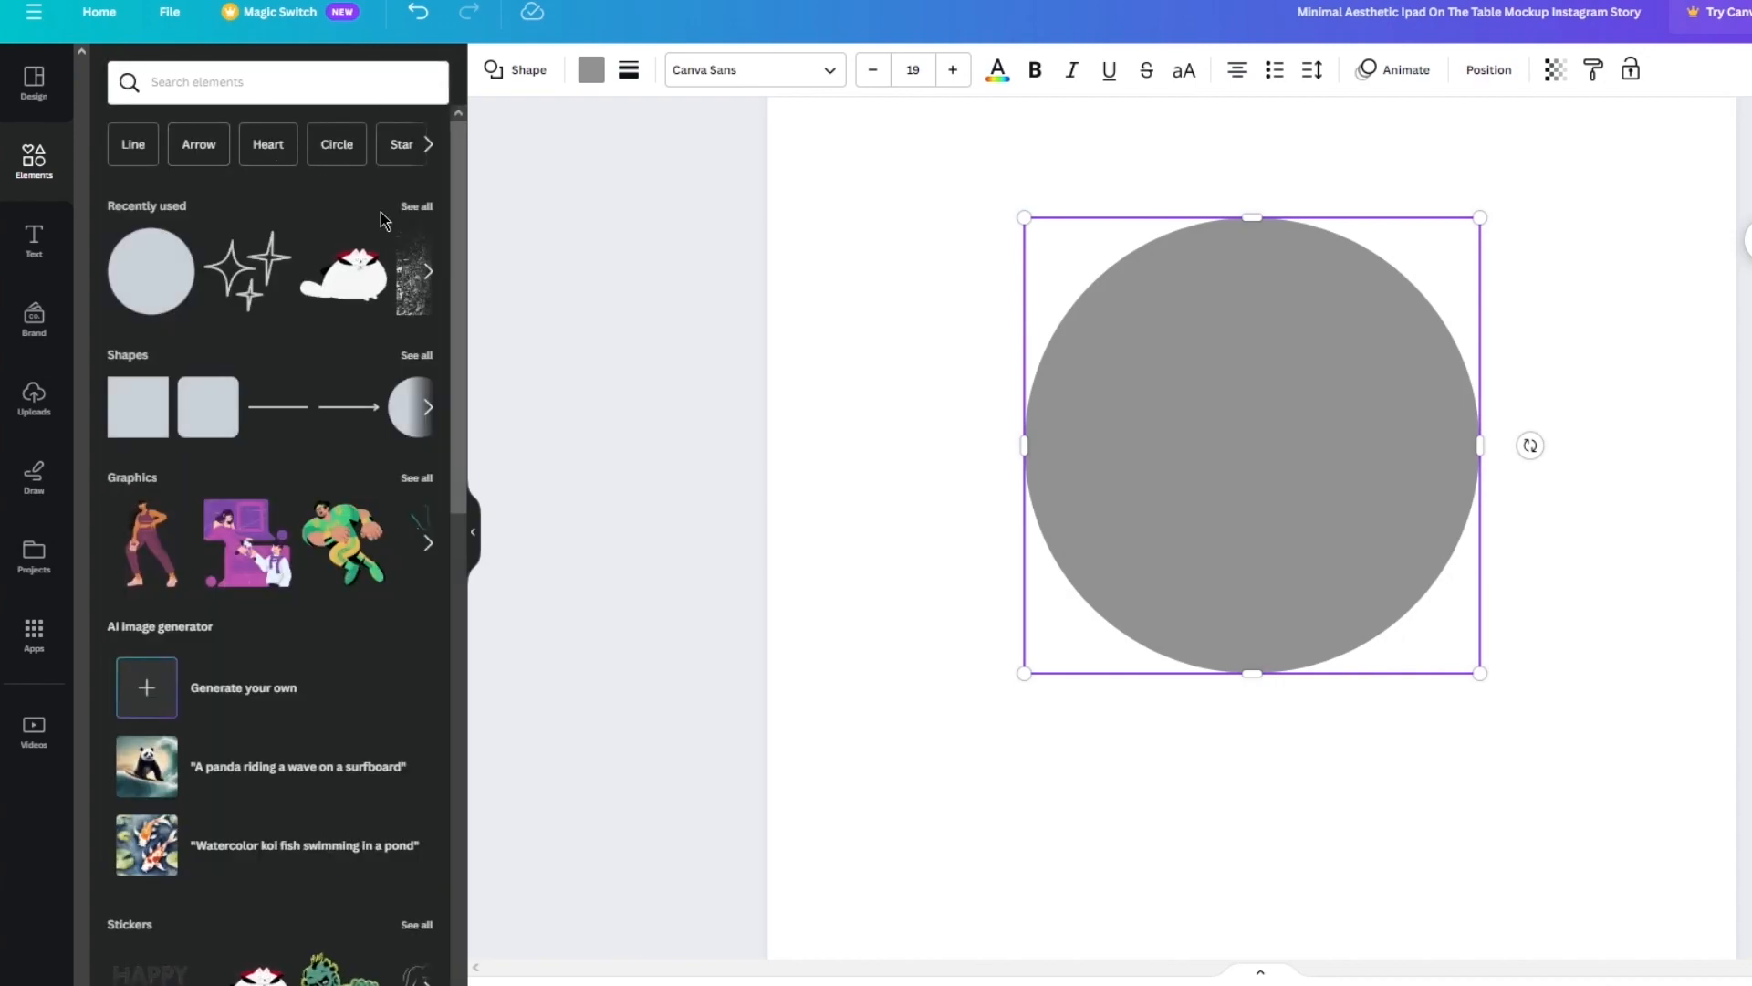
pyautogui.click(416, 208)
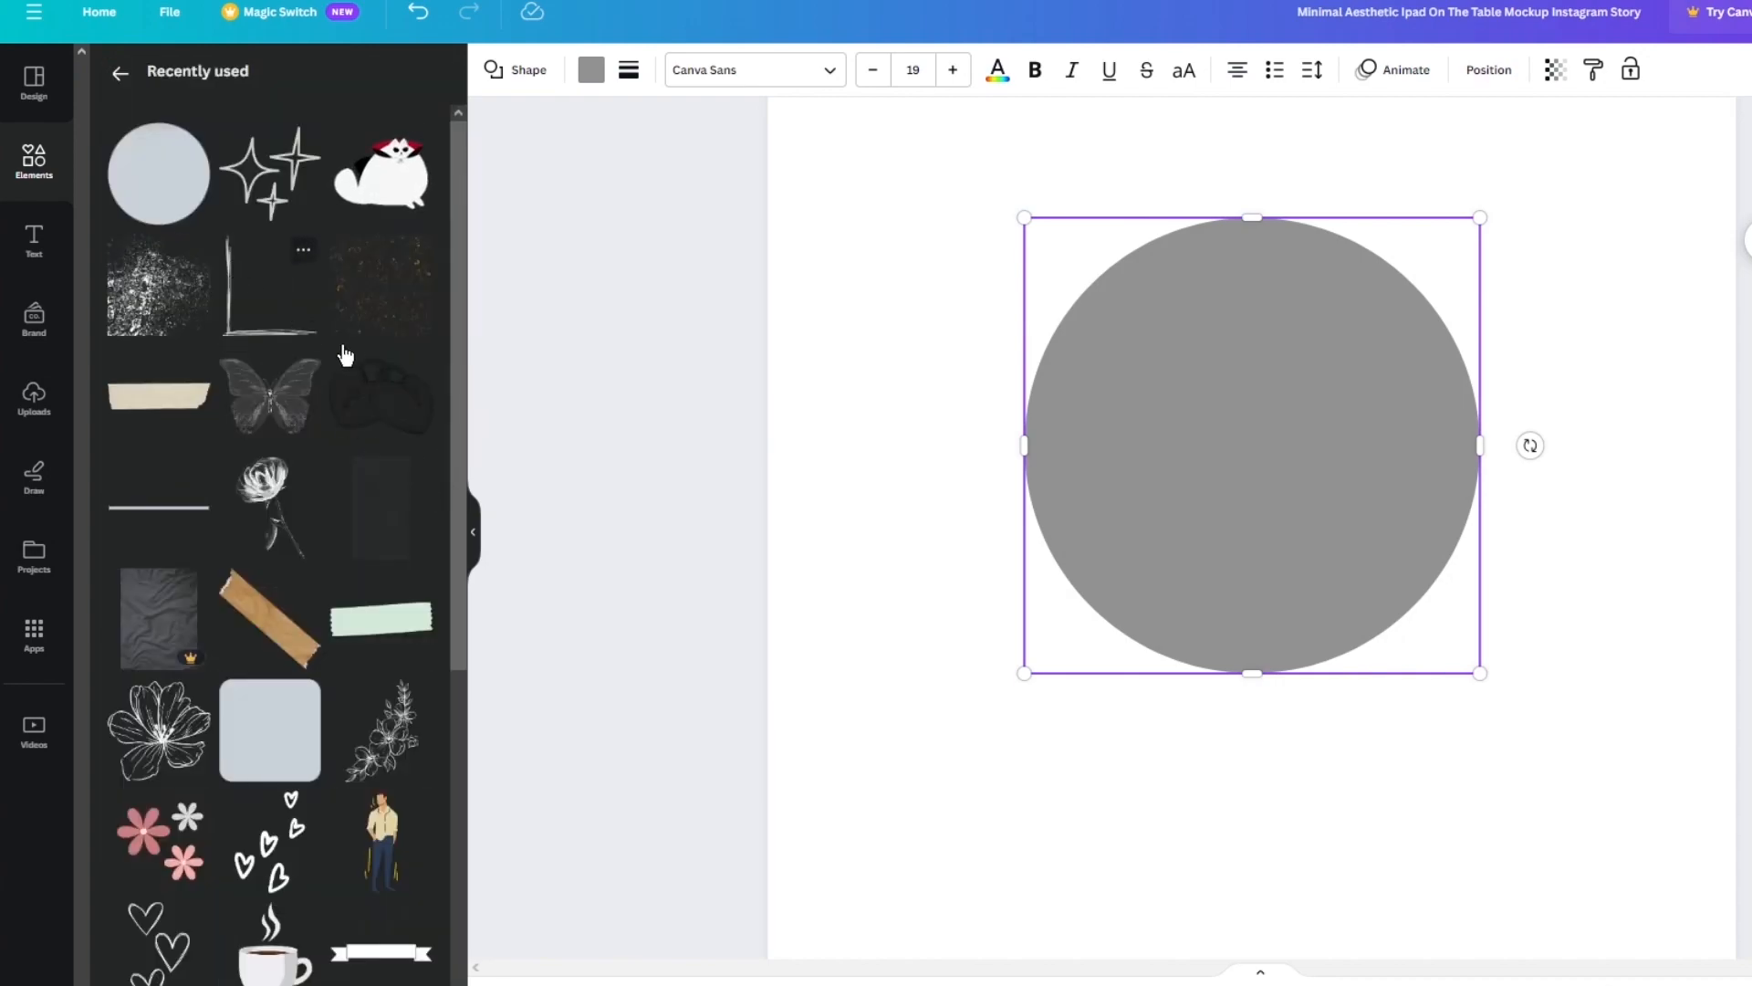
pyautogui.click(1643, 557)
pyautogui.click(1381, 449)
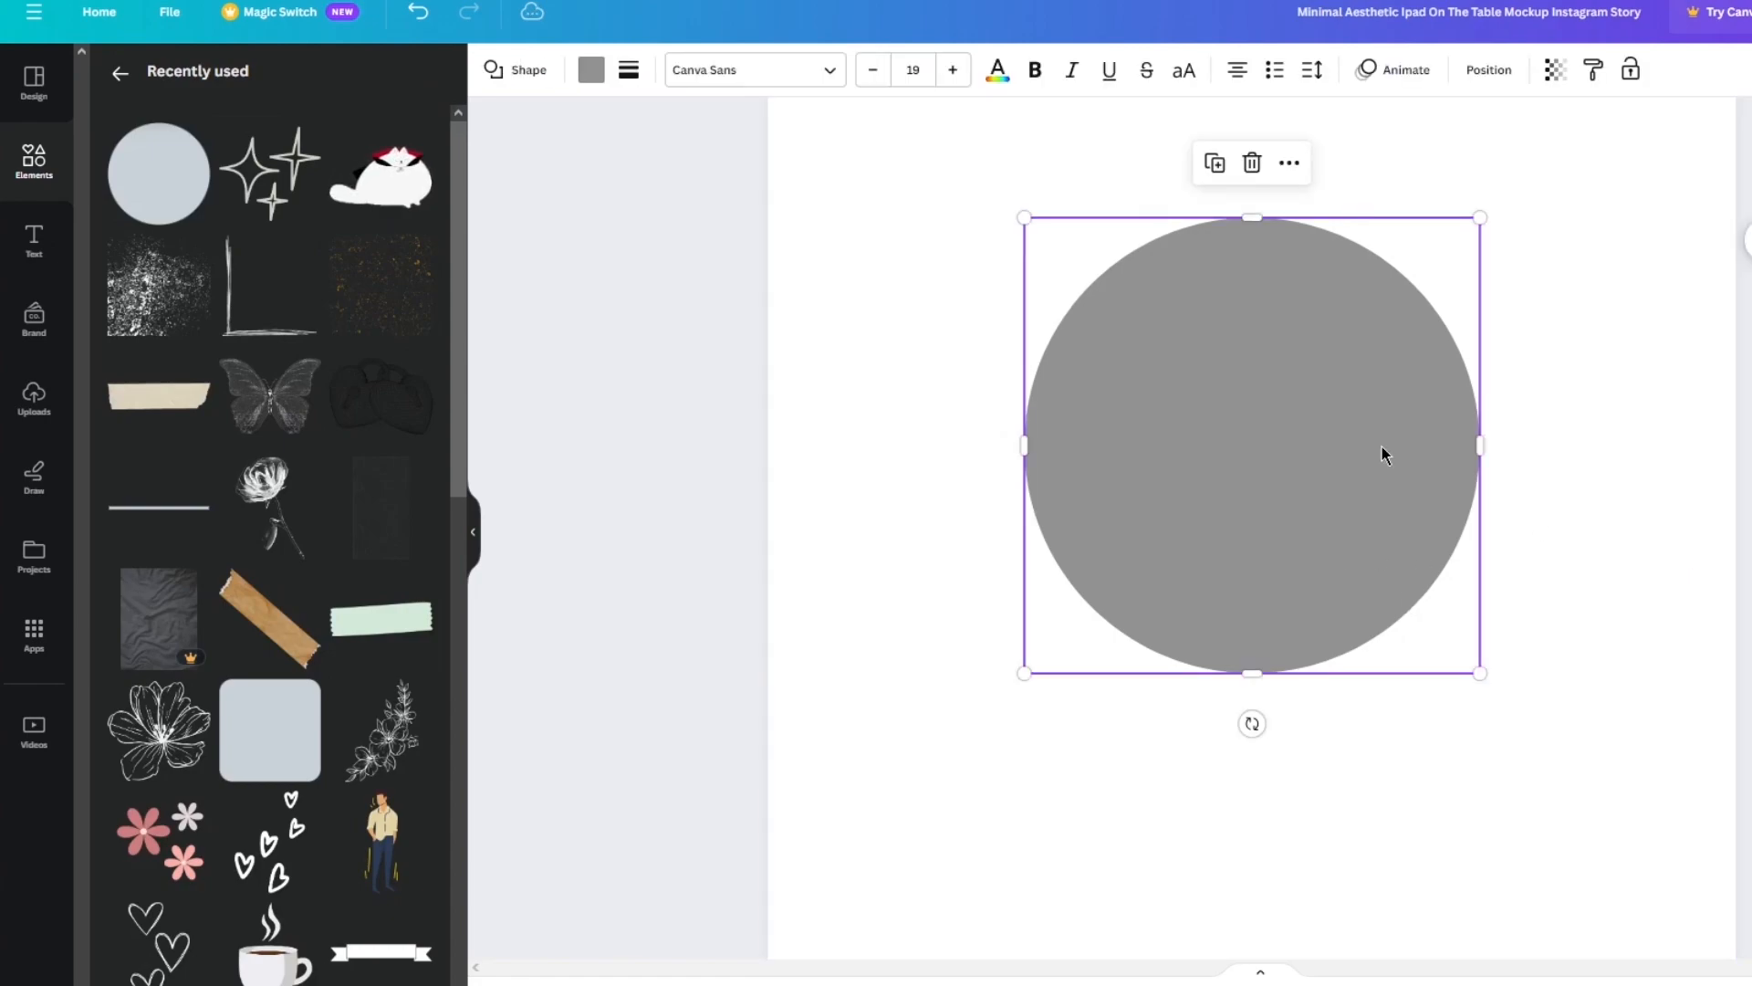
# Delete the gray circle from page 2
pyautogui.click(592, 73)
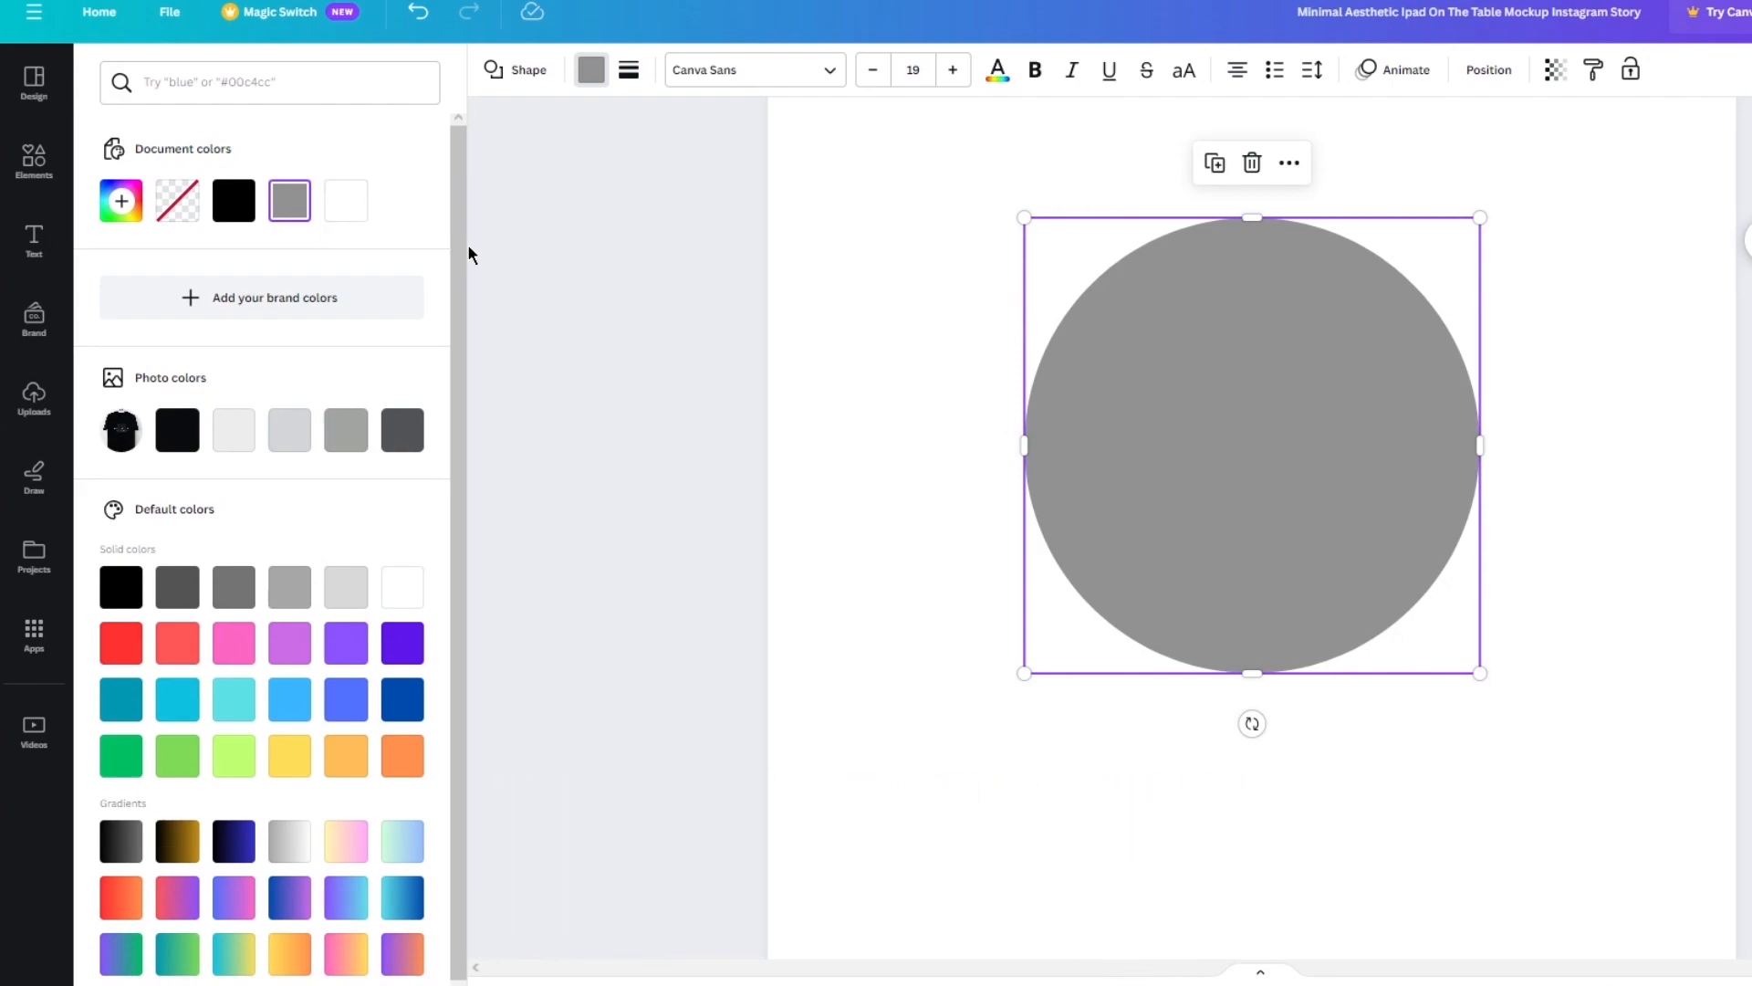
pyautogui.doubleClick(1374, 448)
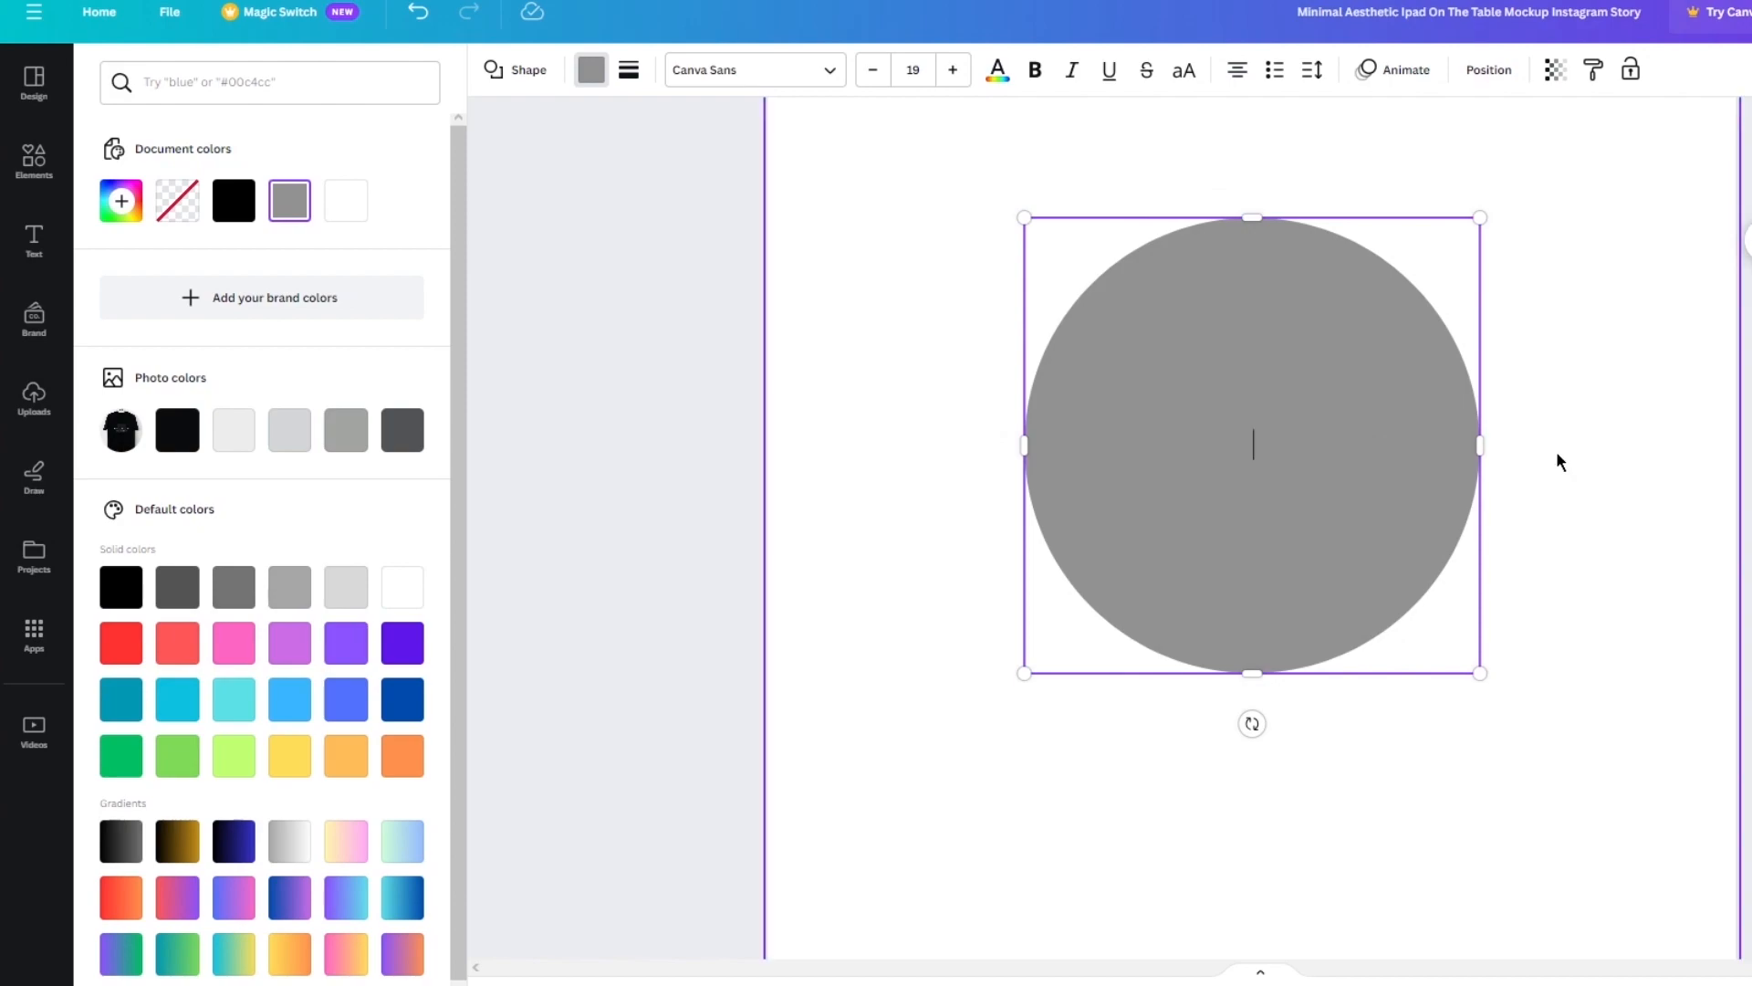
pyautogui.click(879, 429)
pyautogui.click(1417, 439)
pyautogui.press('Delete')
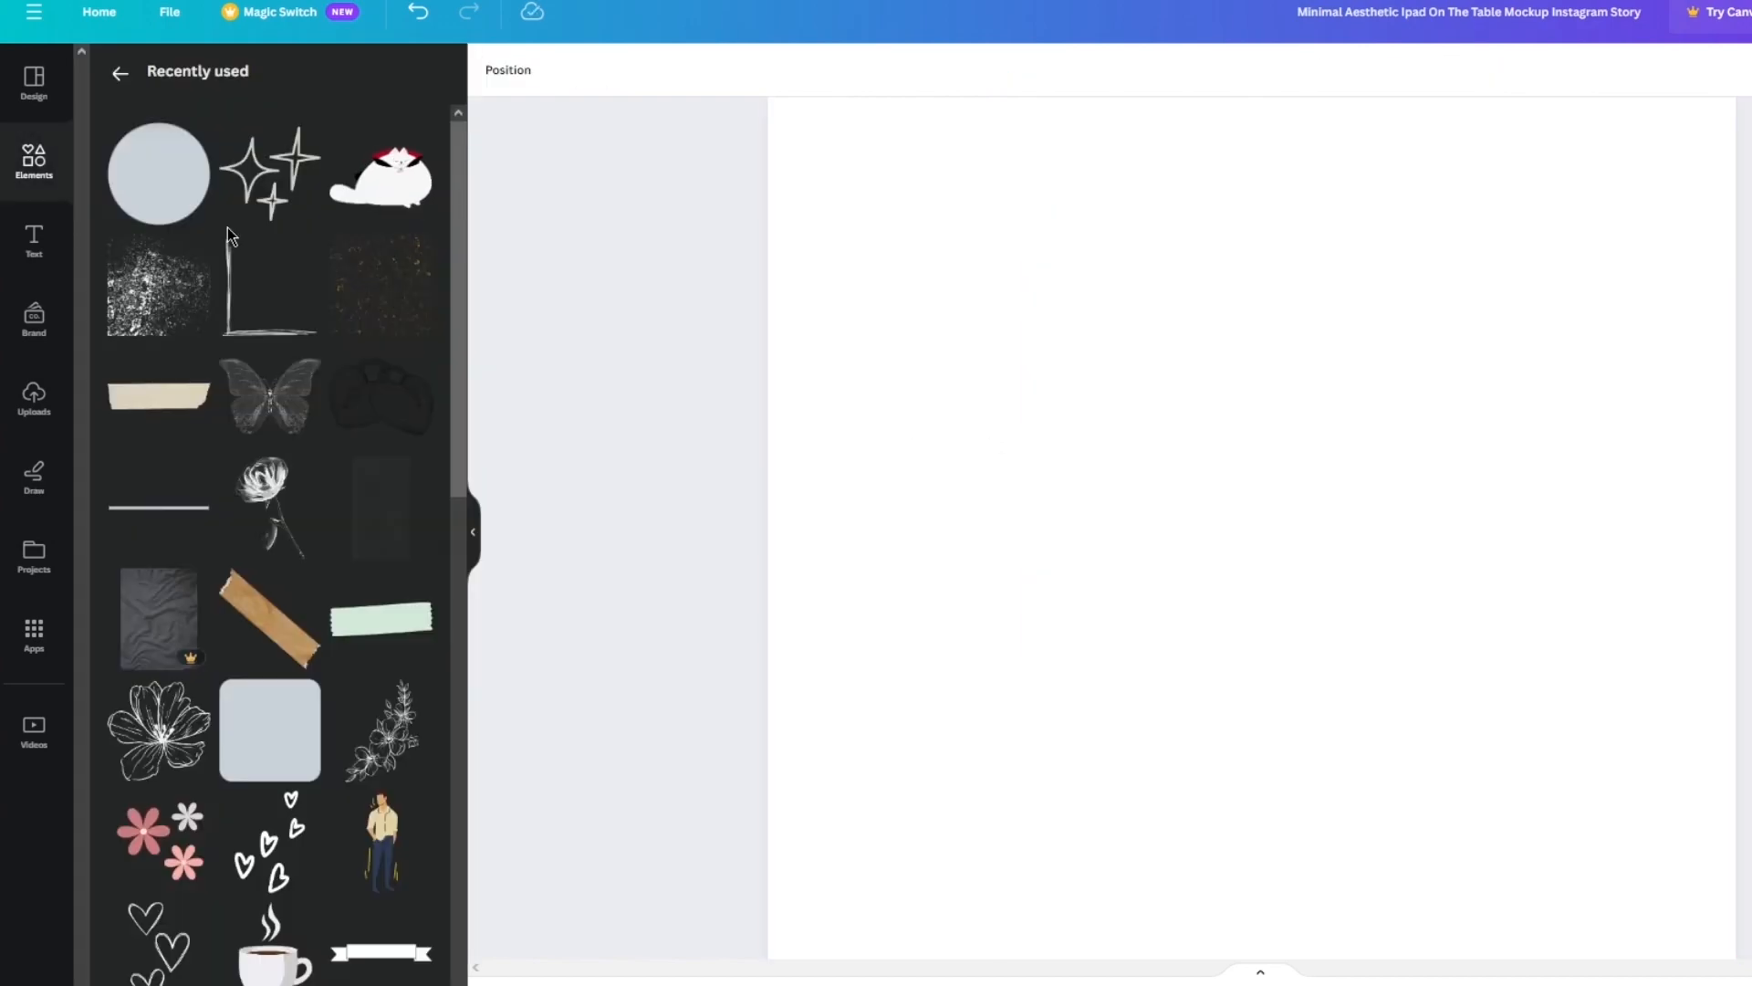
# Place two hand-drawn corner line graphics on page 2, one at the lower left and one rotated 180° at the upper right
pyautogui.moveTo(249, 299)
pyautogui.mouseDown()
pyautogui.moveTo(1107, 806)
pyautogui.moveTo(990, 551)
pyautogui.moveTo(898, 512)
pyautogui.moveTo(879, 571)
pyautogui.moveTo(835, 566)
pyautogui.moveTo(902, 572)
pyautogui.moveTo(900, 645)
pyautogui.mouseUp()
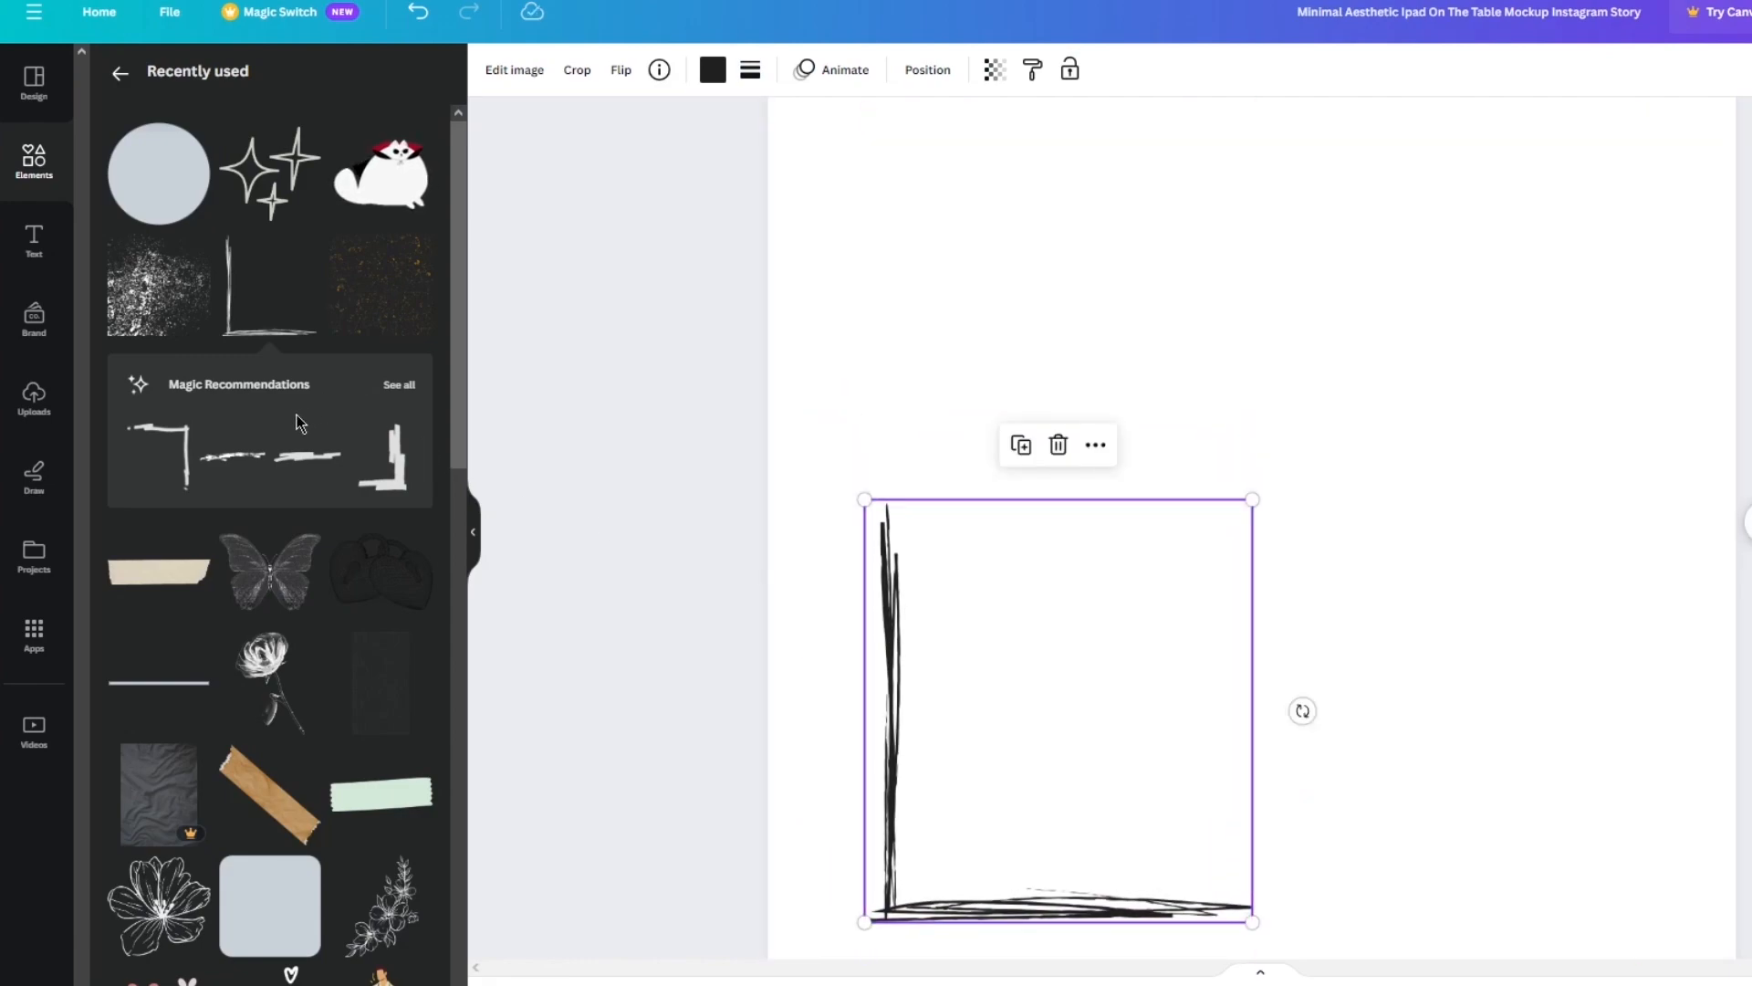
pyautogui.moveTo(238, 321)
pyautogui.mouseDown()
pyautogui.moveTo(843, 496)
pyautogui.moveTo(1060, 626)
pyautogui.moveTo(899, 214)
pyautogui.moveTo(1227, 223)
pyautogui.moveTo(1382, 533)
pyautogui.moveTo(1354, 580)
pyautogui.mouseUp()
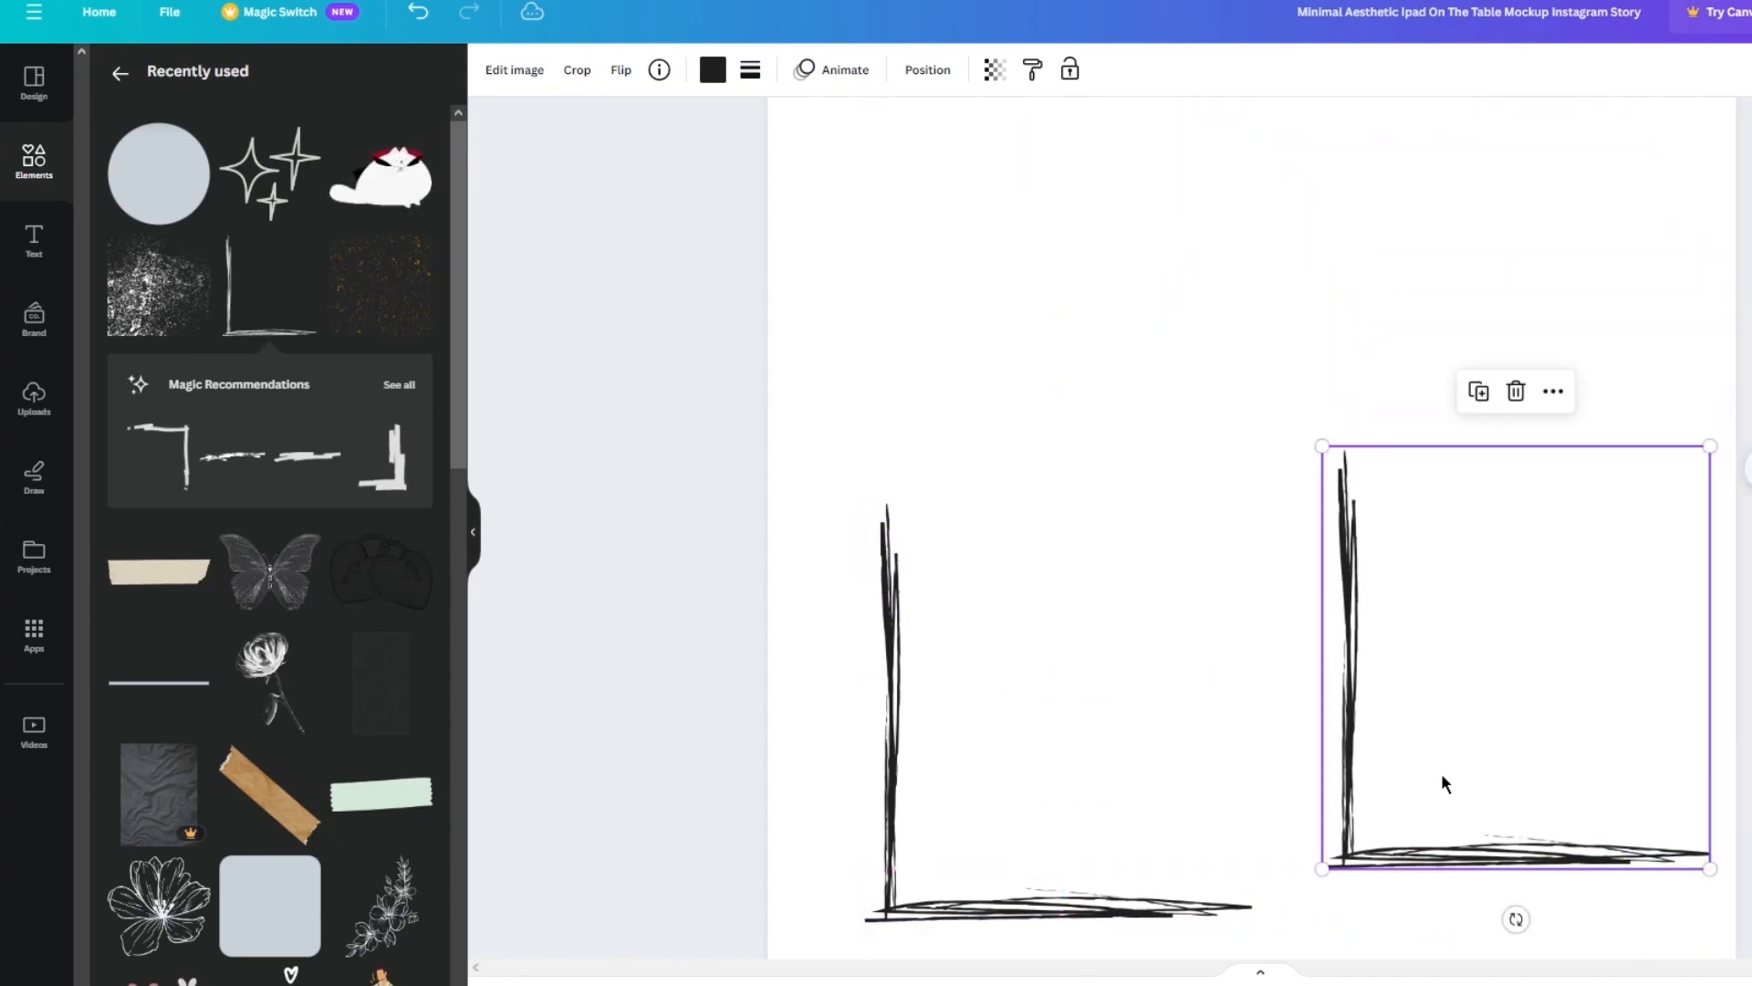
pyautogui.moveTo(1515, 919); pyautogui.dragTo(1522, 380)
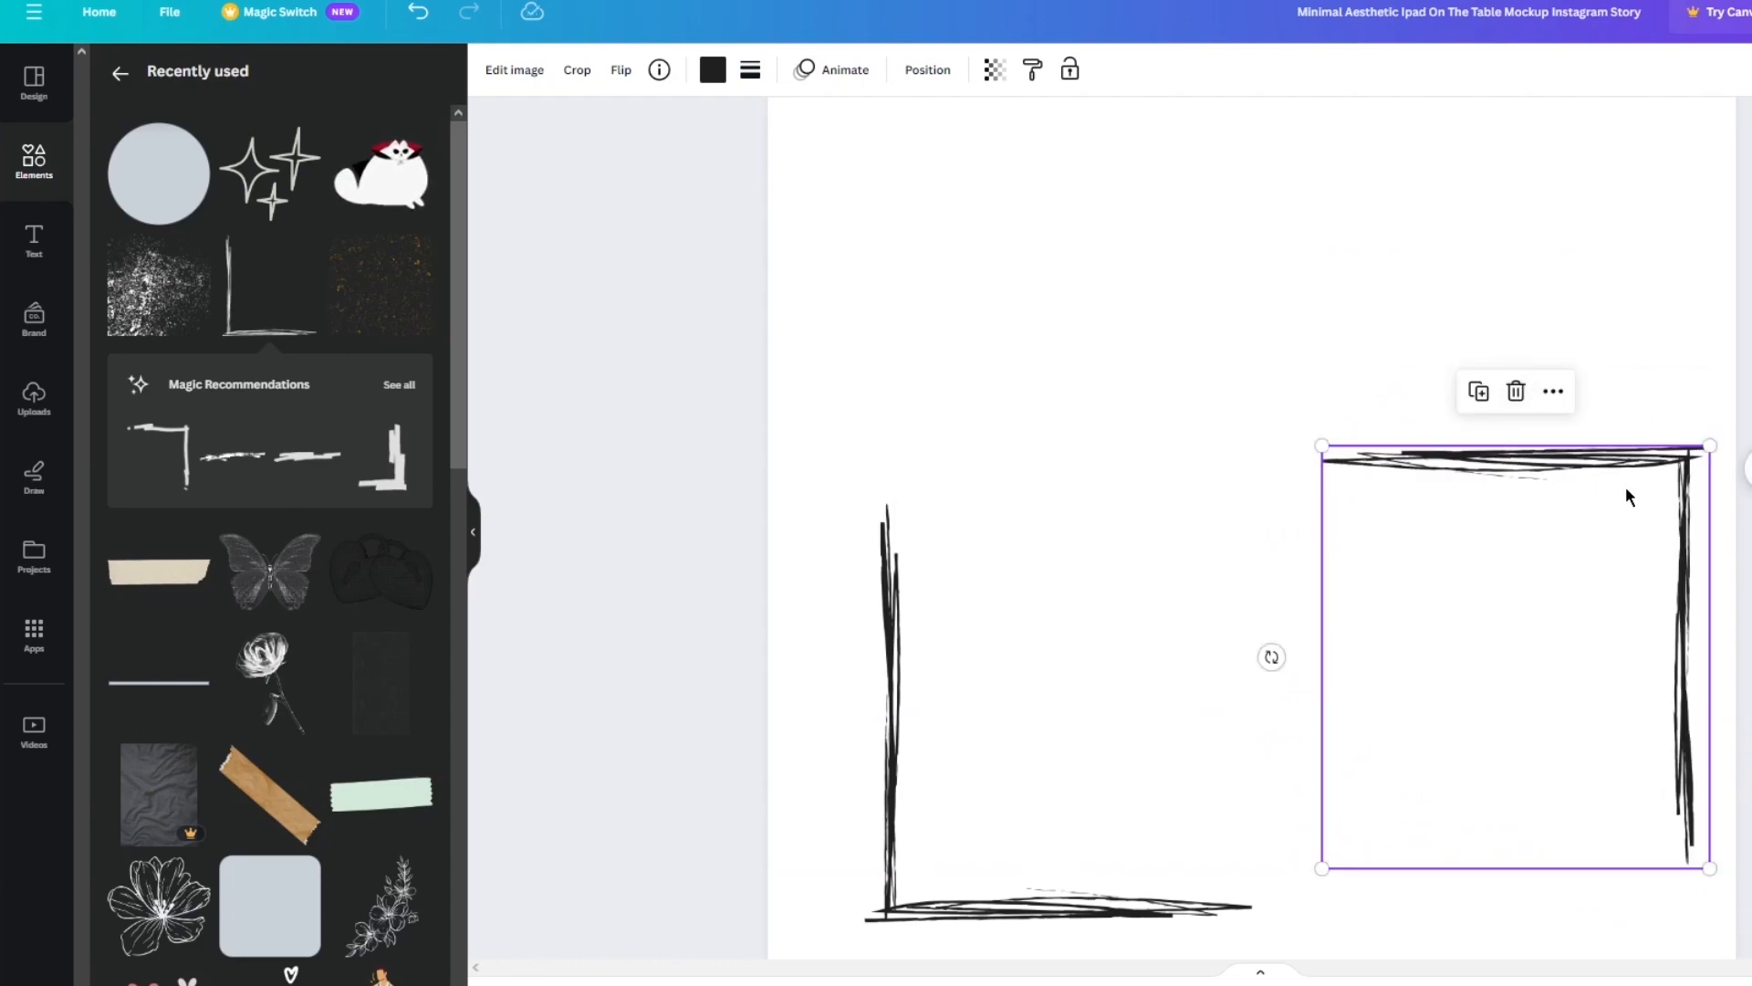
pyautogui.scroll(3, 1522, 420)
pyautogui.moveTo(1639, 817); pyautogui.dragTo(1568, 447)
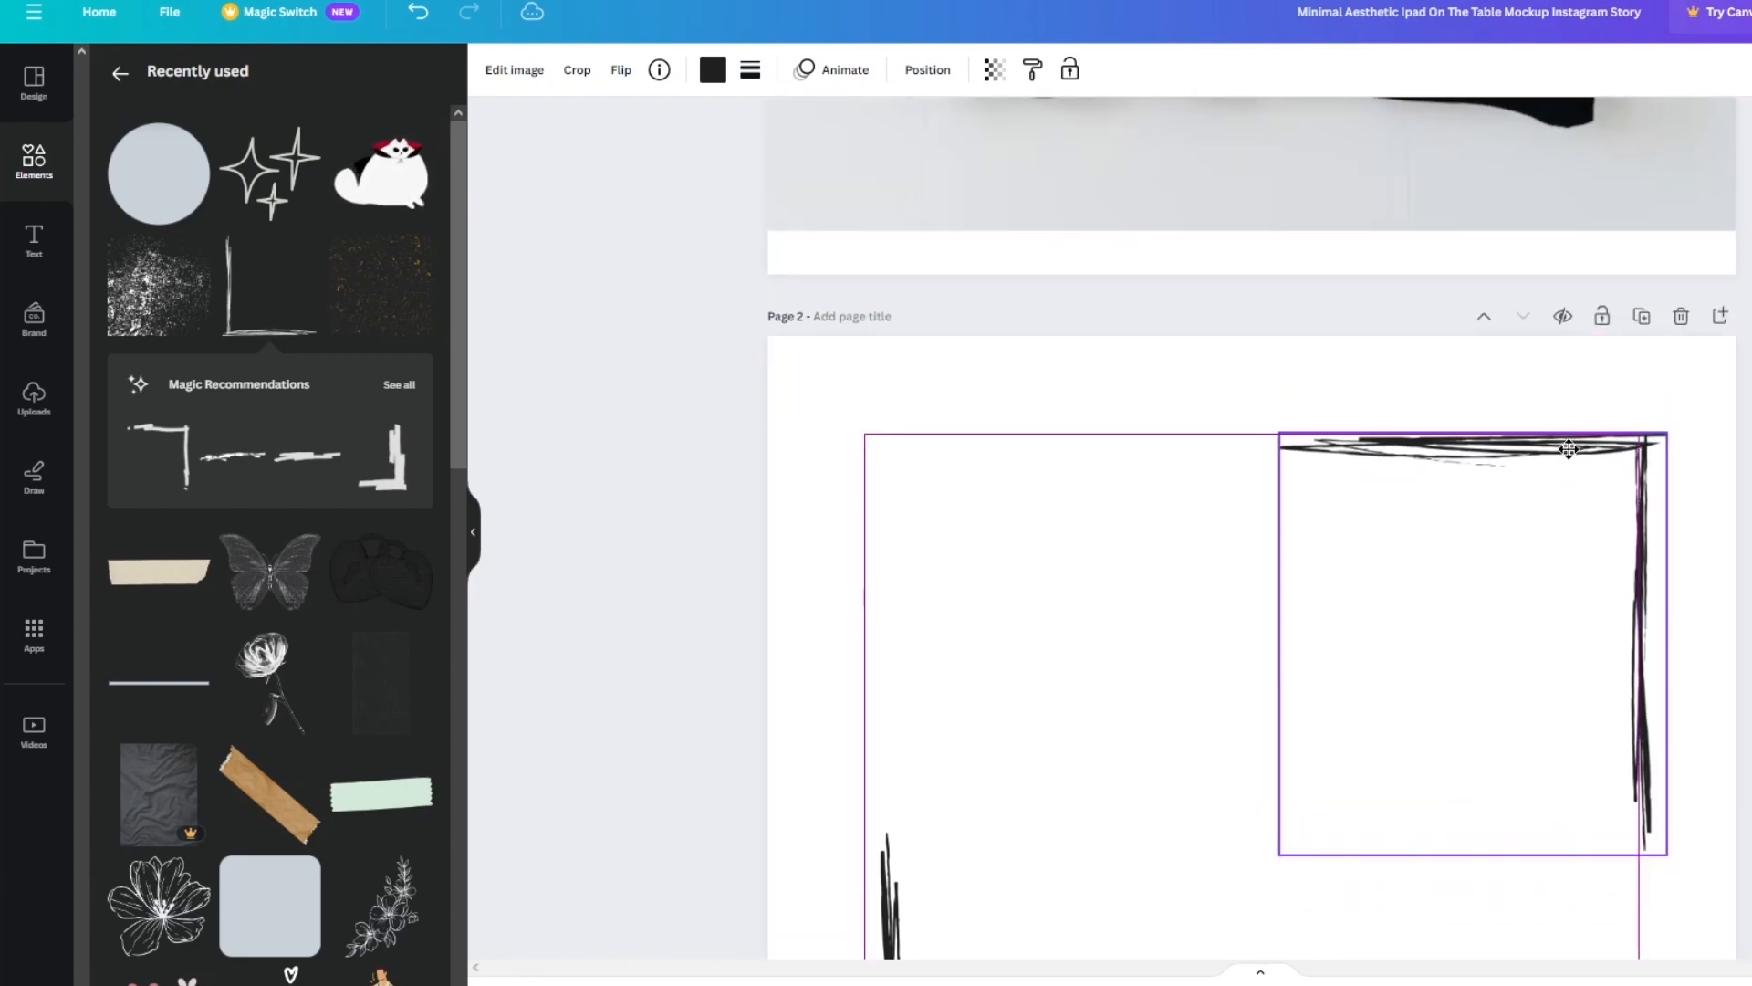
# Add a third hand-drawn corner graphic in the page's upper-left area and rotate it 90° clockwise
pyautogui.scroll(-5, 1526, 604)
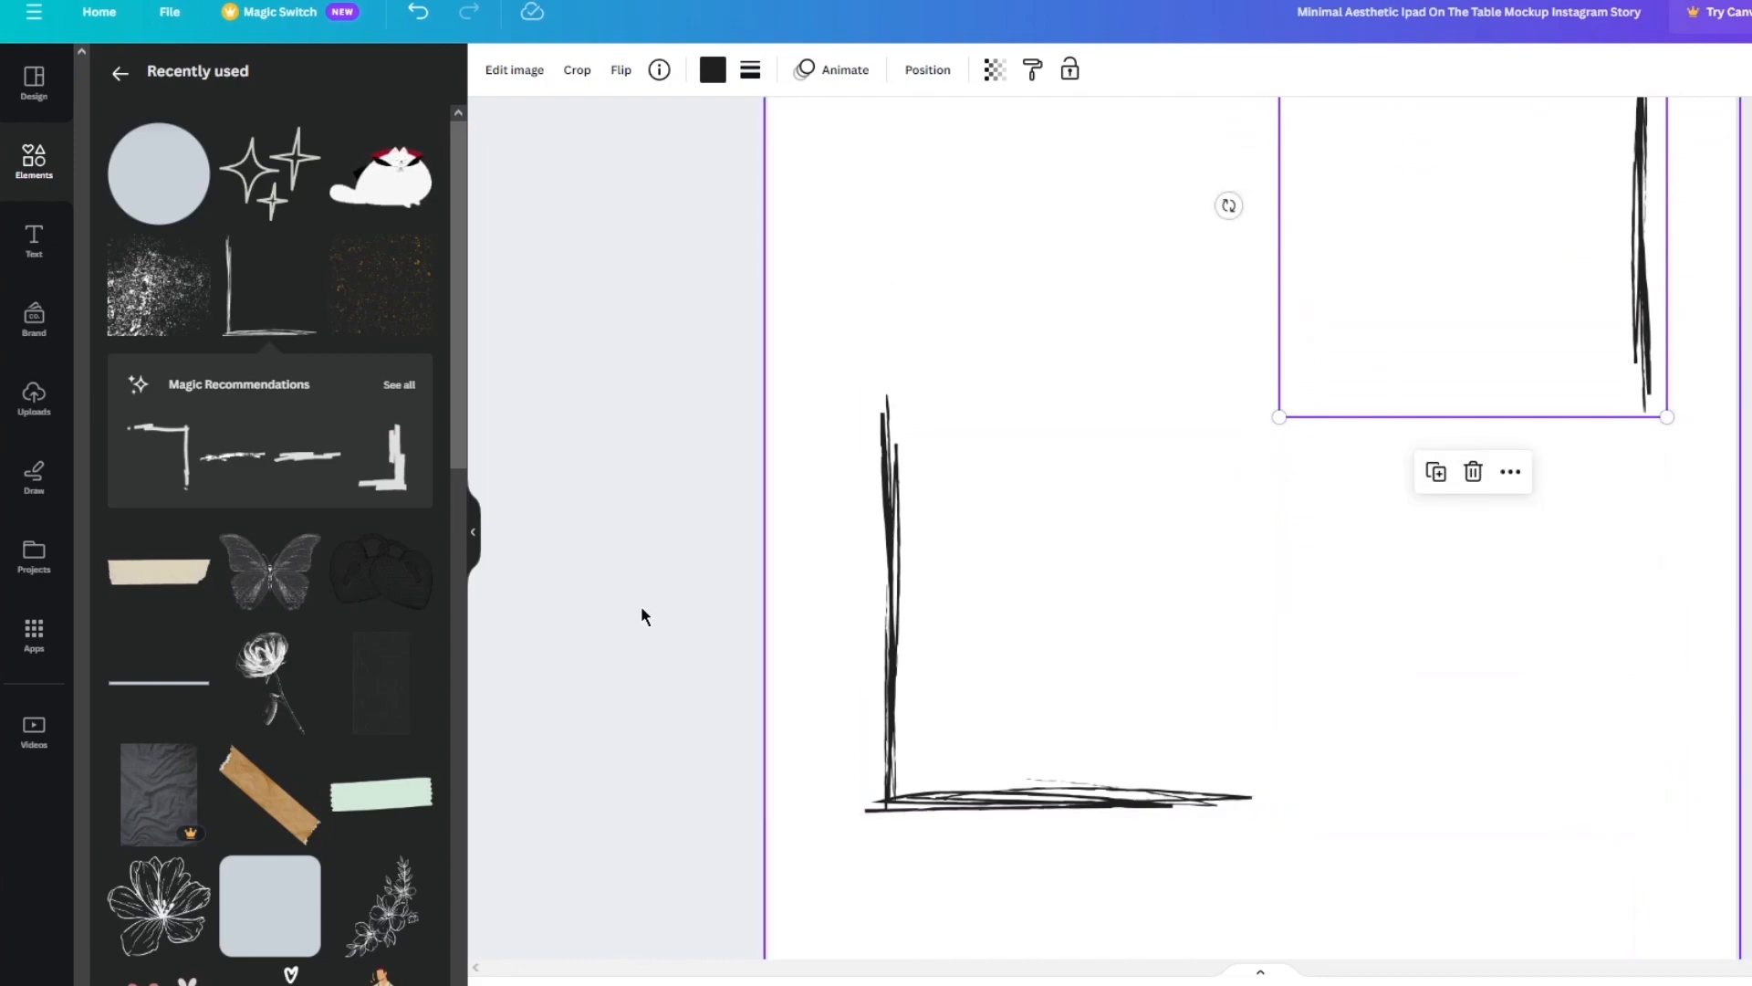
pyautogui.click(234, 339)
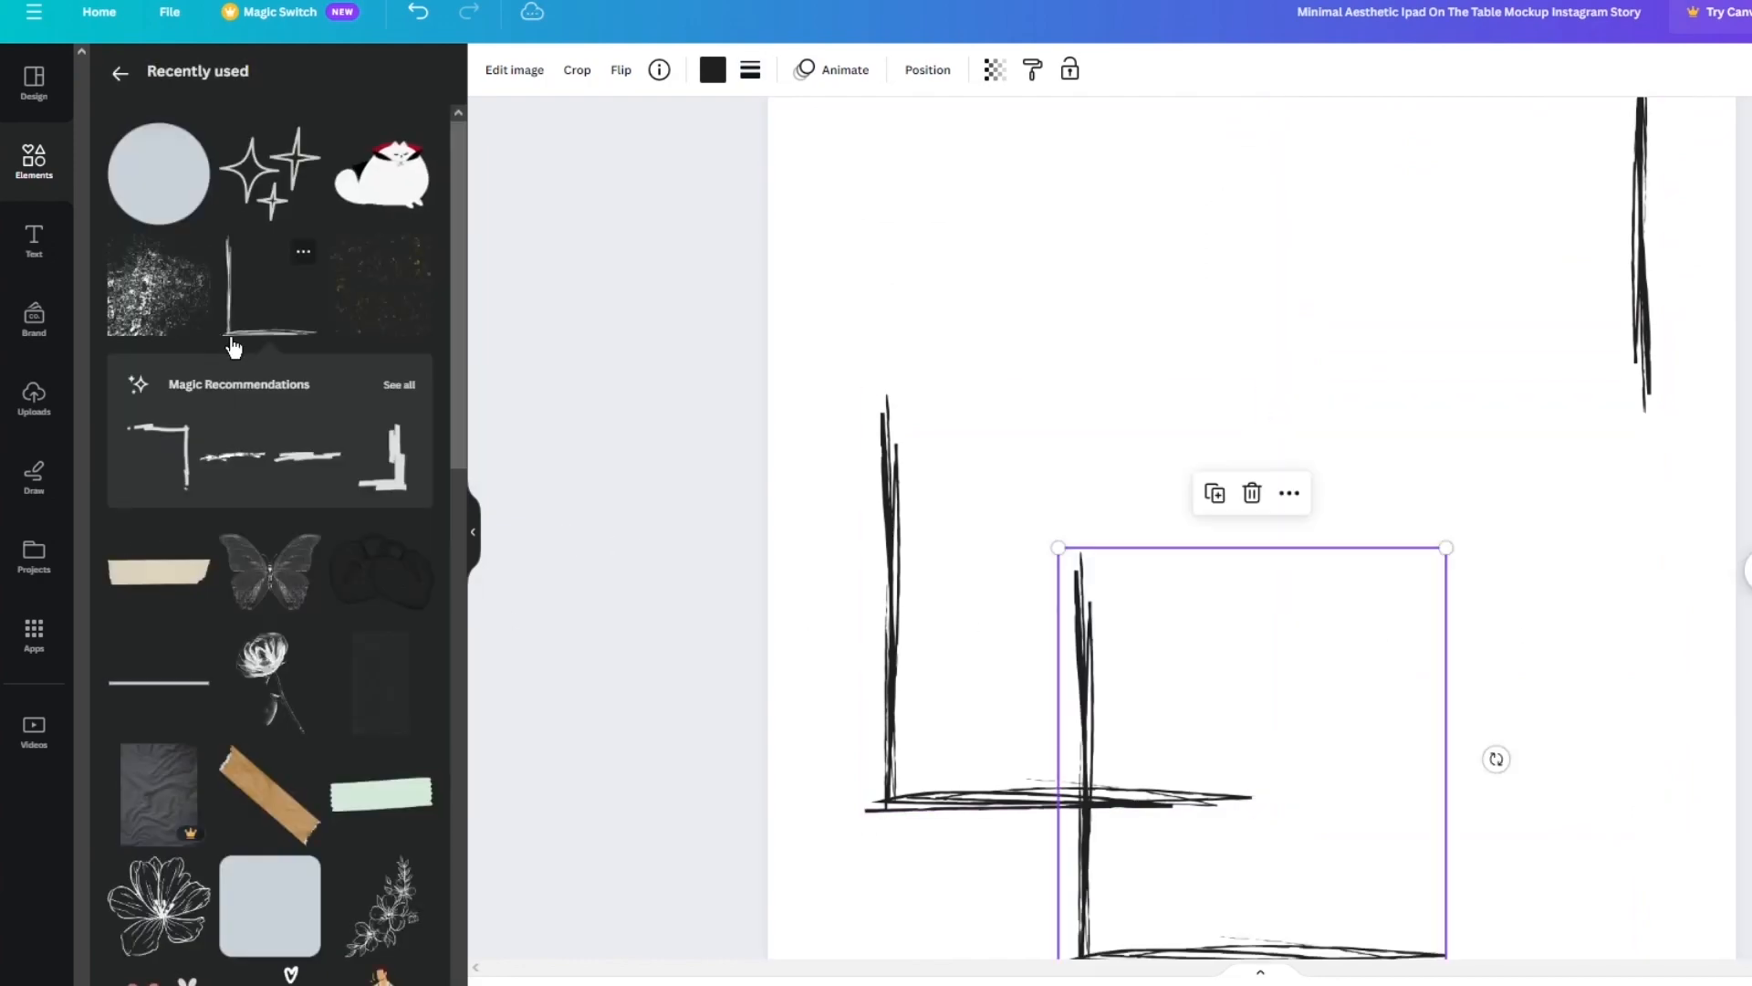
pyautogui.moveTo(1079, 645); pyautogui.dragTo(895, 85)
pyautogui.scroll(3, 1158, 610)
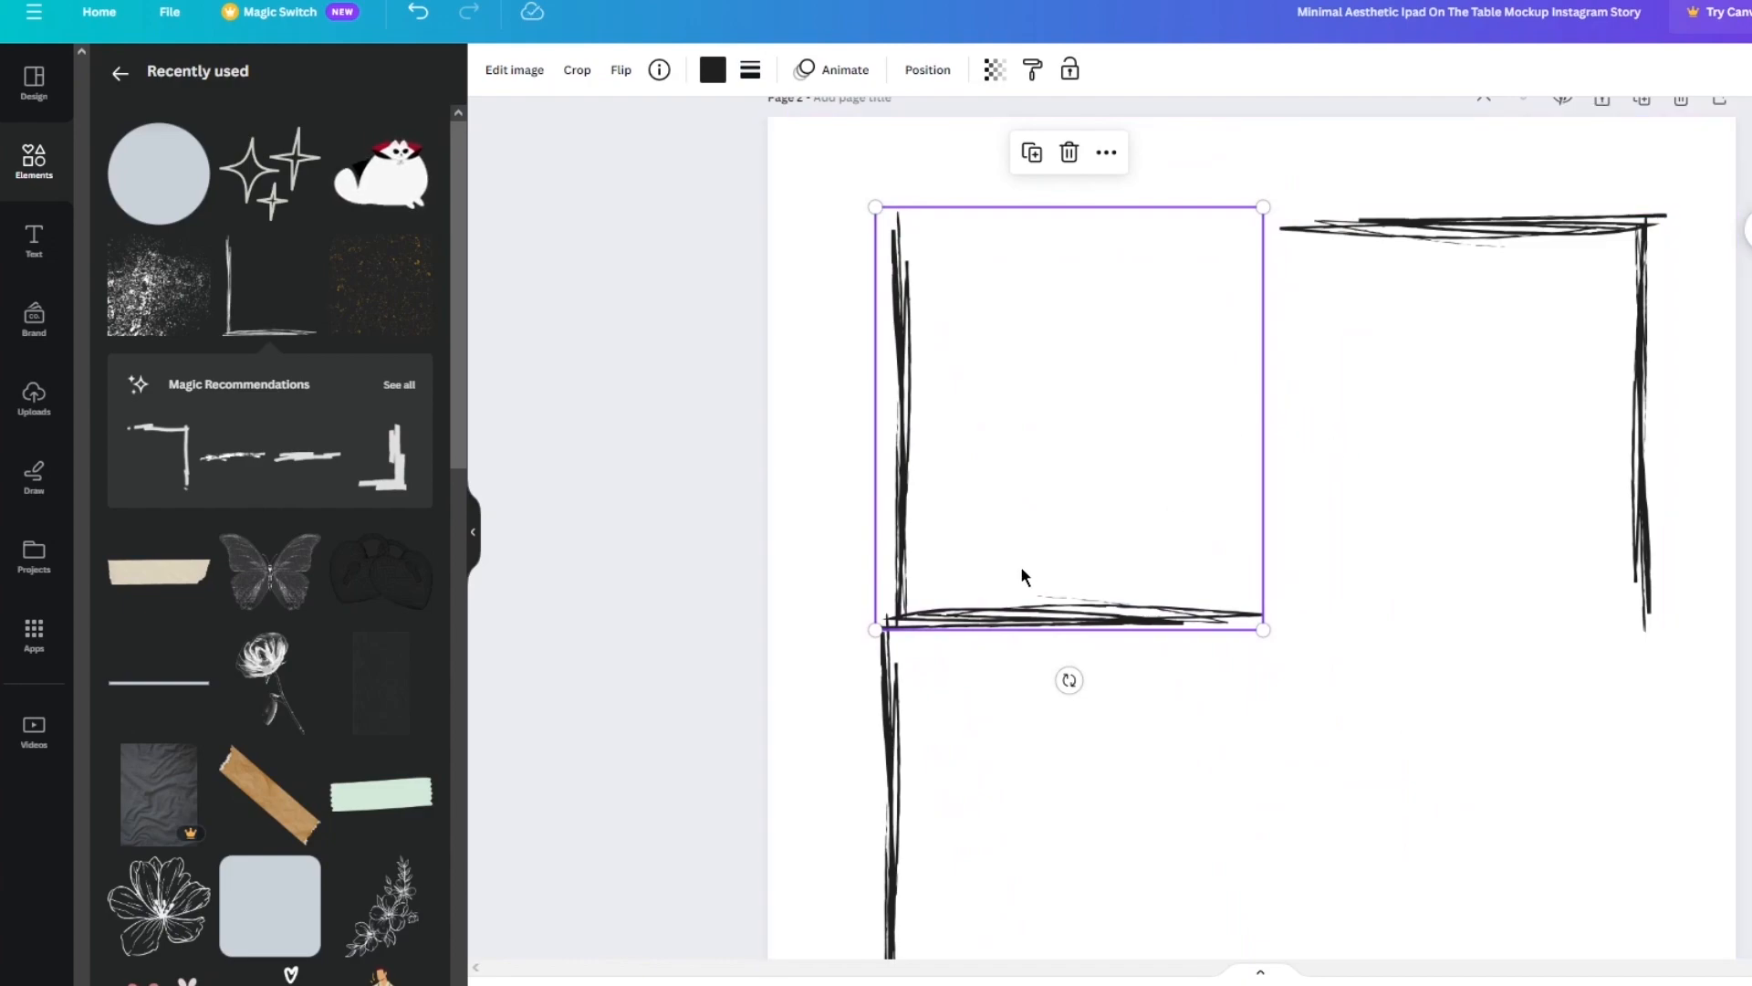
pyautogui.moveTo(1069, 680); pyautogui.dragTo(571, 422)
# Shift the upper-left, upper-right and lower-left corner graphics outward toward the page edges so they line up as a frame
pyautogui.moveTo(867, 387); pyautogui.dragTo(826, 372)
pyautogui.moveTo(1647, 326); pyautogui.dragTo(1676, 308)
pyautogui.click(1745, 301)
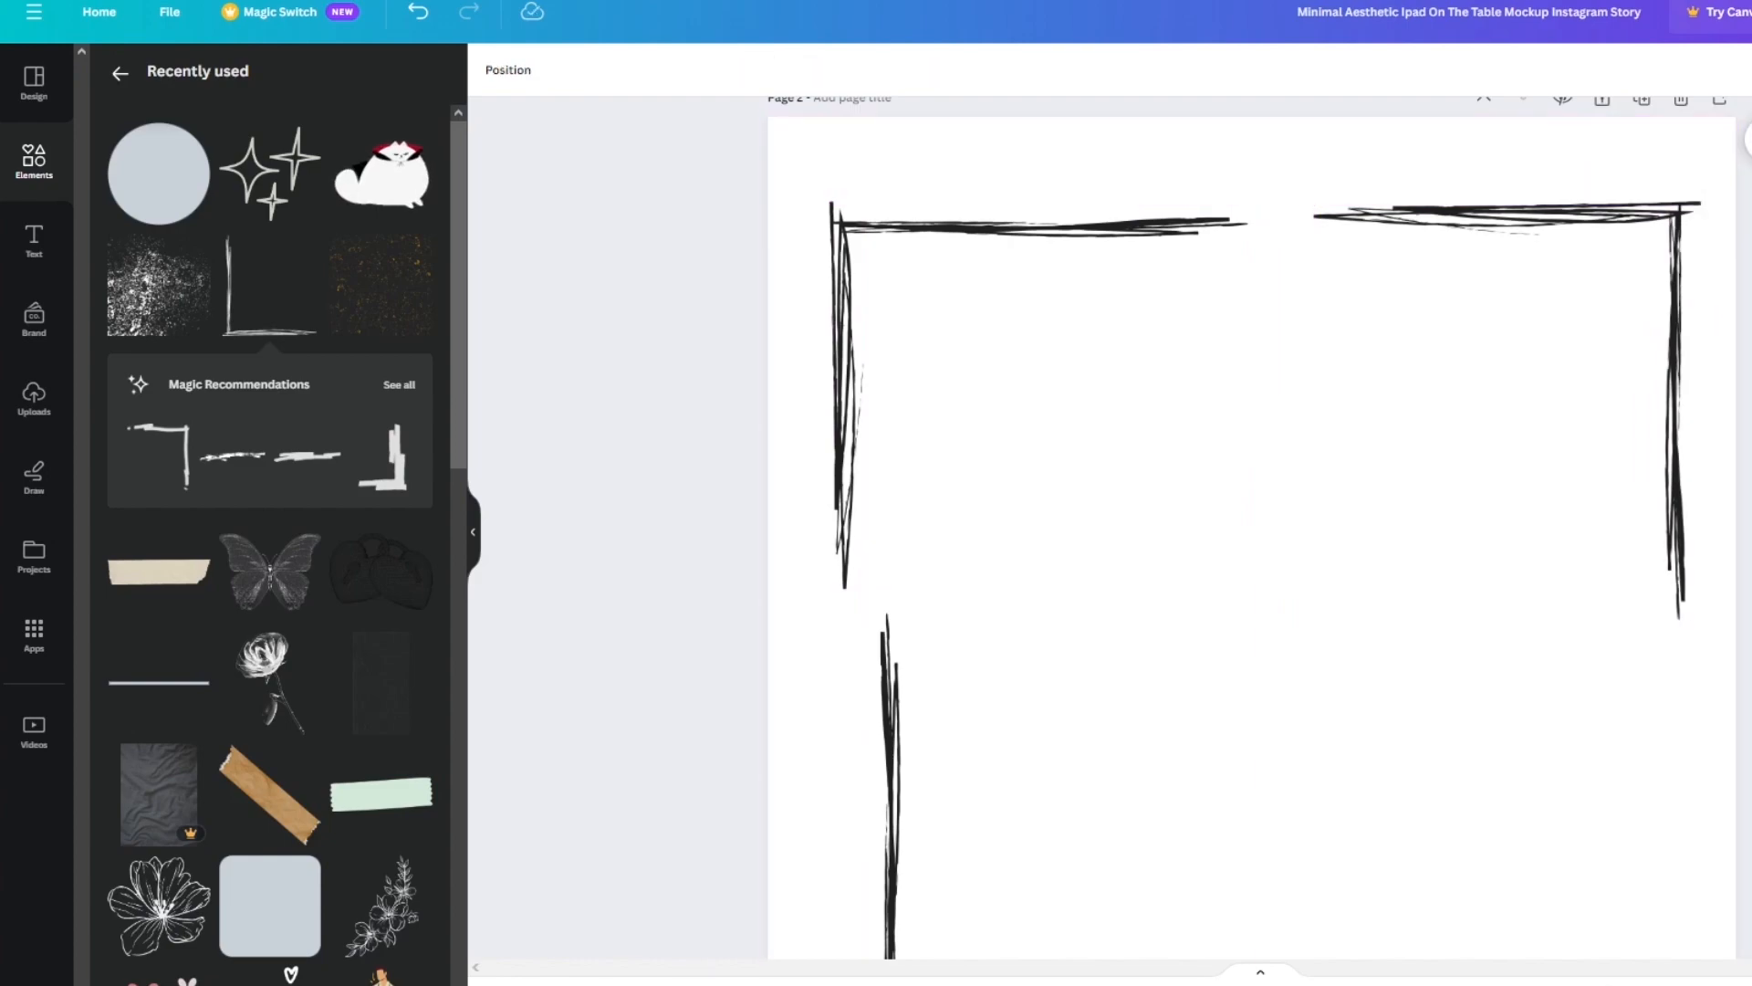
pyautogui.scroll(-2, 1250, 527)
pyautogui.moveTo(924, 682); pyautogui.dragTo(883, 696)
pyautogui.scroll(2, 1633, 667)
pyautogui.scroll(-2, 1635, 669)
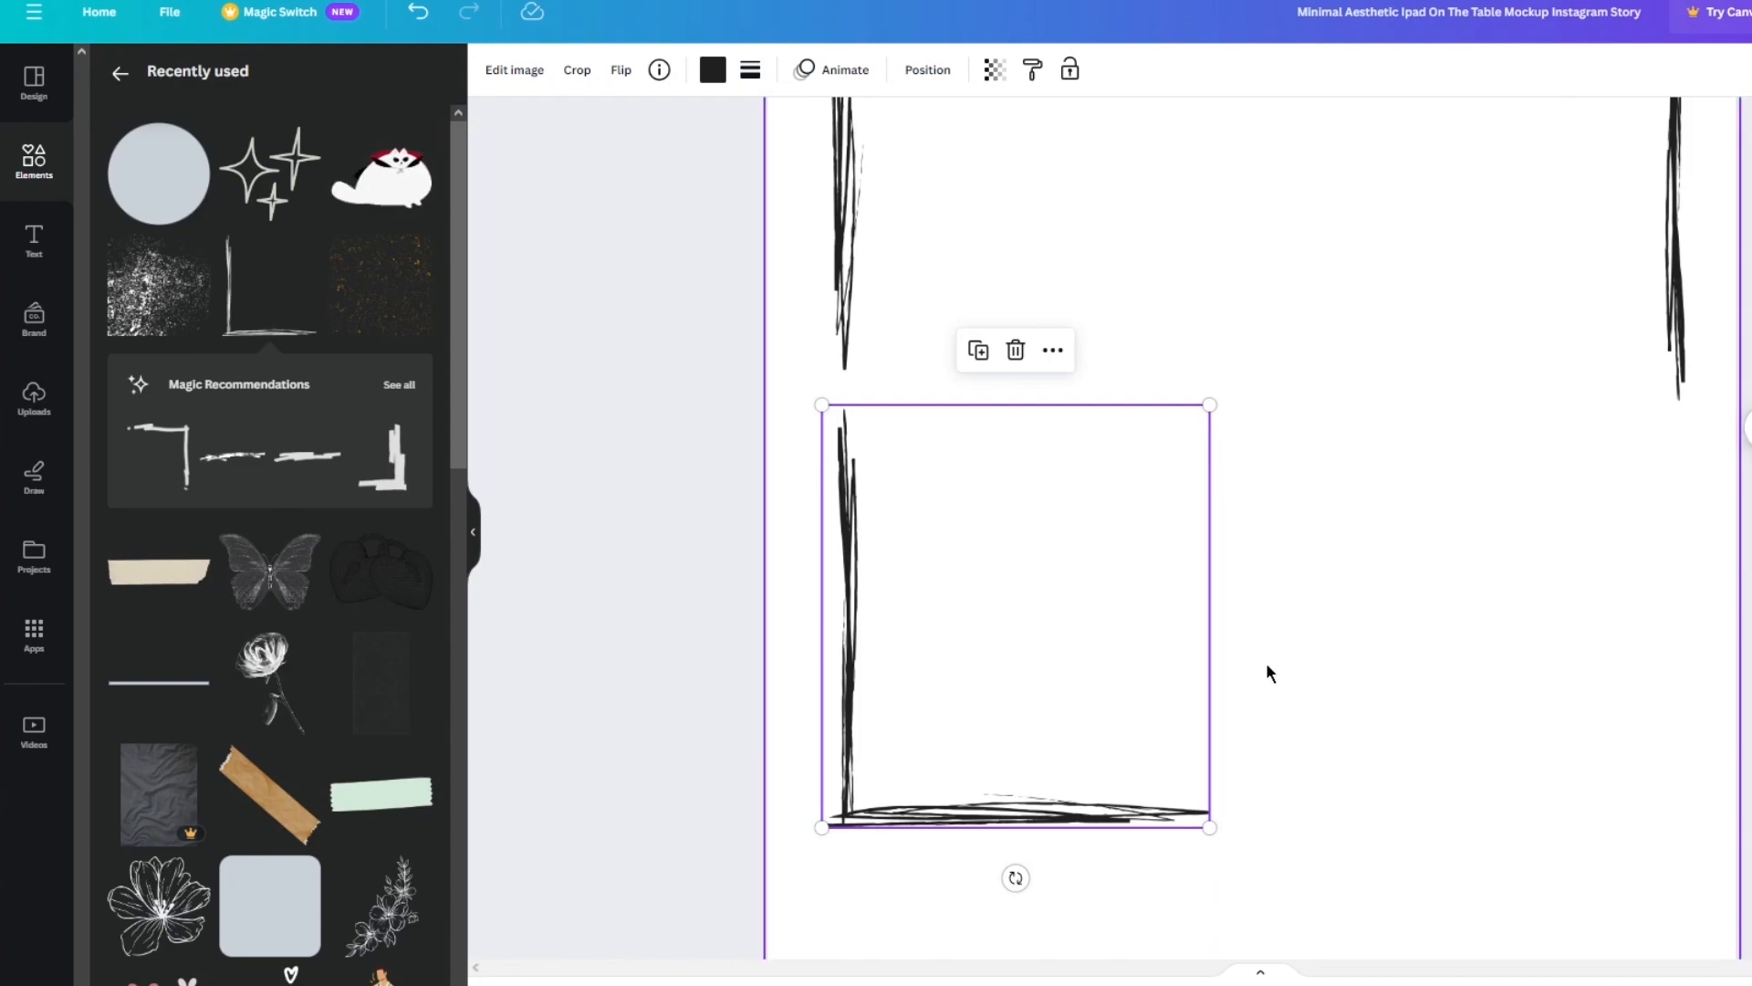
# Add a fourth hand-drawn corner graphic, rotate it 90° counterclockwise and position it at the lower right to complete the frame
pyautogui.click(271, 327)
pyautogui.moveTo(1494, 755); pyautogui.dragTo(1246, 336)
pyautogui.moveTo(1440, 709); pyautogui.dragTo(1679, 580)
pyautogui.click(1747, 582)
pyautogui.scroll(3, 1388, 589)
pyautogui.scroll(-3, 1445, 635)
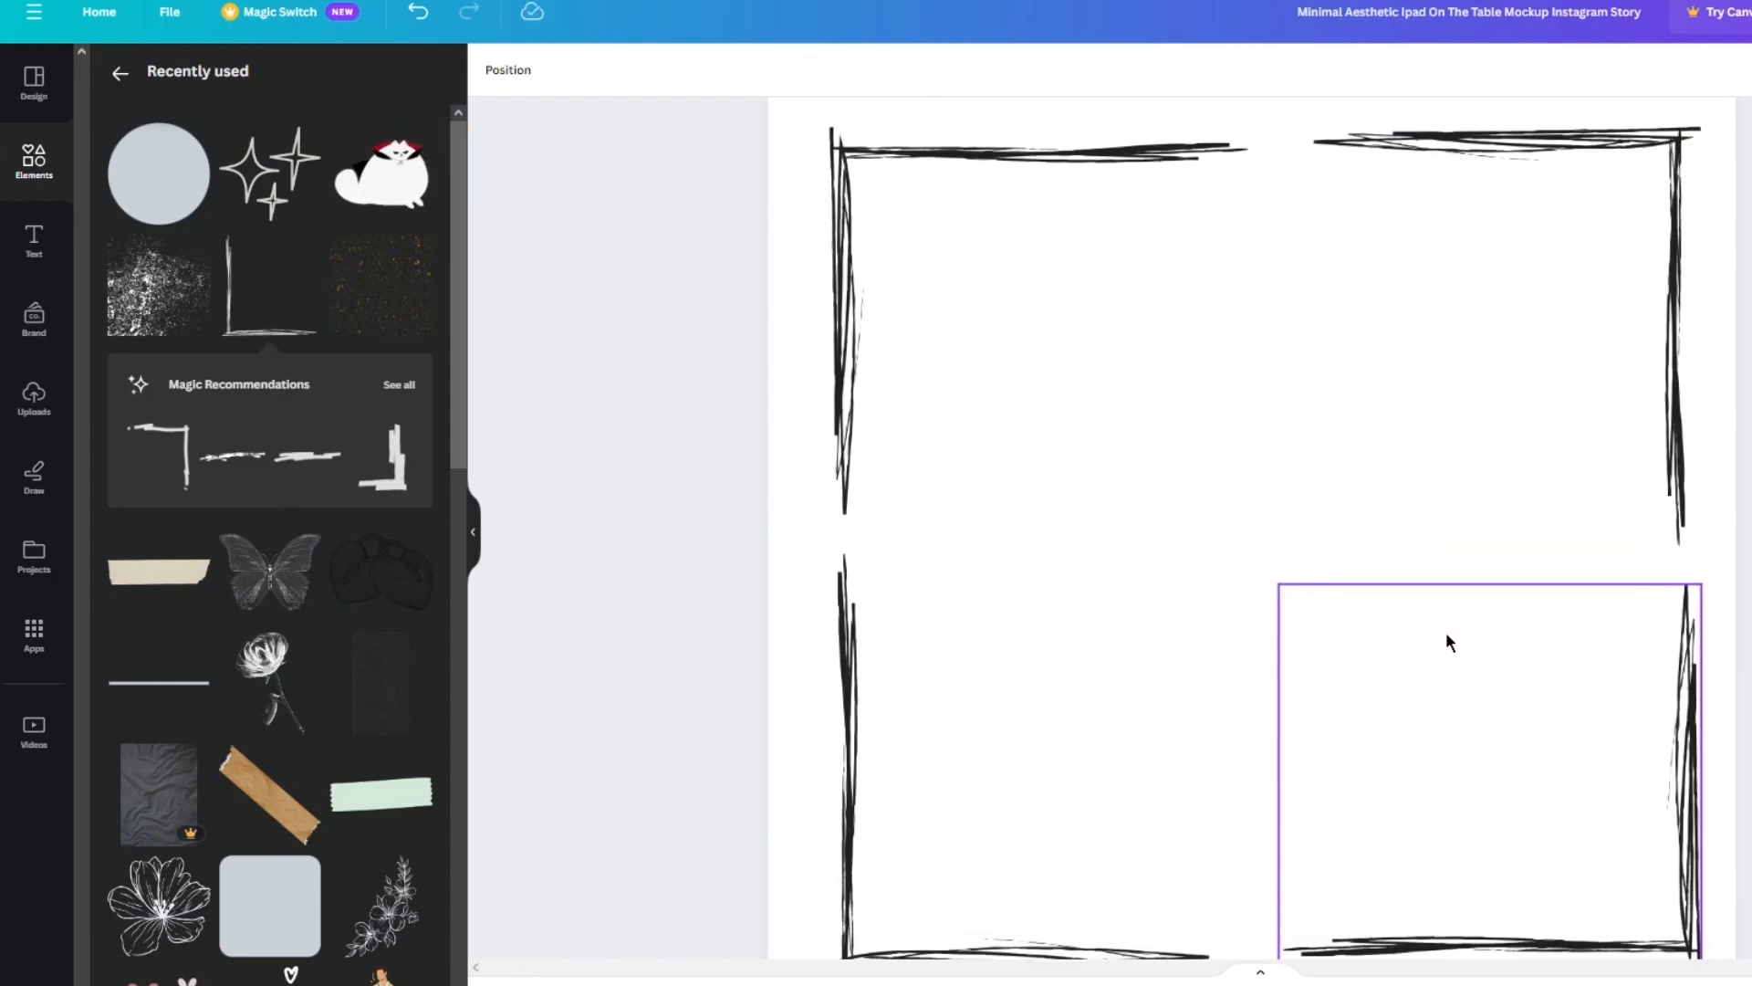
pyautogui.click(1666, 684)
pyautogui.moveTo(1676, 679); pyautogui.dragTo(1676, 679)
pyautogui.press('Escape')
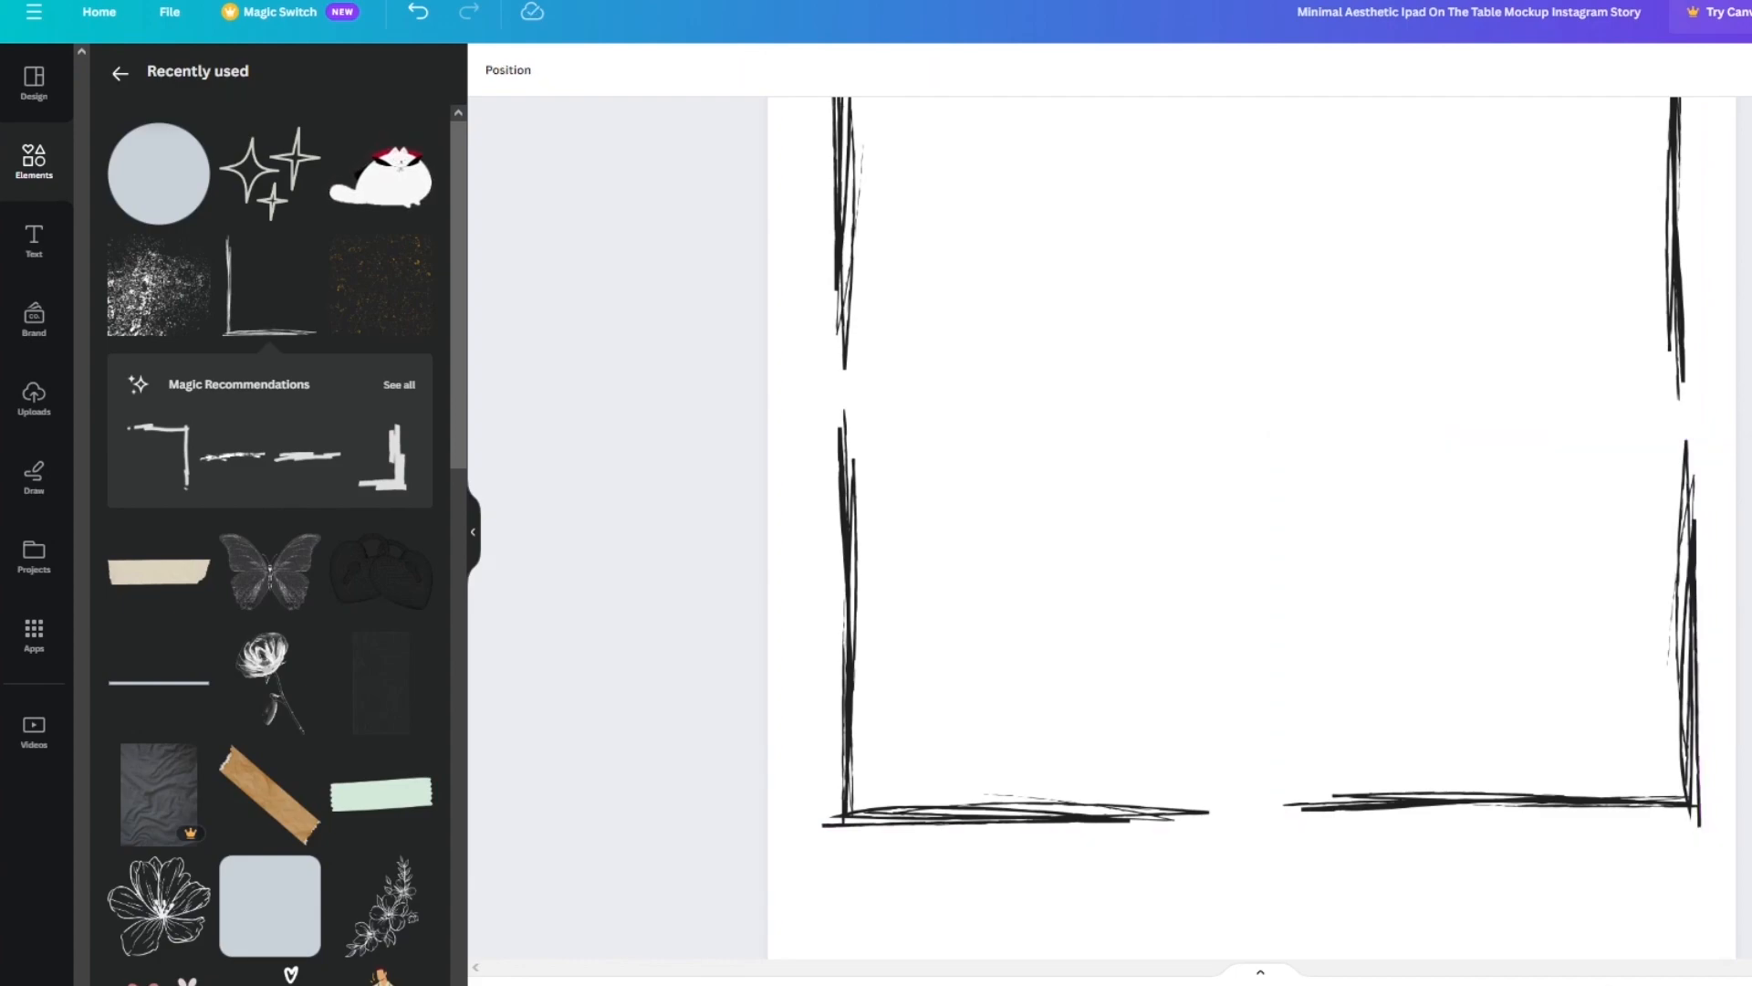
# Place the outlined three-star sparkle graphic inside the frame, enlarged to nearly fill it, and recolor it white
pyautogui.scroll(3, 1184, 539)
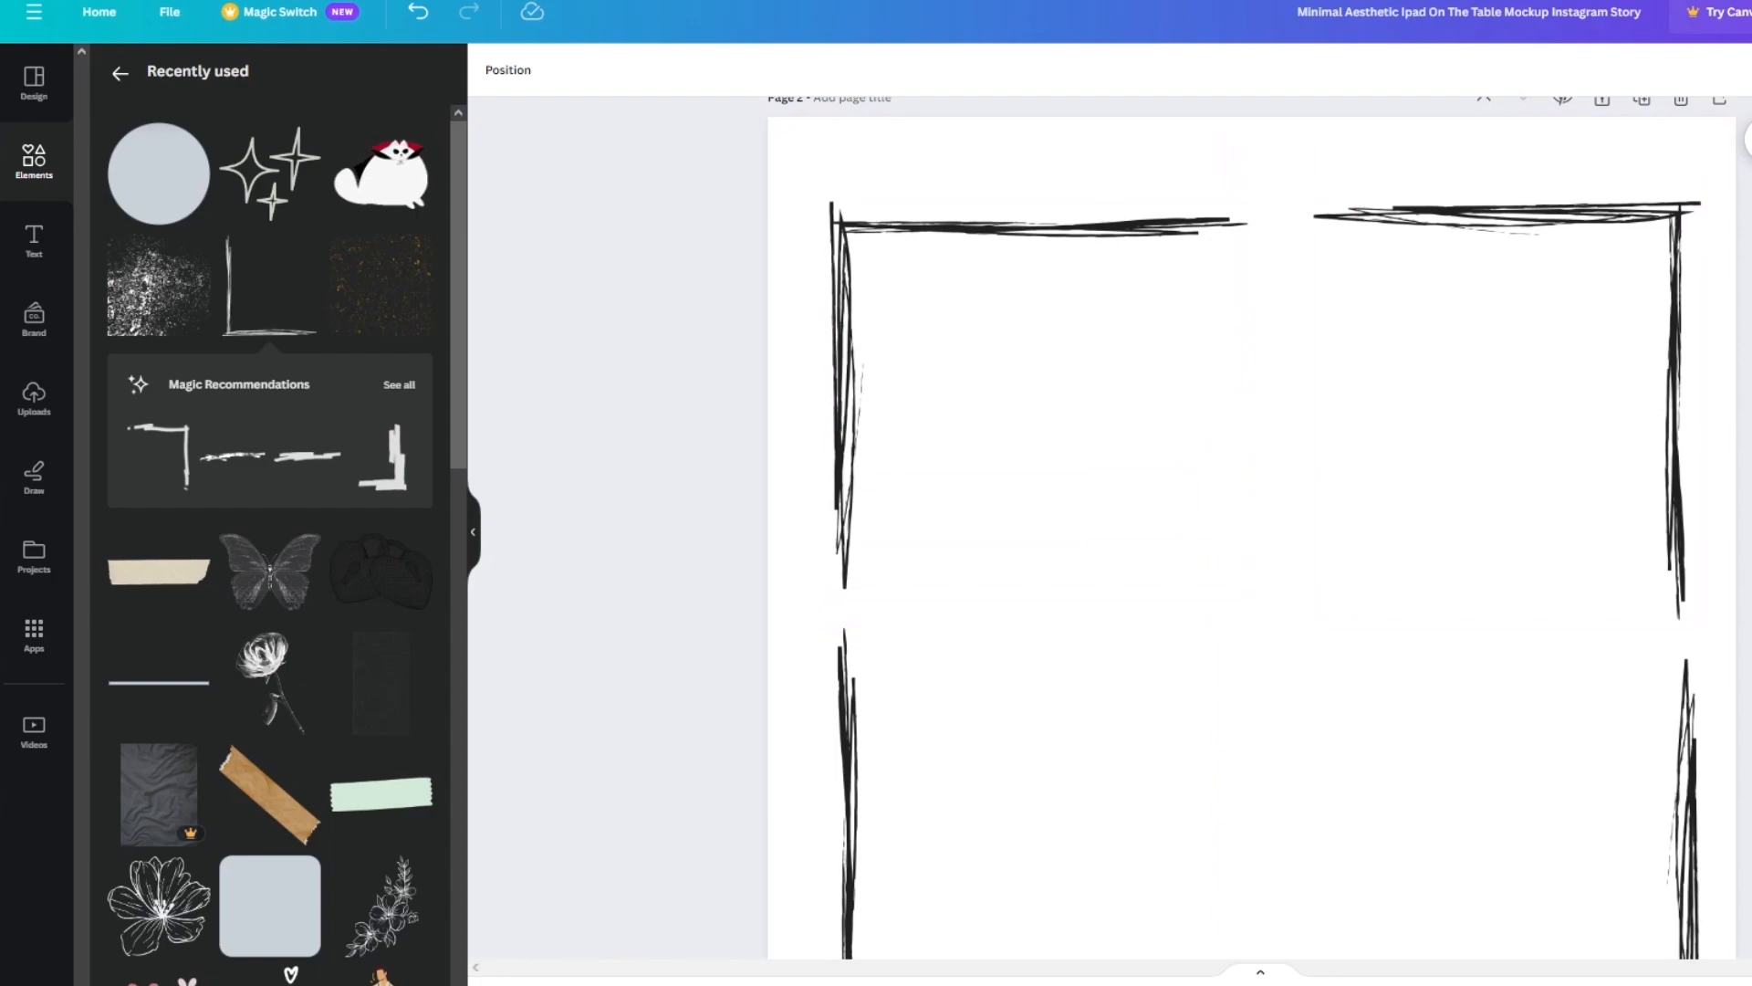
pyautogui.scroll(-3, 1415, 447)
pyautogui.scroll(1, 1414, 448)
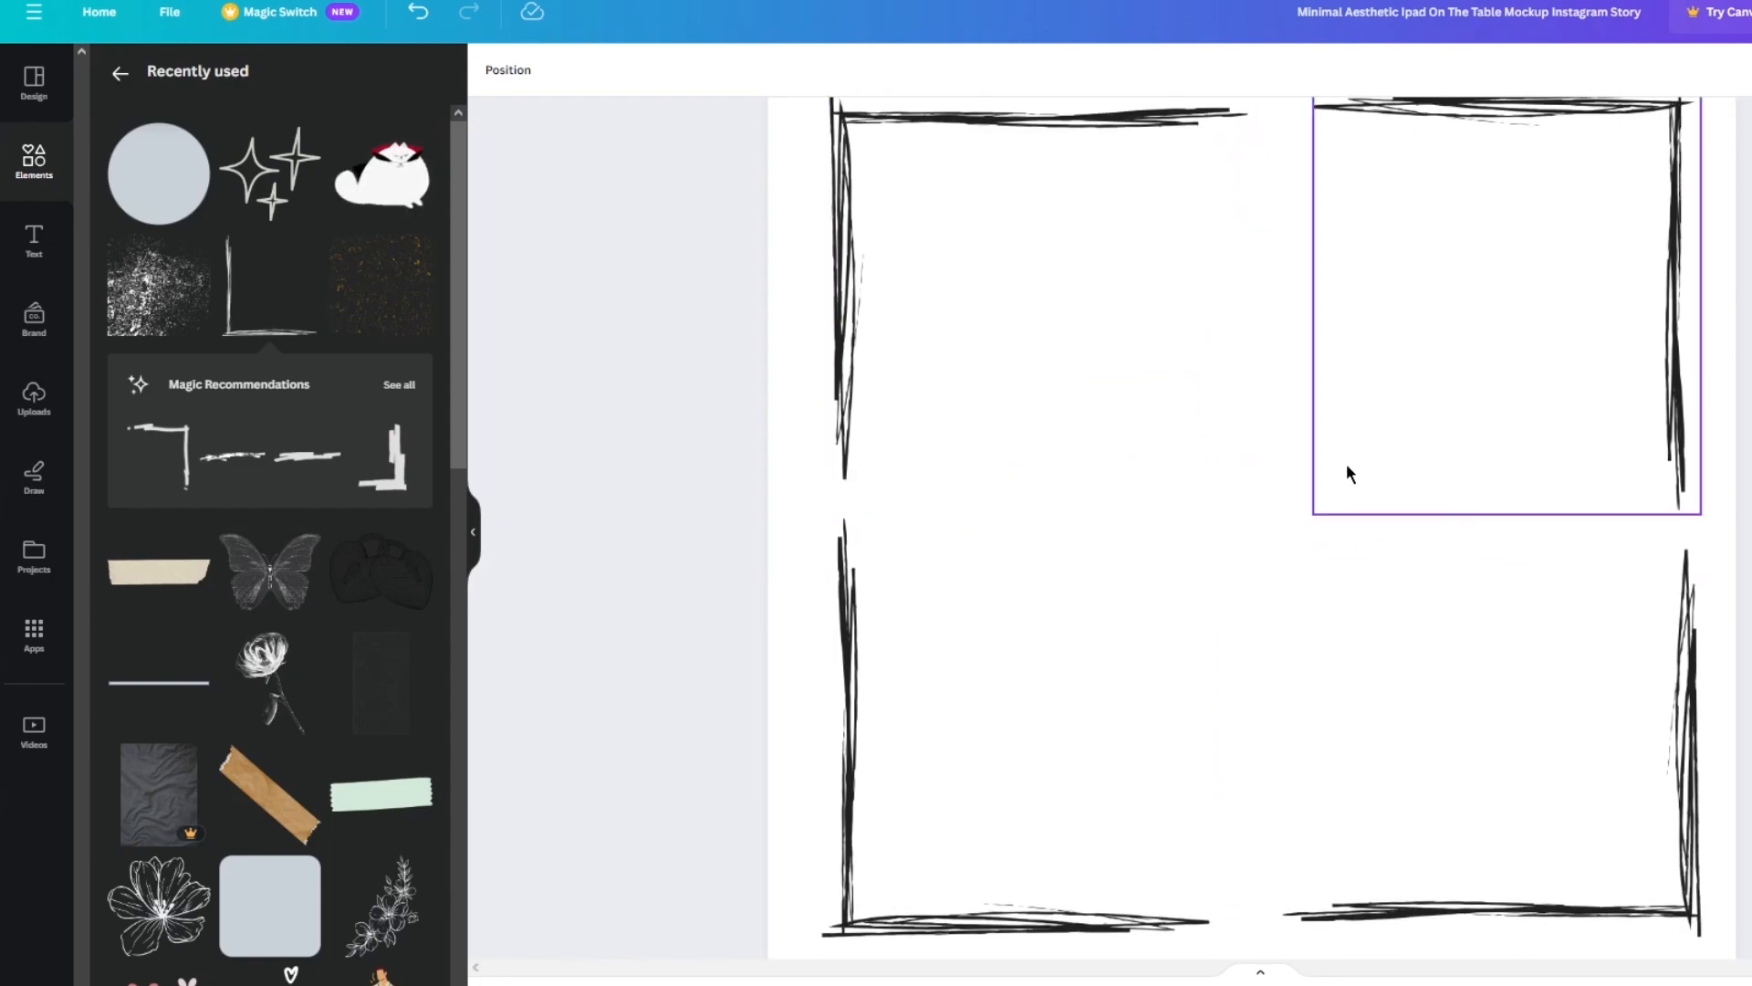
pyautogui.click(304, 182)
pyautogui.moveTo(1361, 798); pyautogui.dragTo(1345, 484)
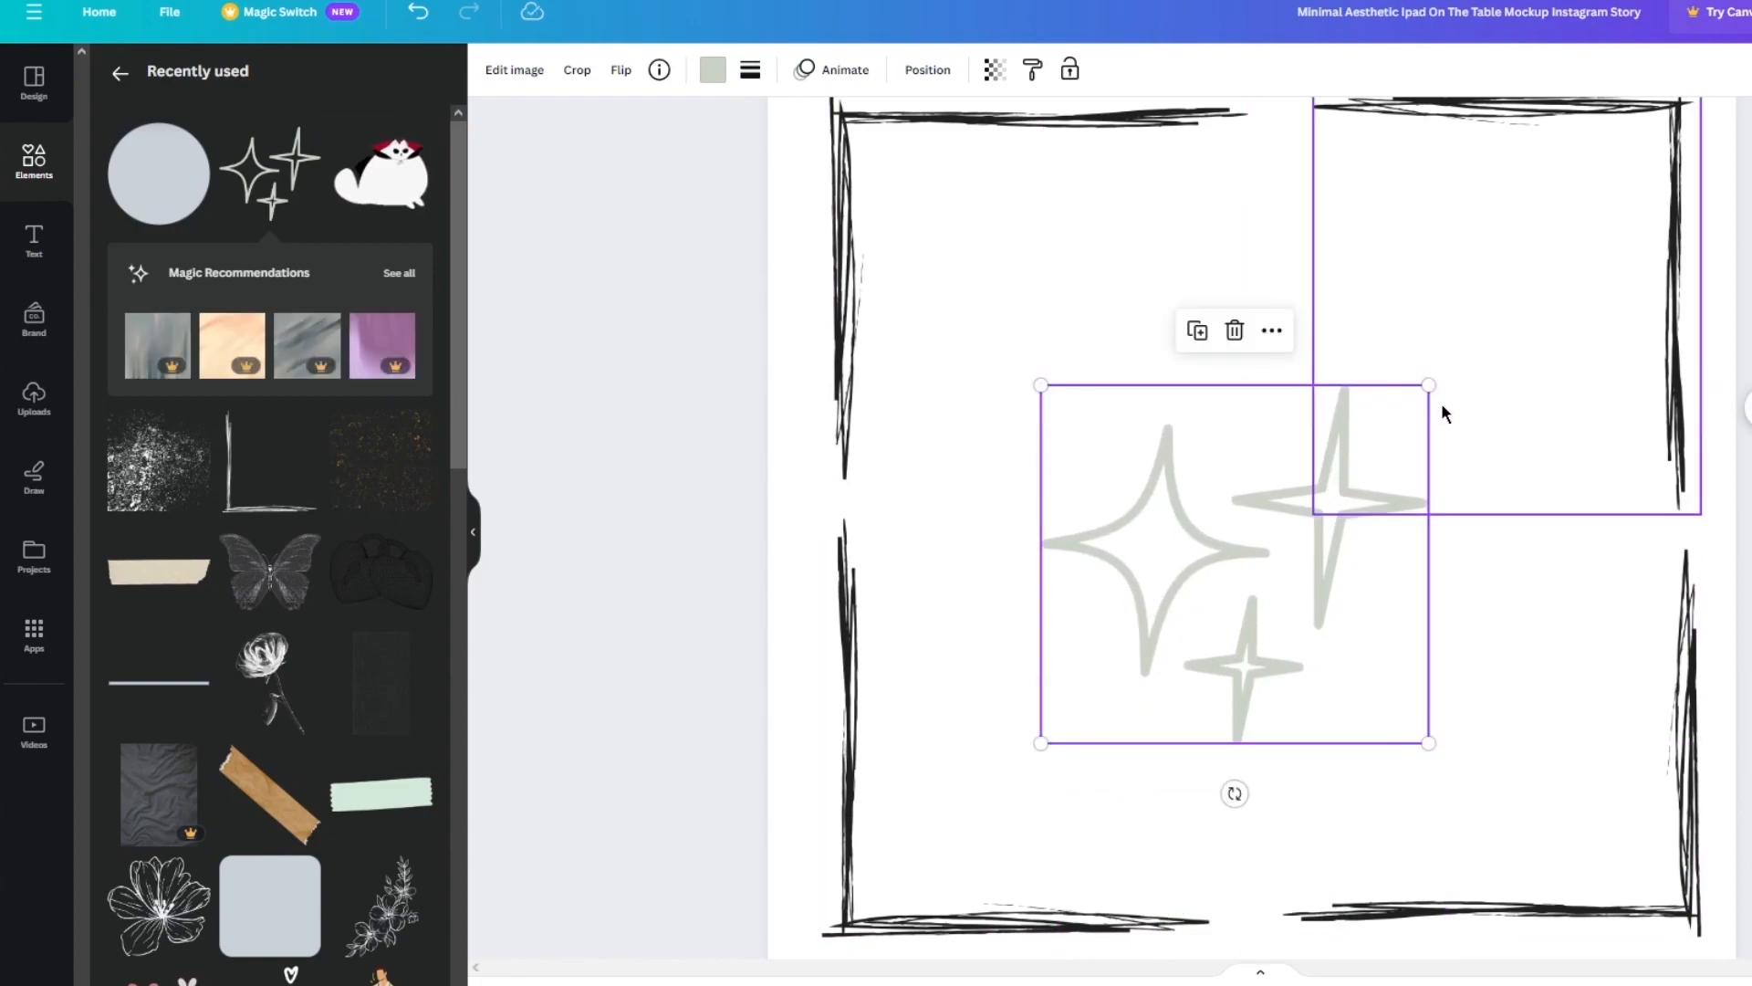
pyautogui.moveTo(1430, 384); pyautogui.dragTo(1743, 78)
pyautogui.moveTo(1552, 294); pyautogui.dragTo(1415, 408)
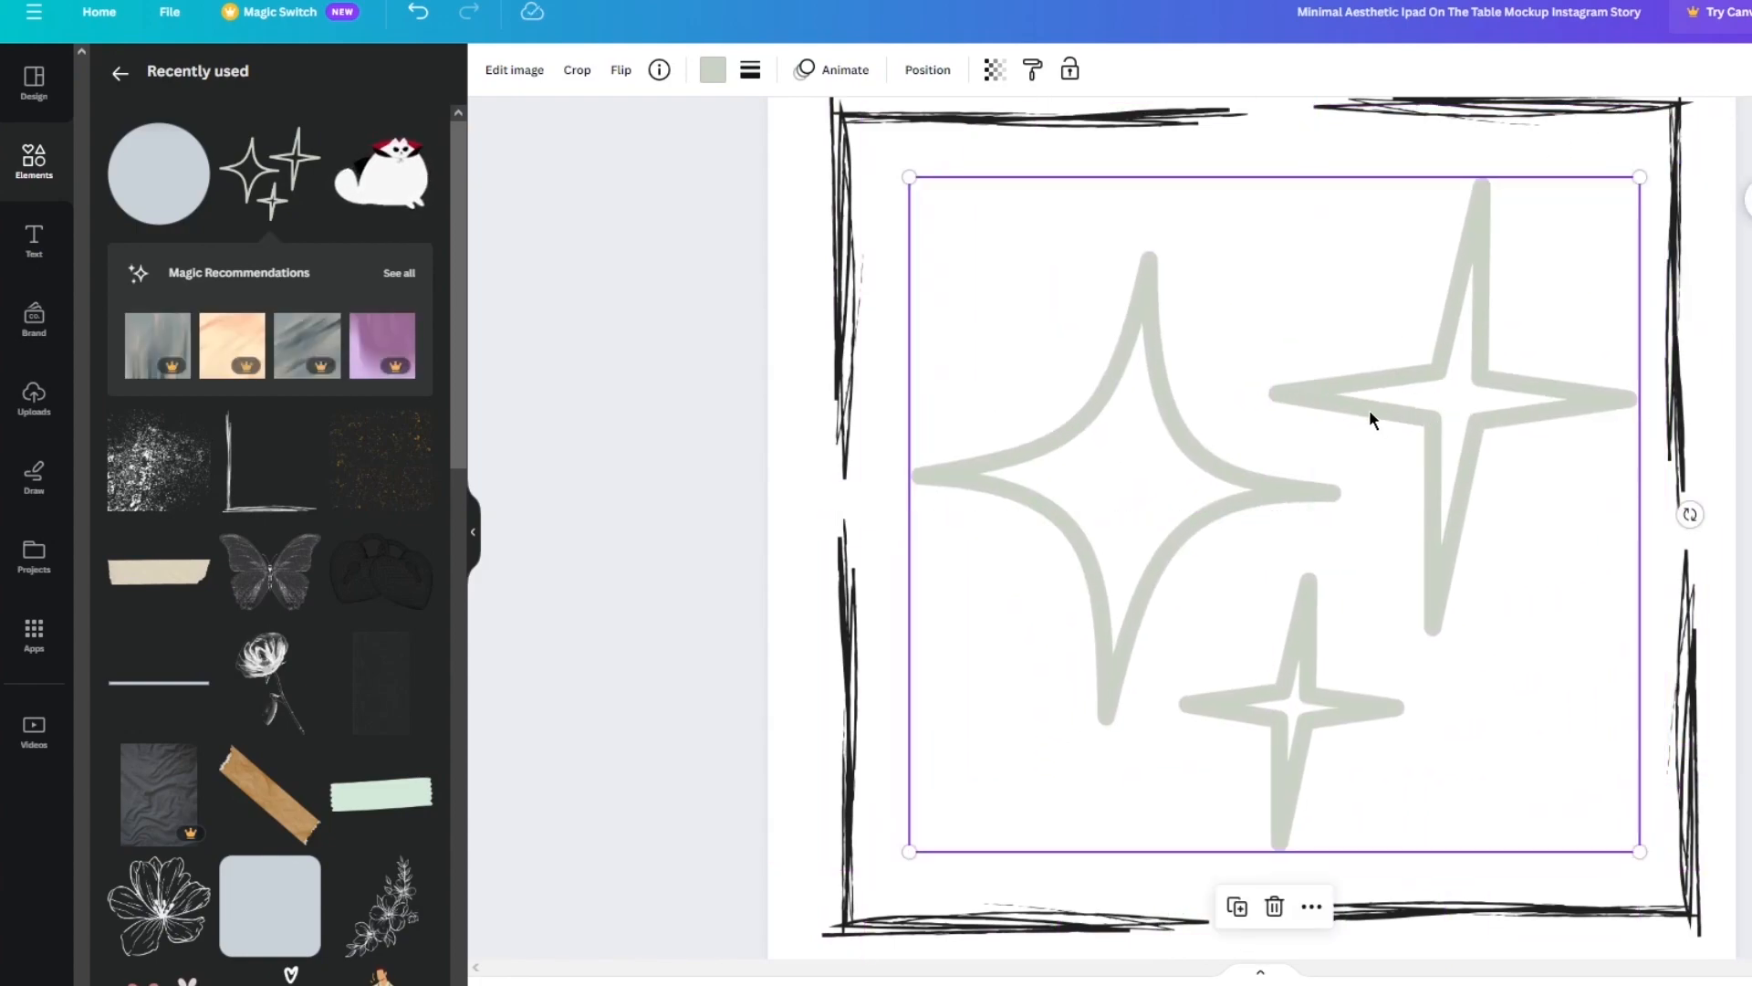
pyautogui.click(727, 71)
pyautogui.click(279, 210)
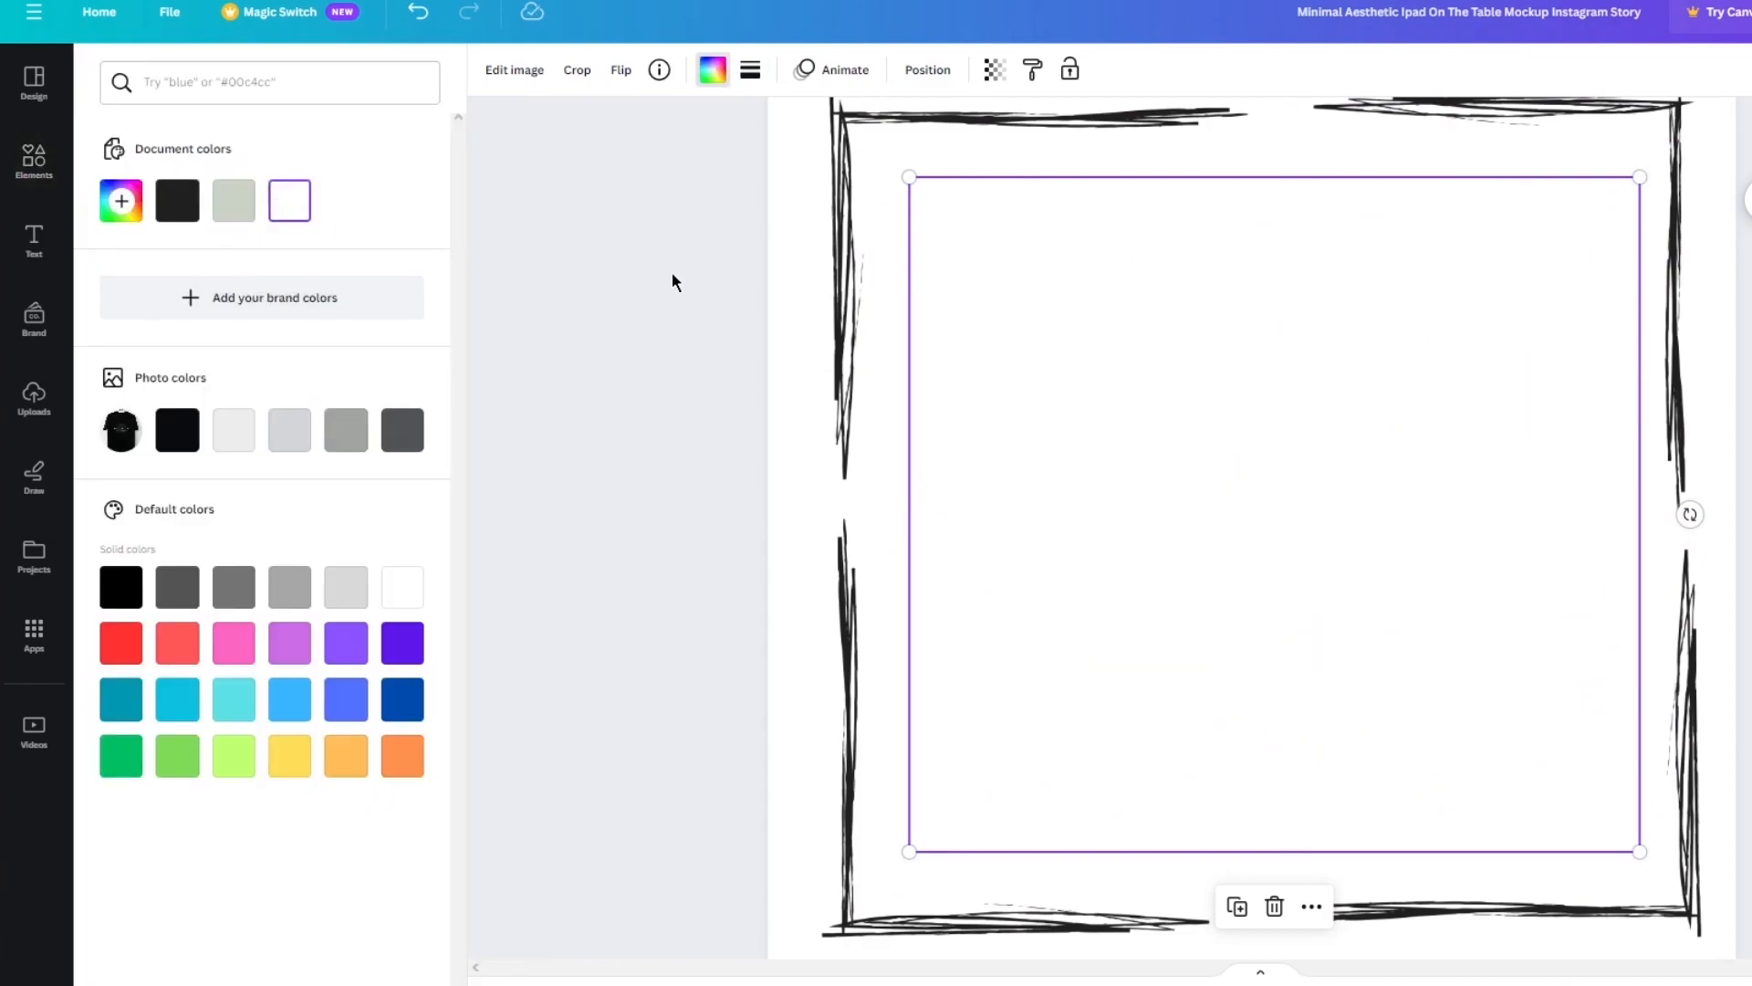
# Recolor all four hand-drawn corner graphics of the frame with the light sage-gray document color
pyautogui.click(854, 213)
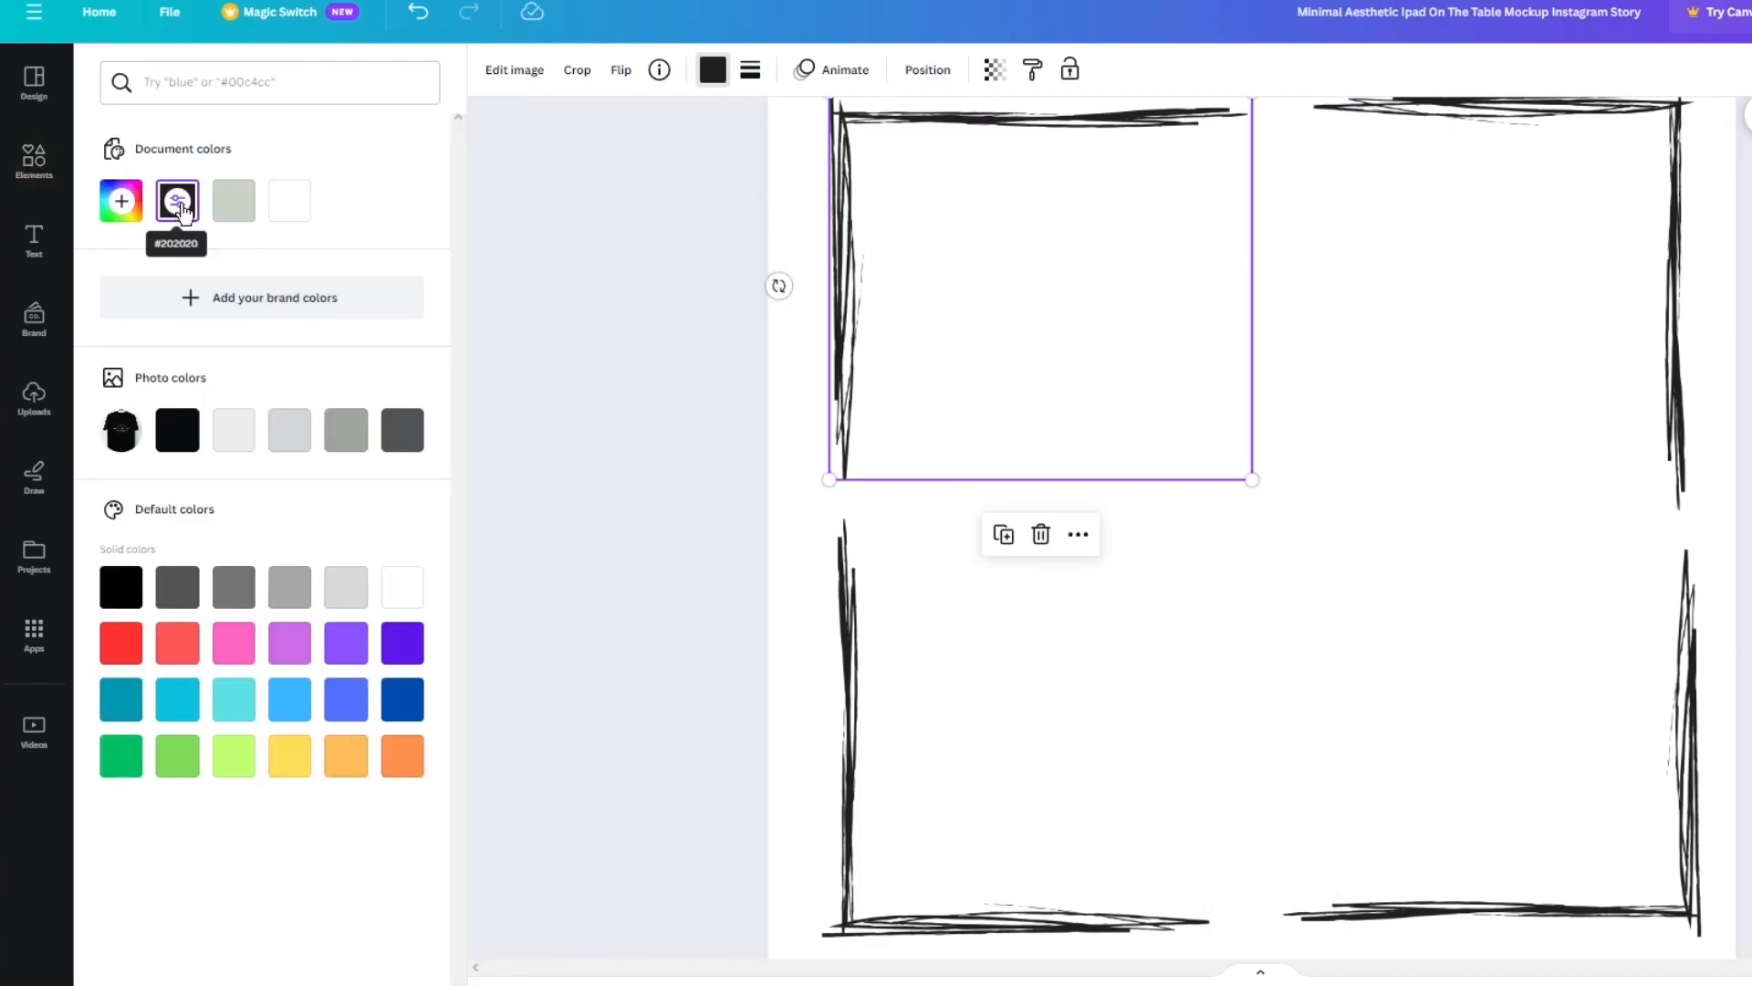
pyautogui.click(227, 218)
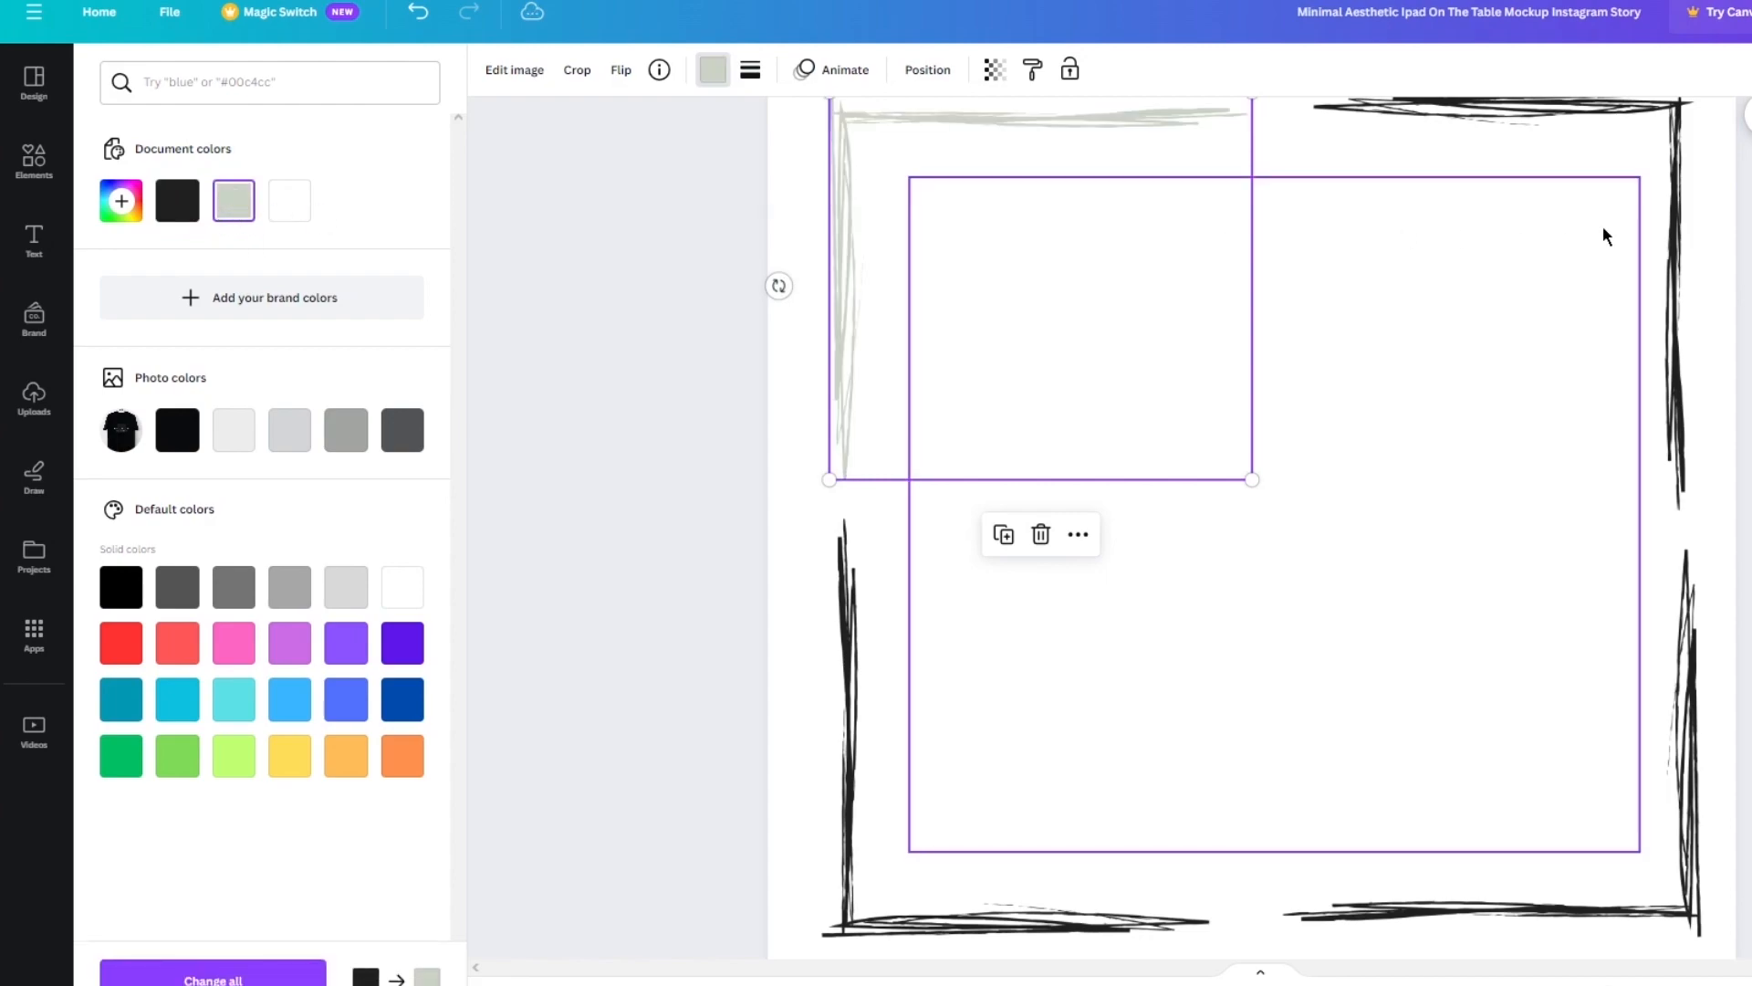
pyautogui.click(1406, 173)
pyautogui.click(245, 212)
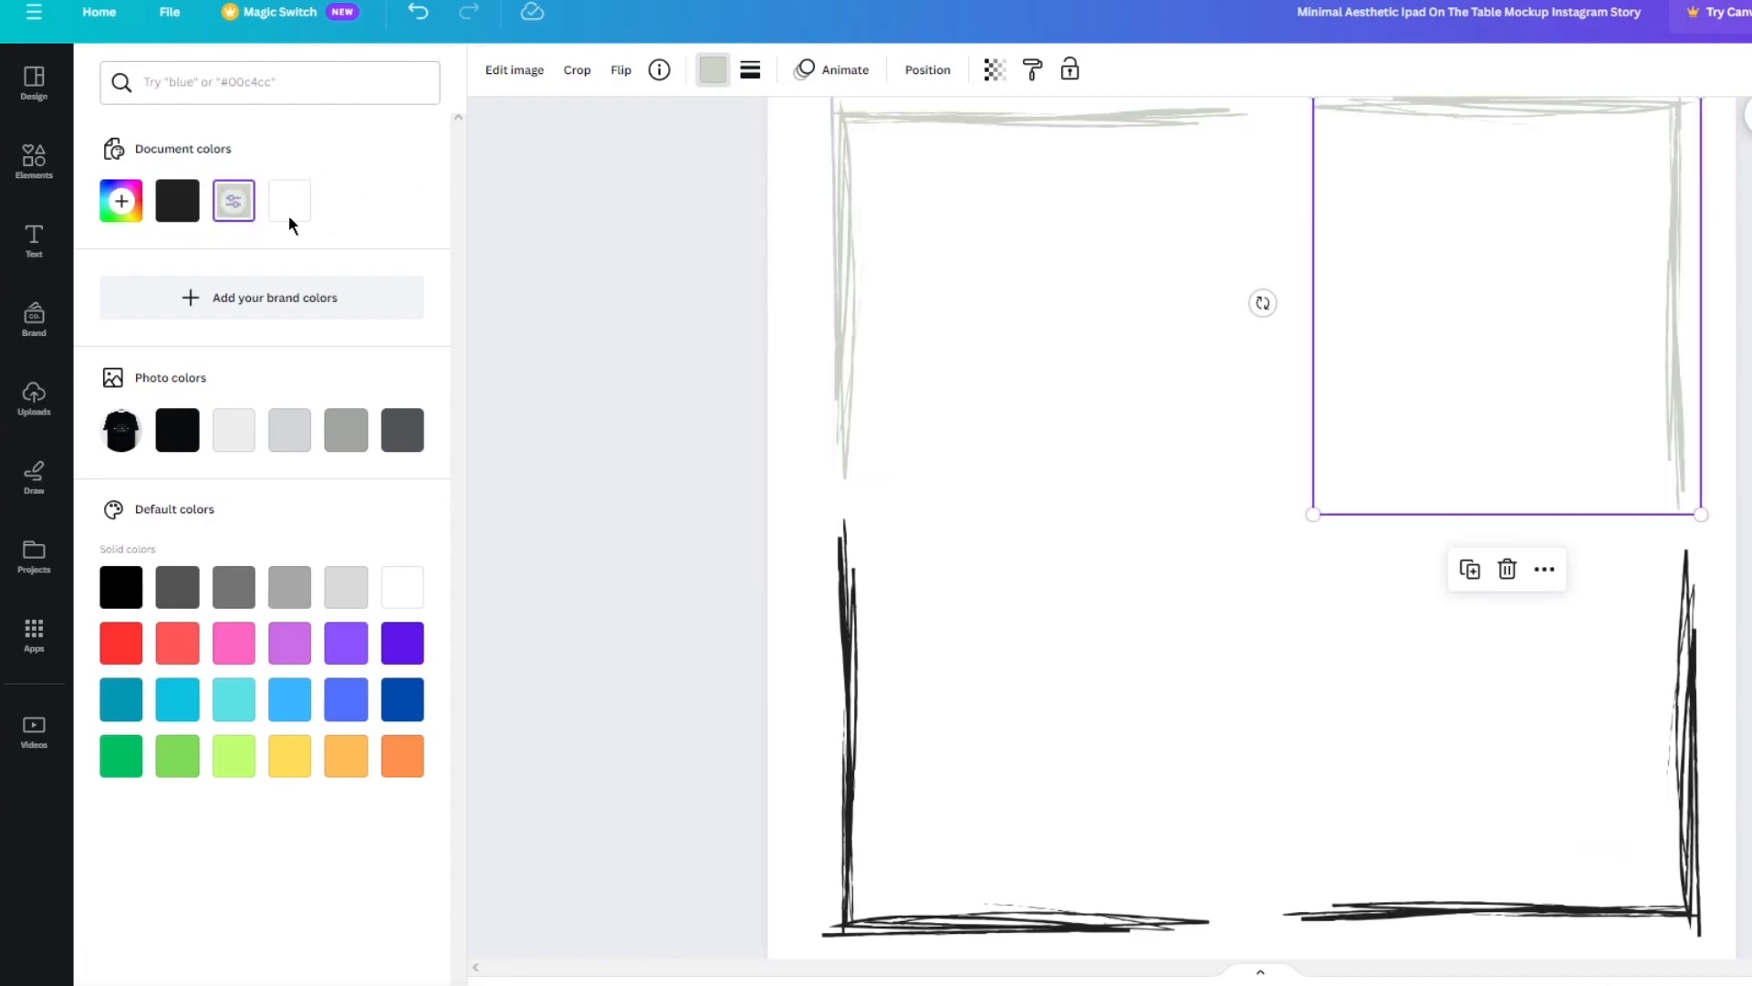
pyautogui.click(1647, 703)
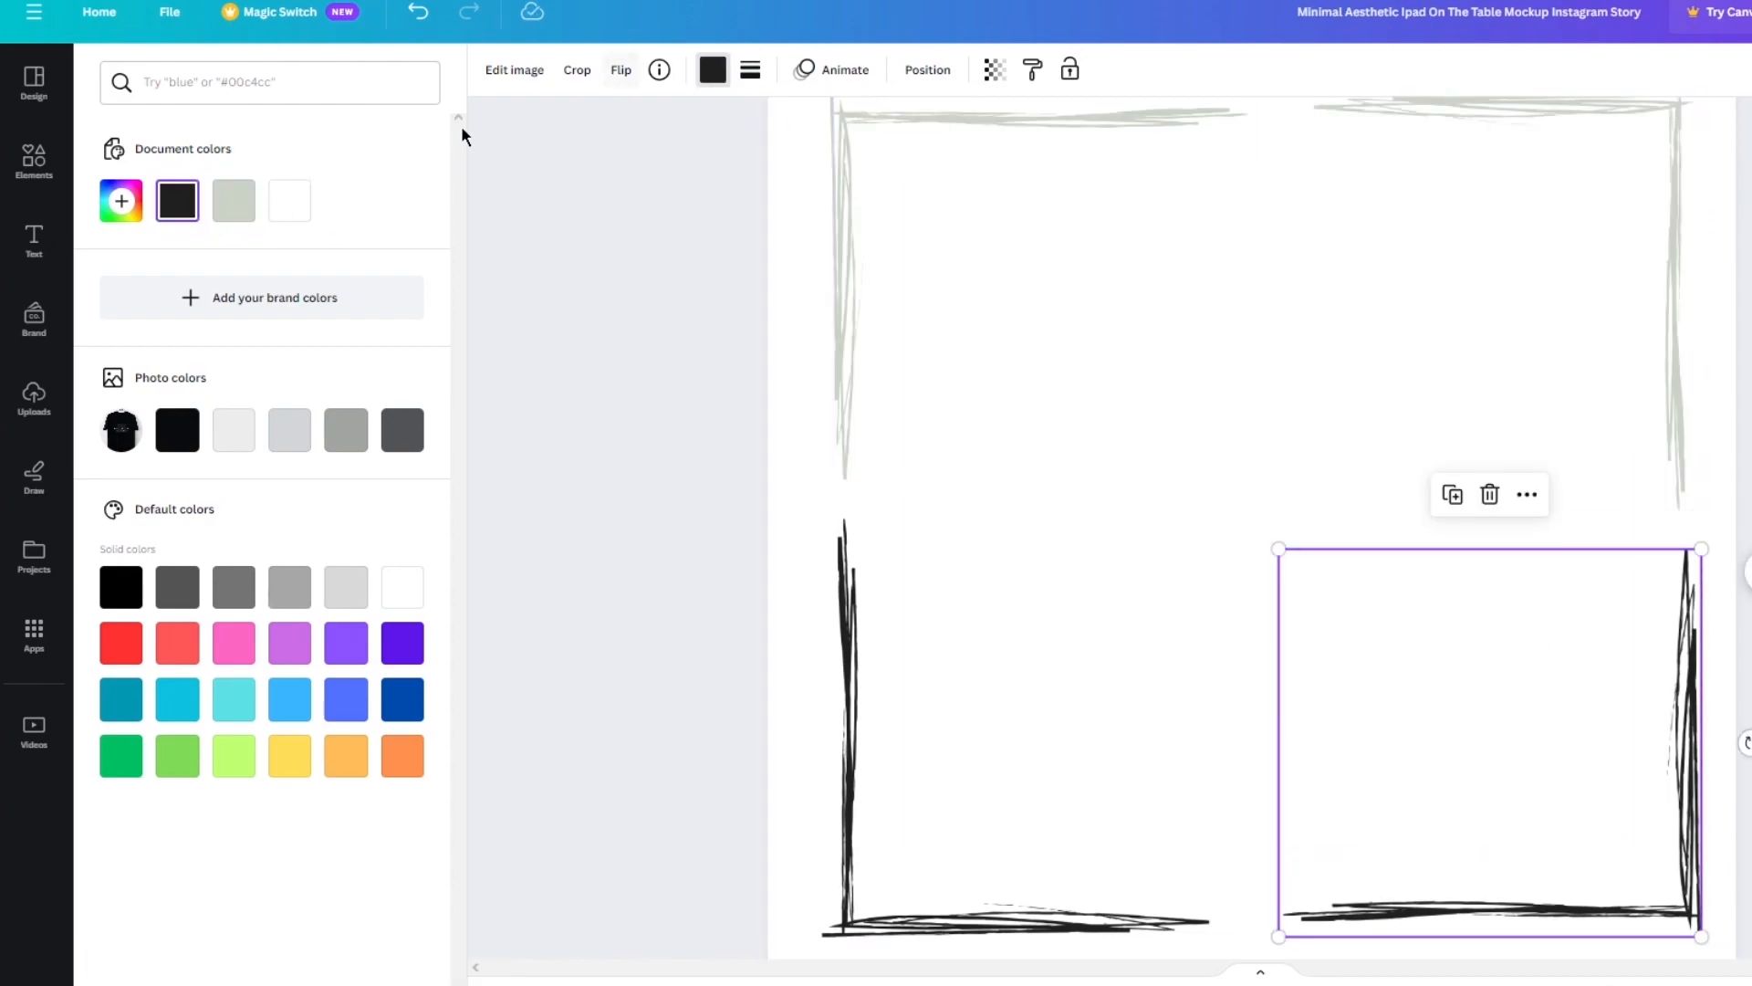
pyautogui.click(230, 203)
pyautogui.click(852, 717)
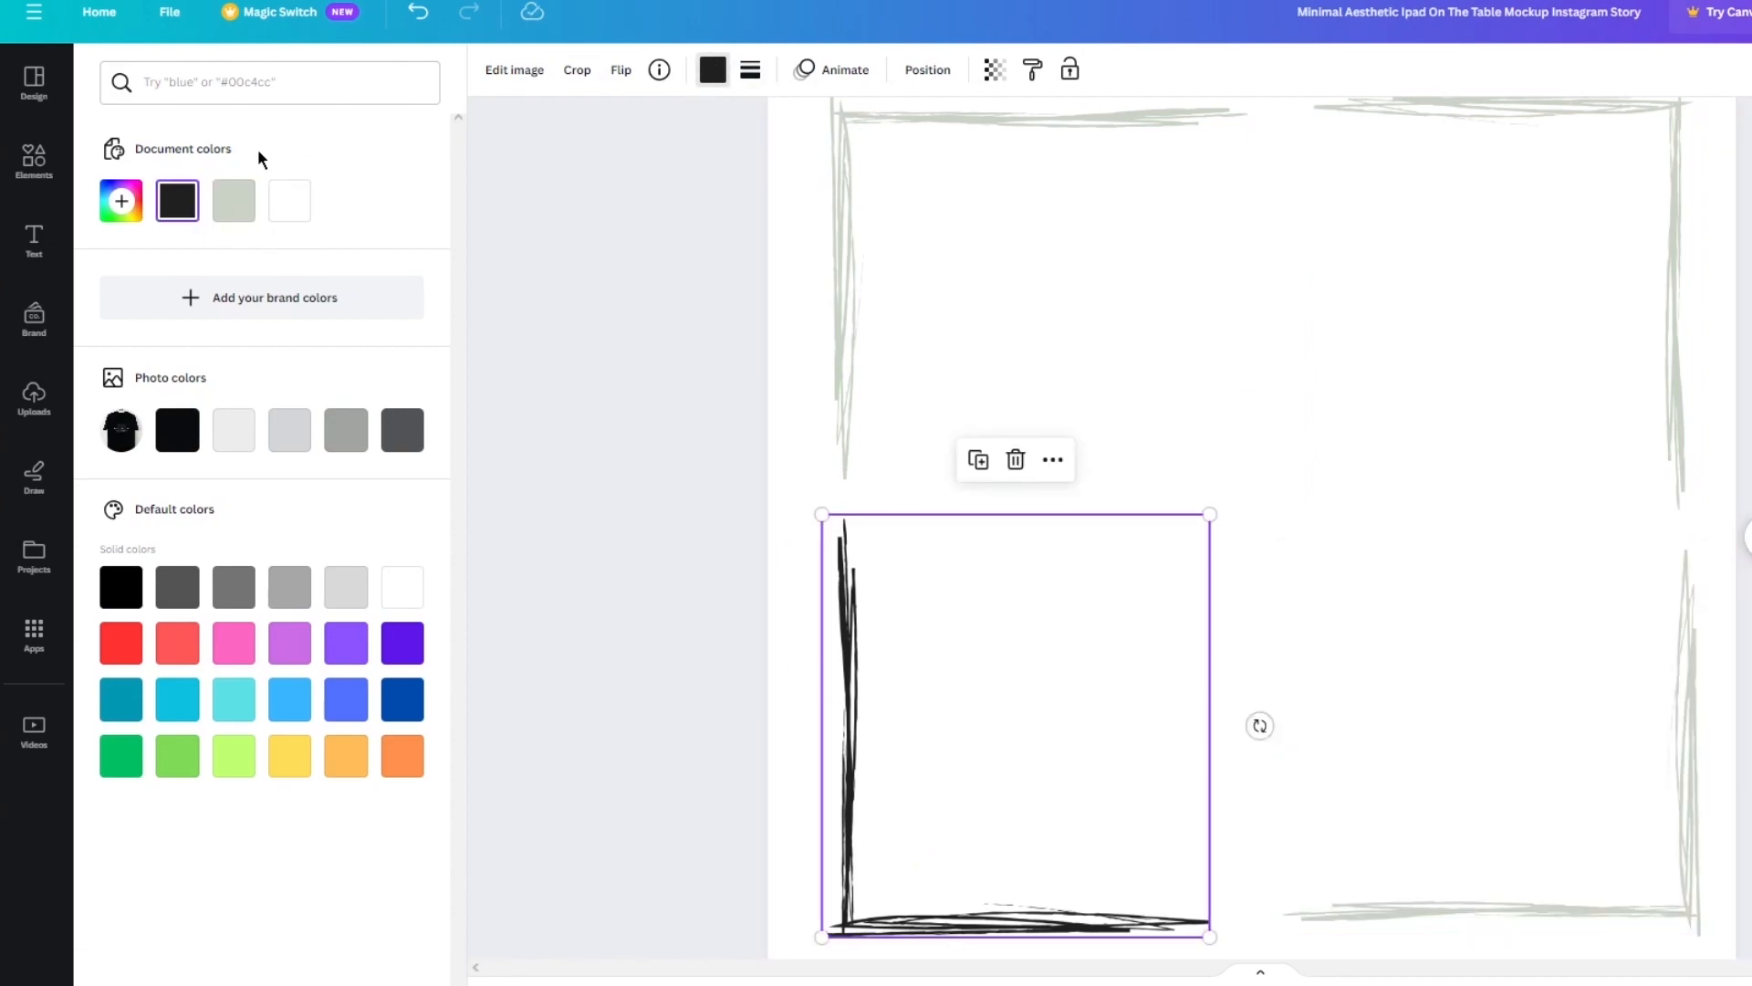
pyautogui.click(222, 210)
# Recolor the three-star sparkle graphic inside the frame with a custom pale pink
pyautogui.click(1239, 367)
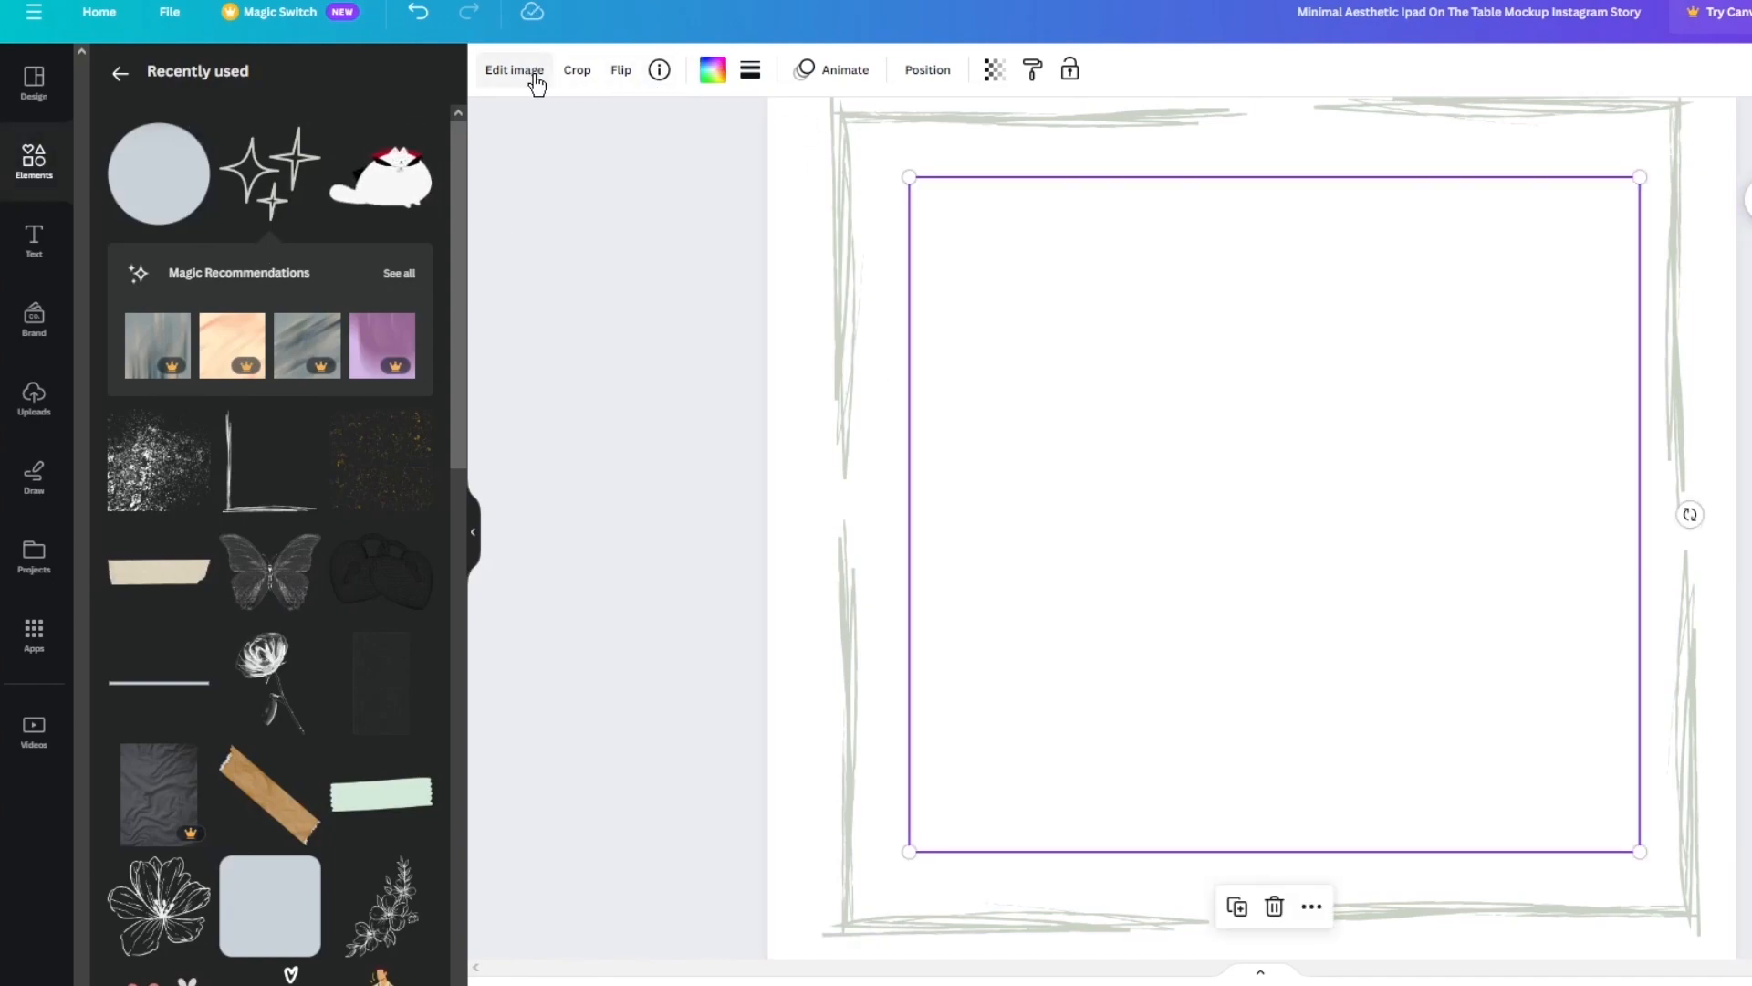
pyautogui.click(713, 73)
pyautogui.click(118, 203)
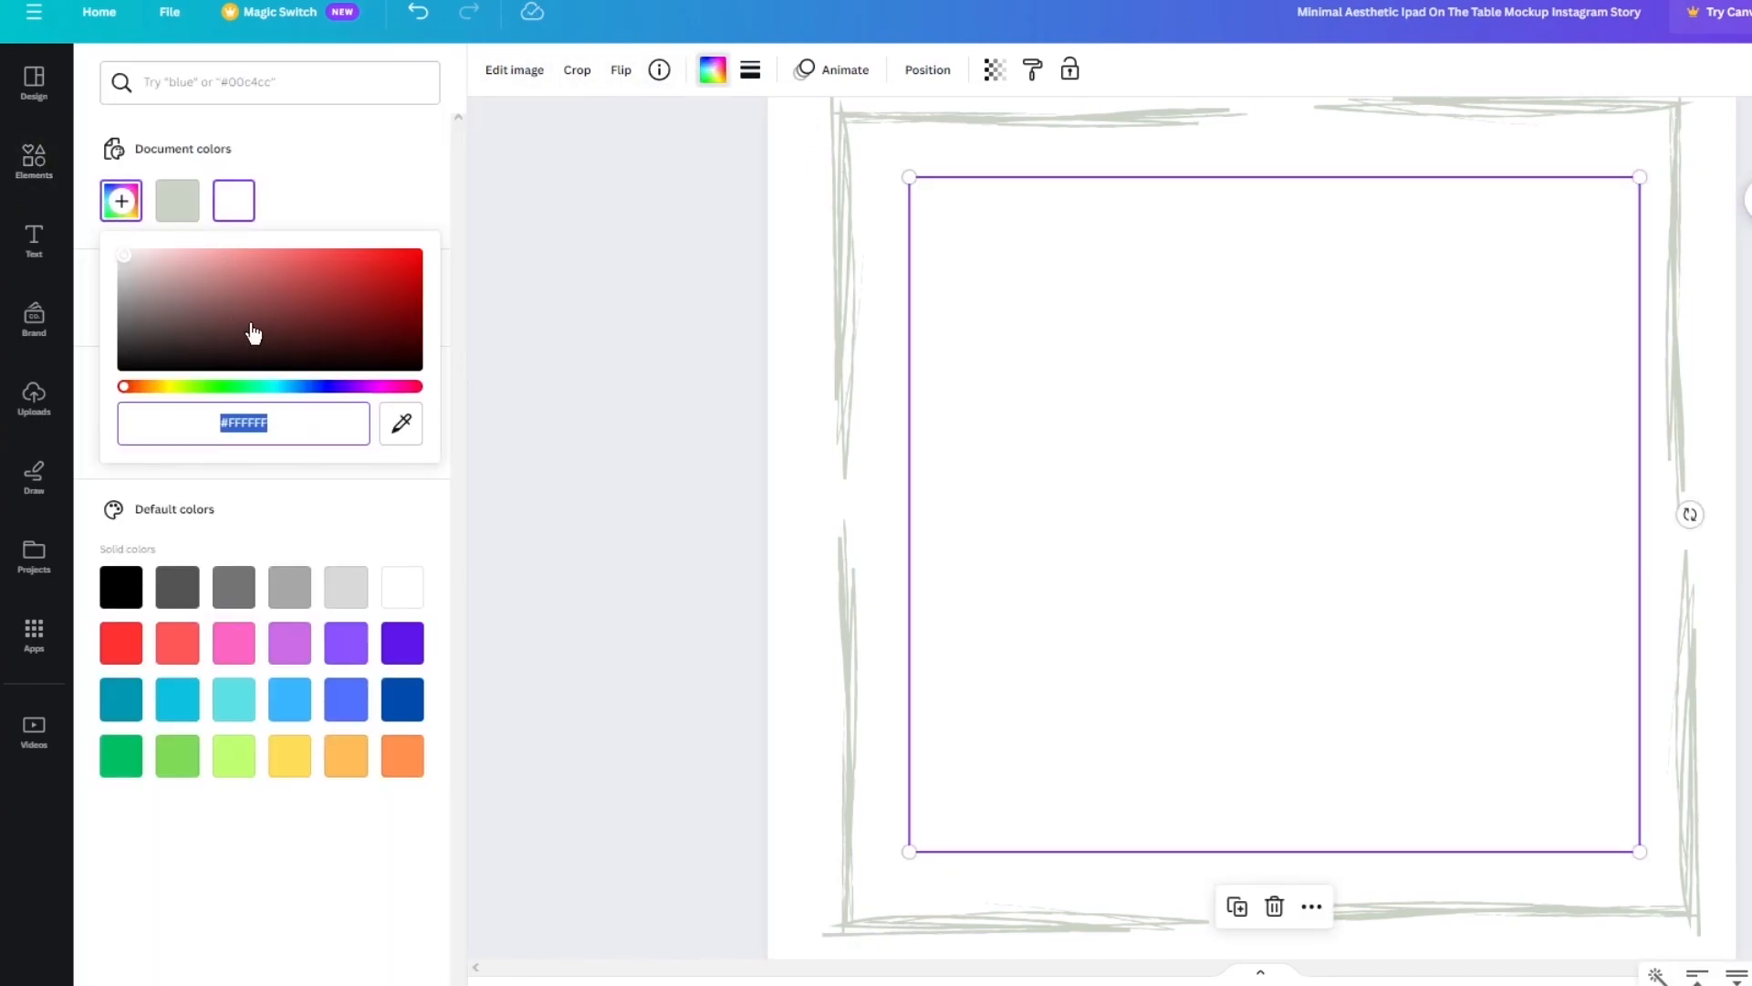
pyautogui.click(139, 255)
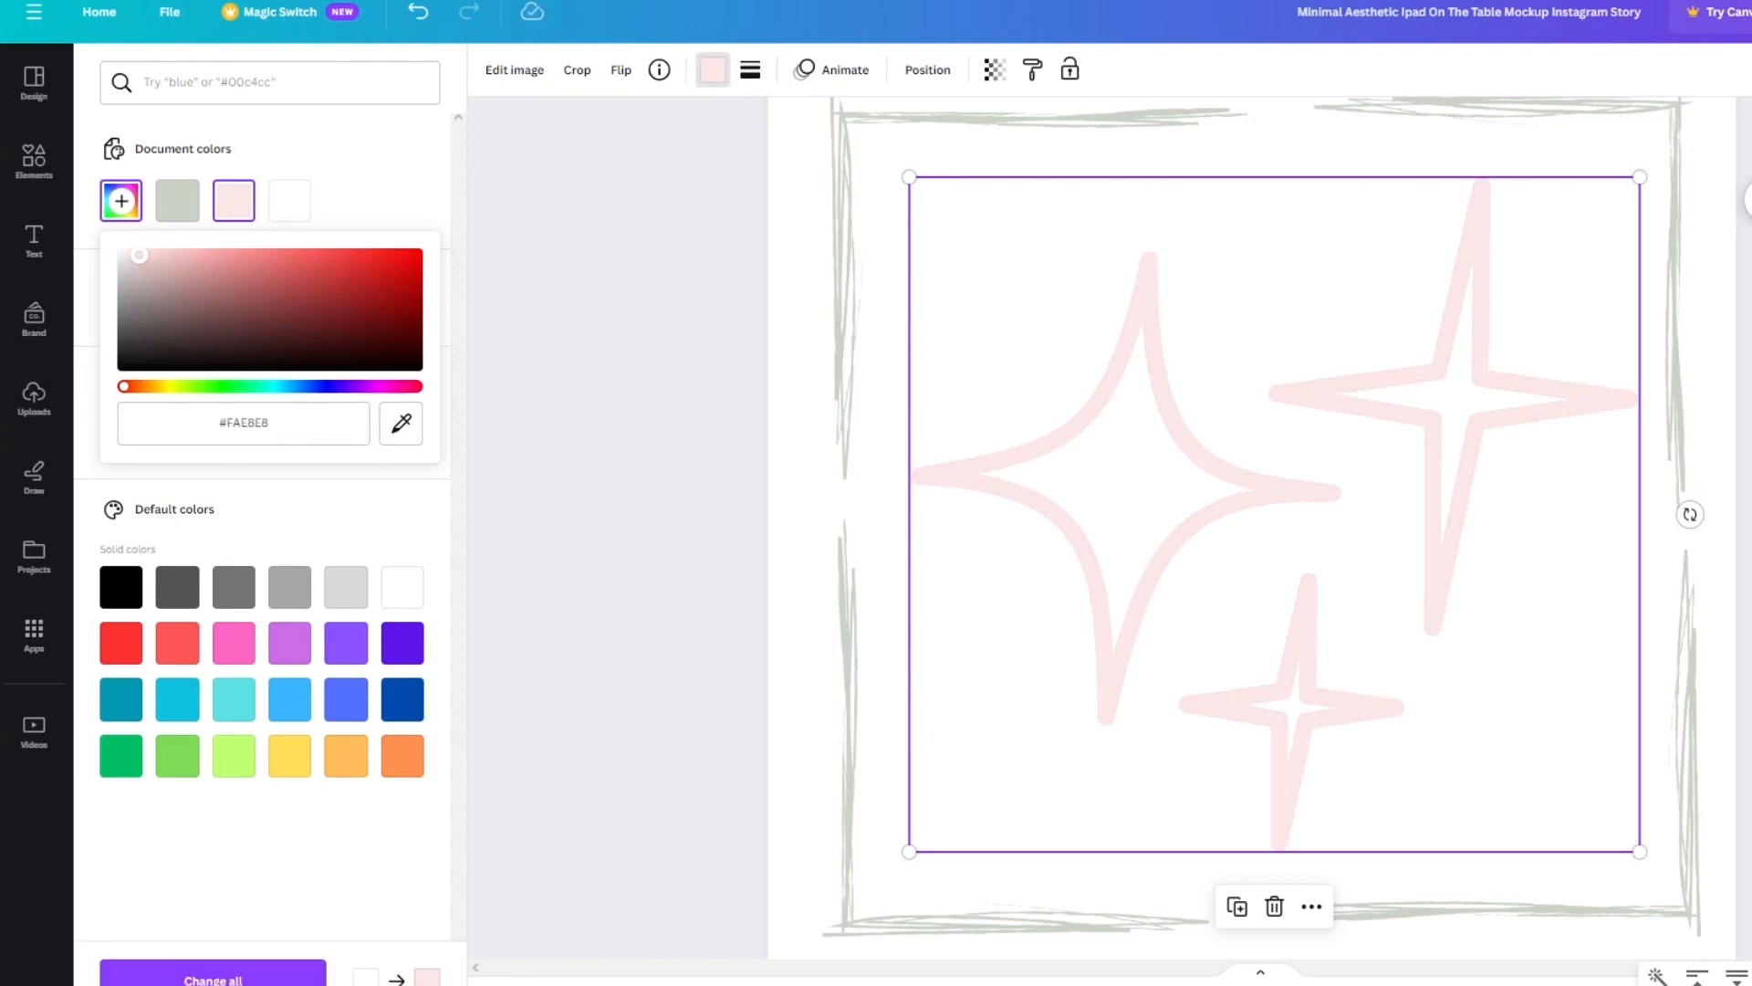
pyautogui.click(565, 340)
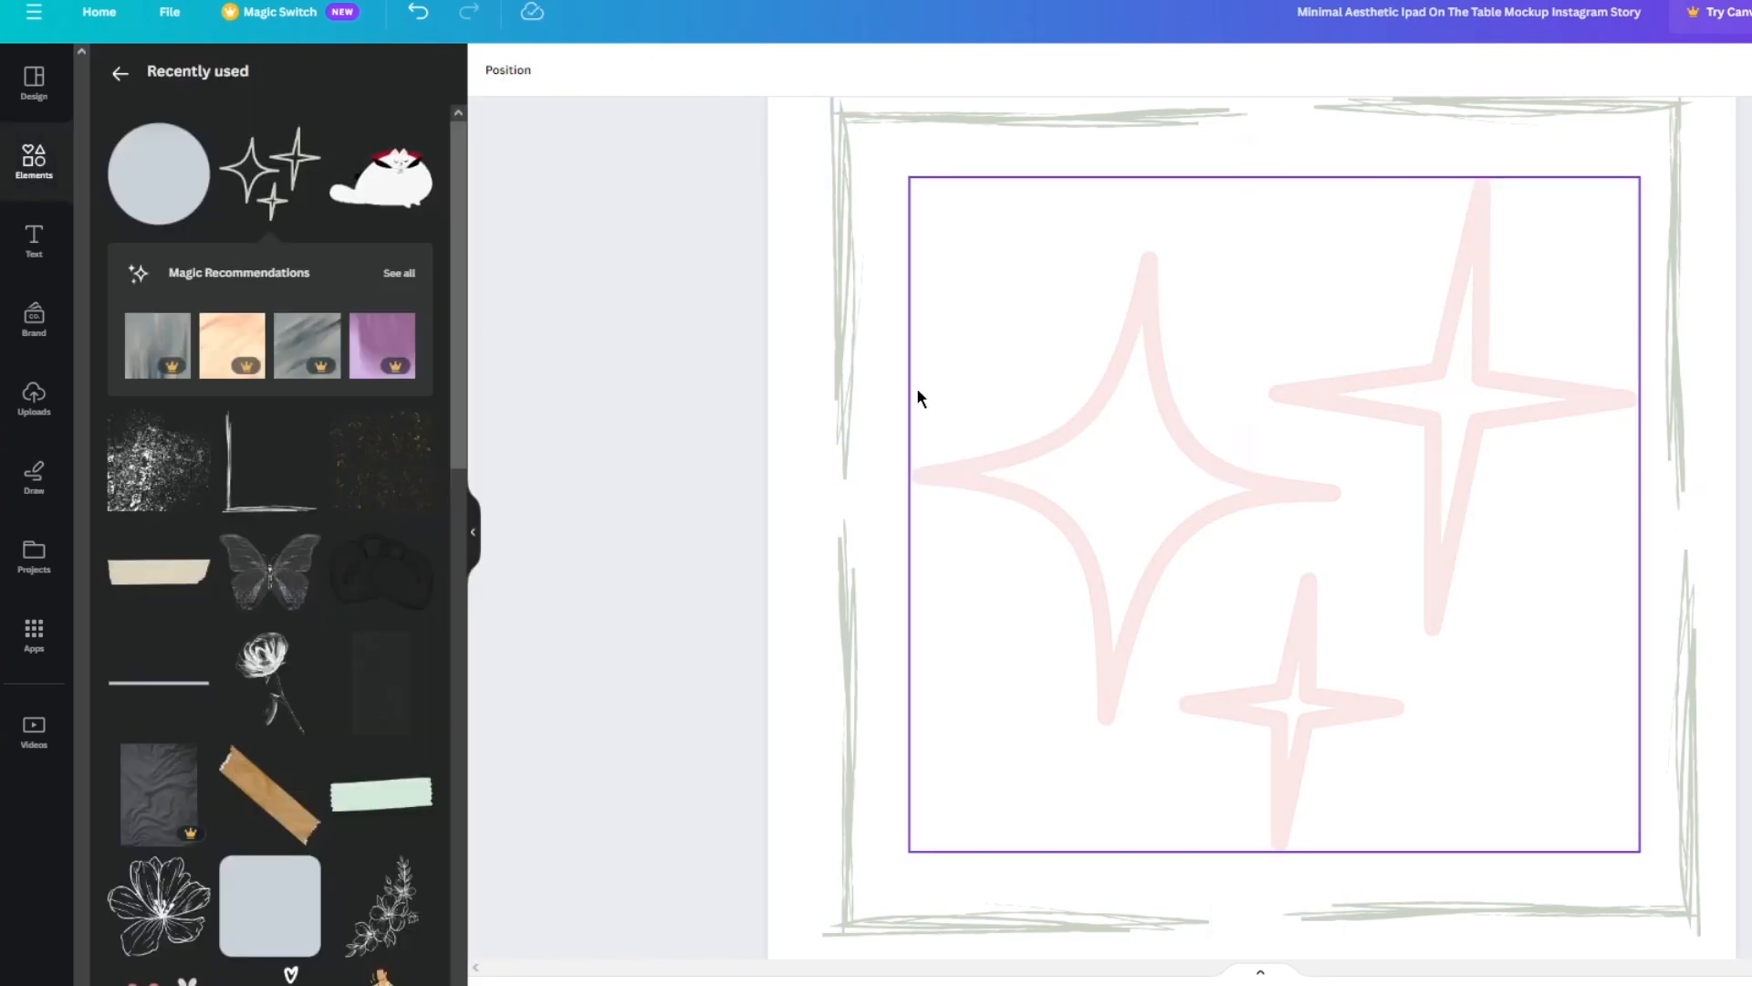
# Download all pages of the design as PNG
pyautogui.click(1750, 13)
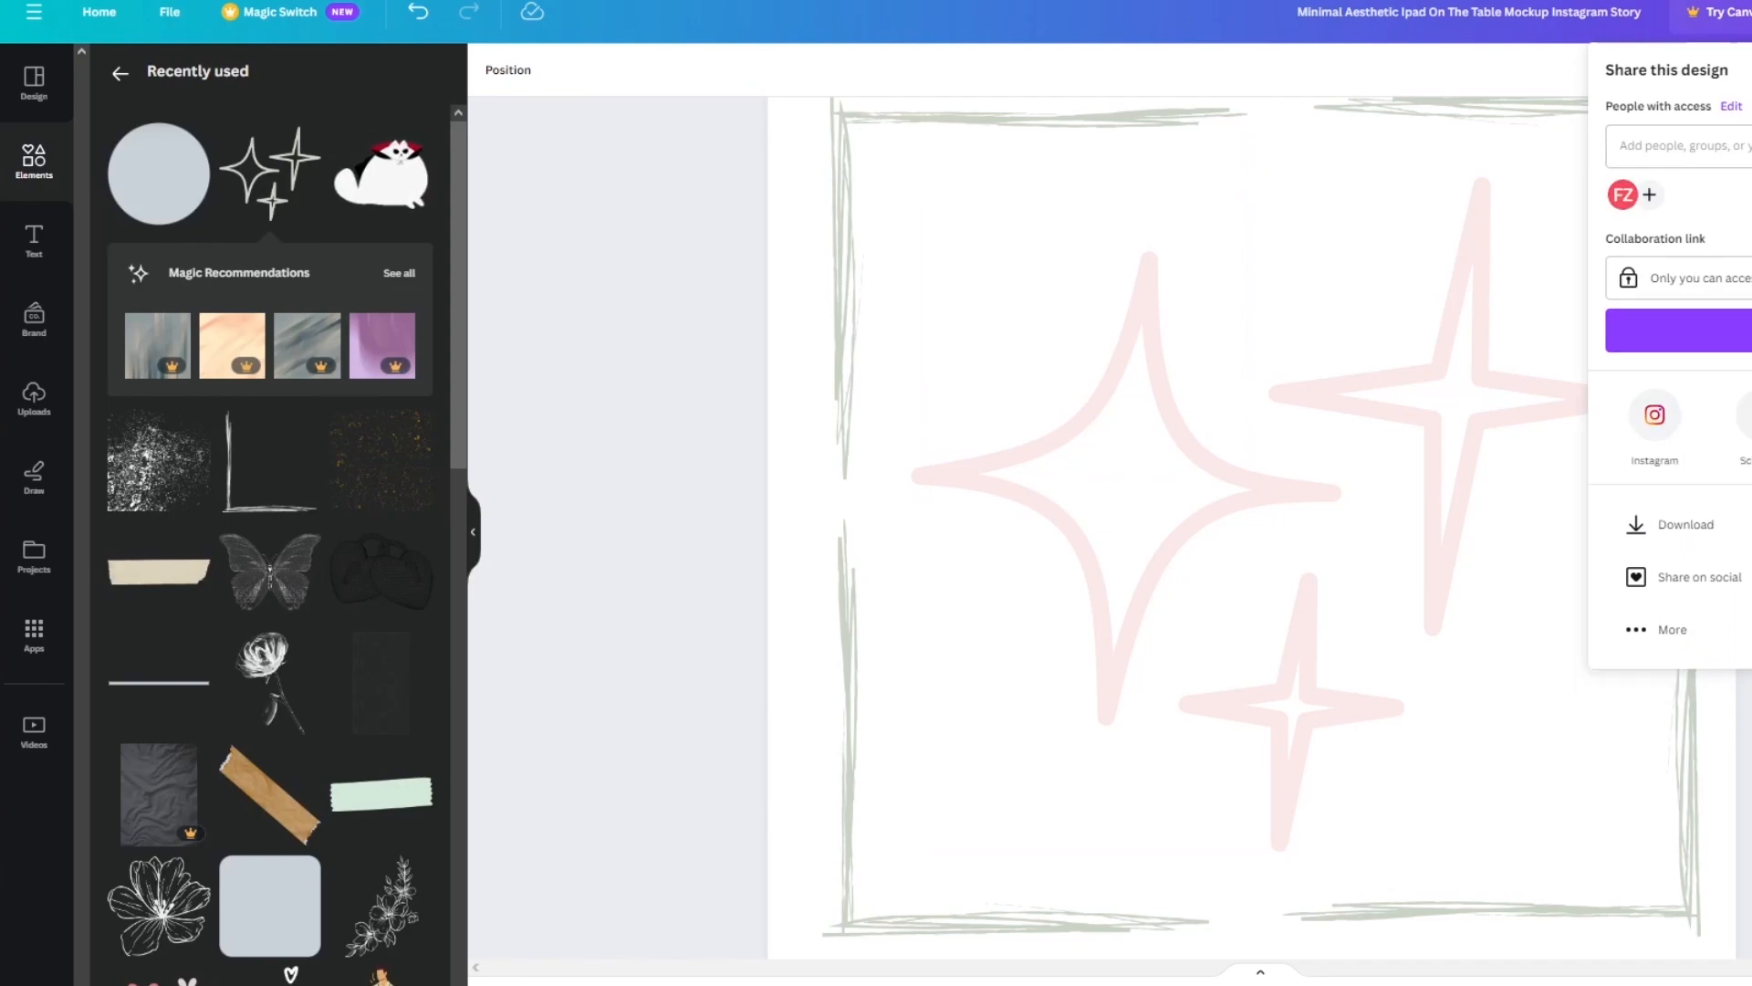
pyautogui.click(1687, 524)
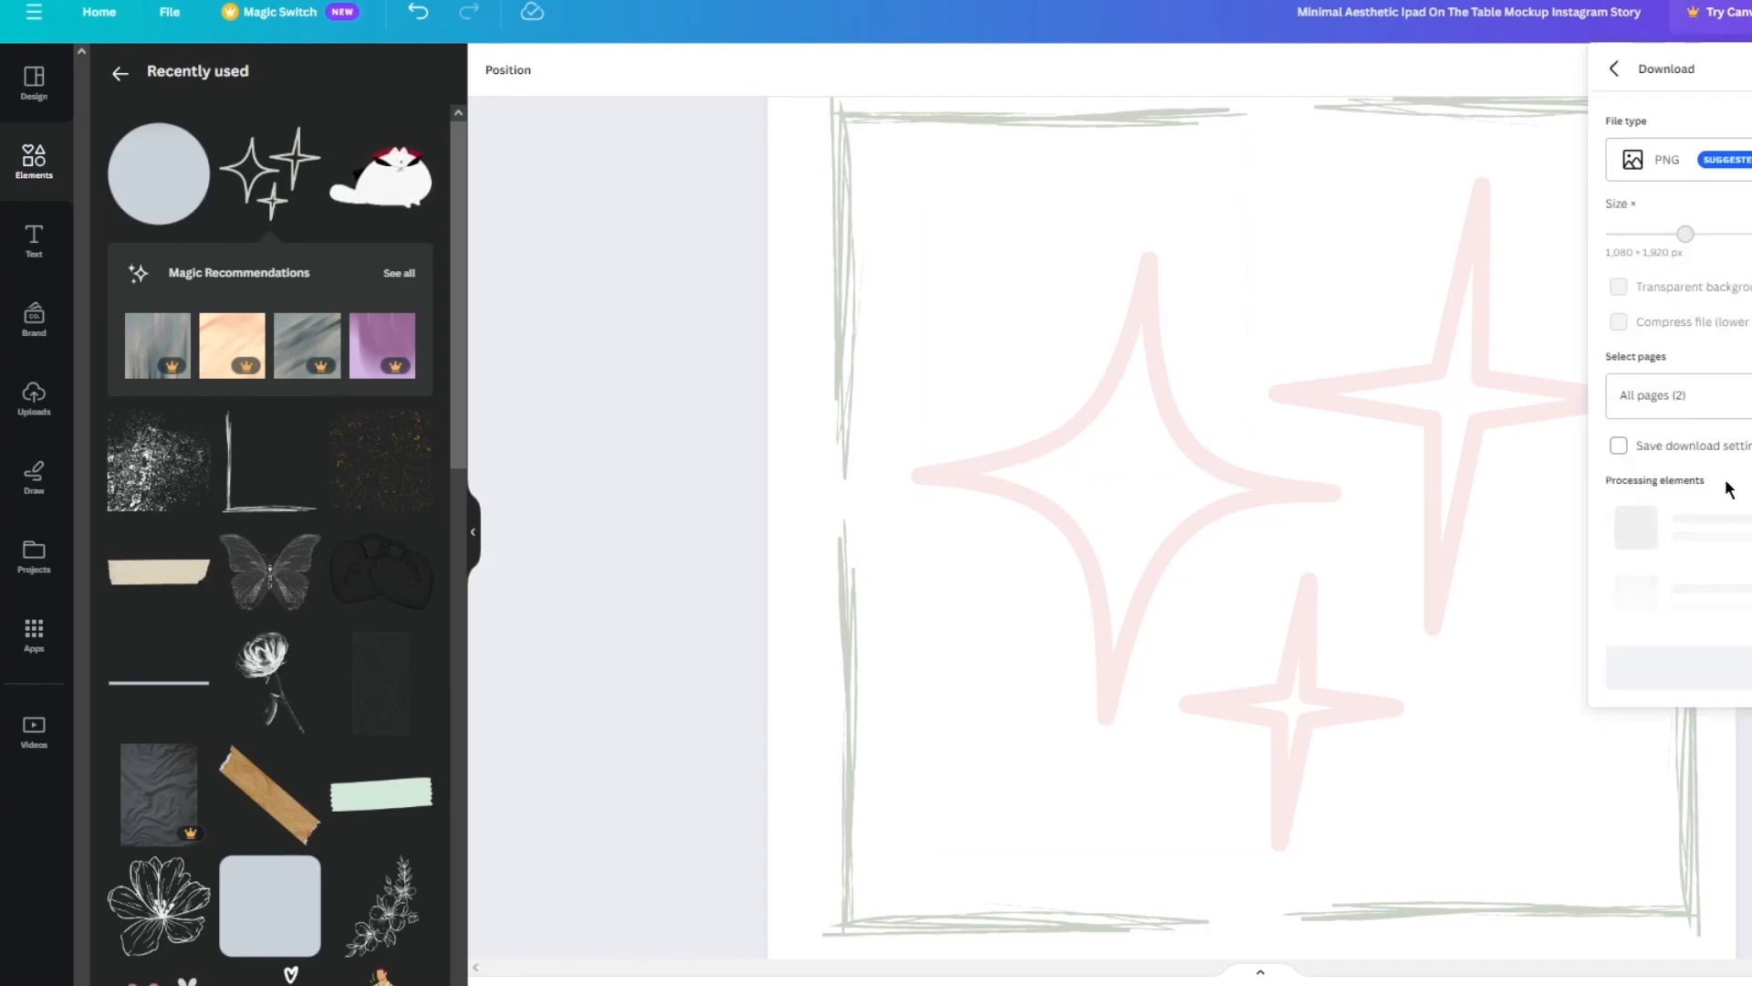
pyautogui.click(1731, 513)
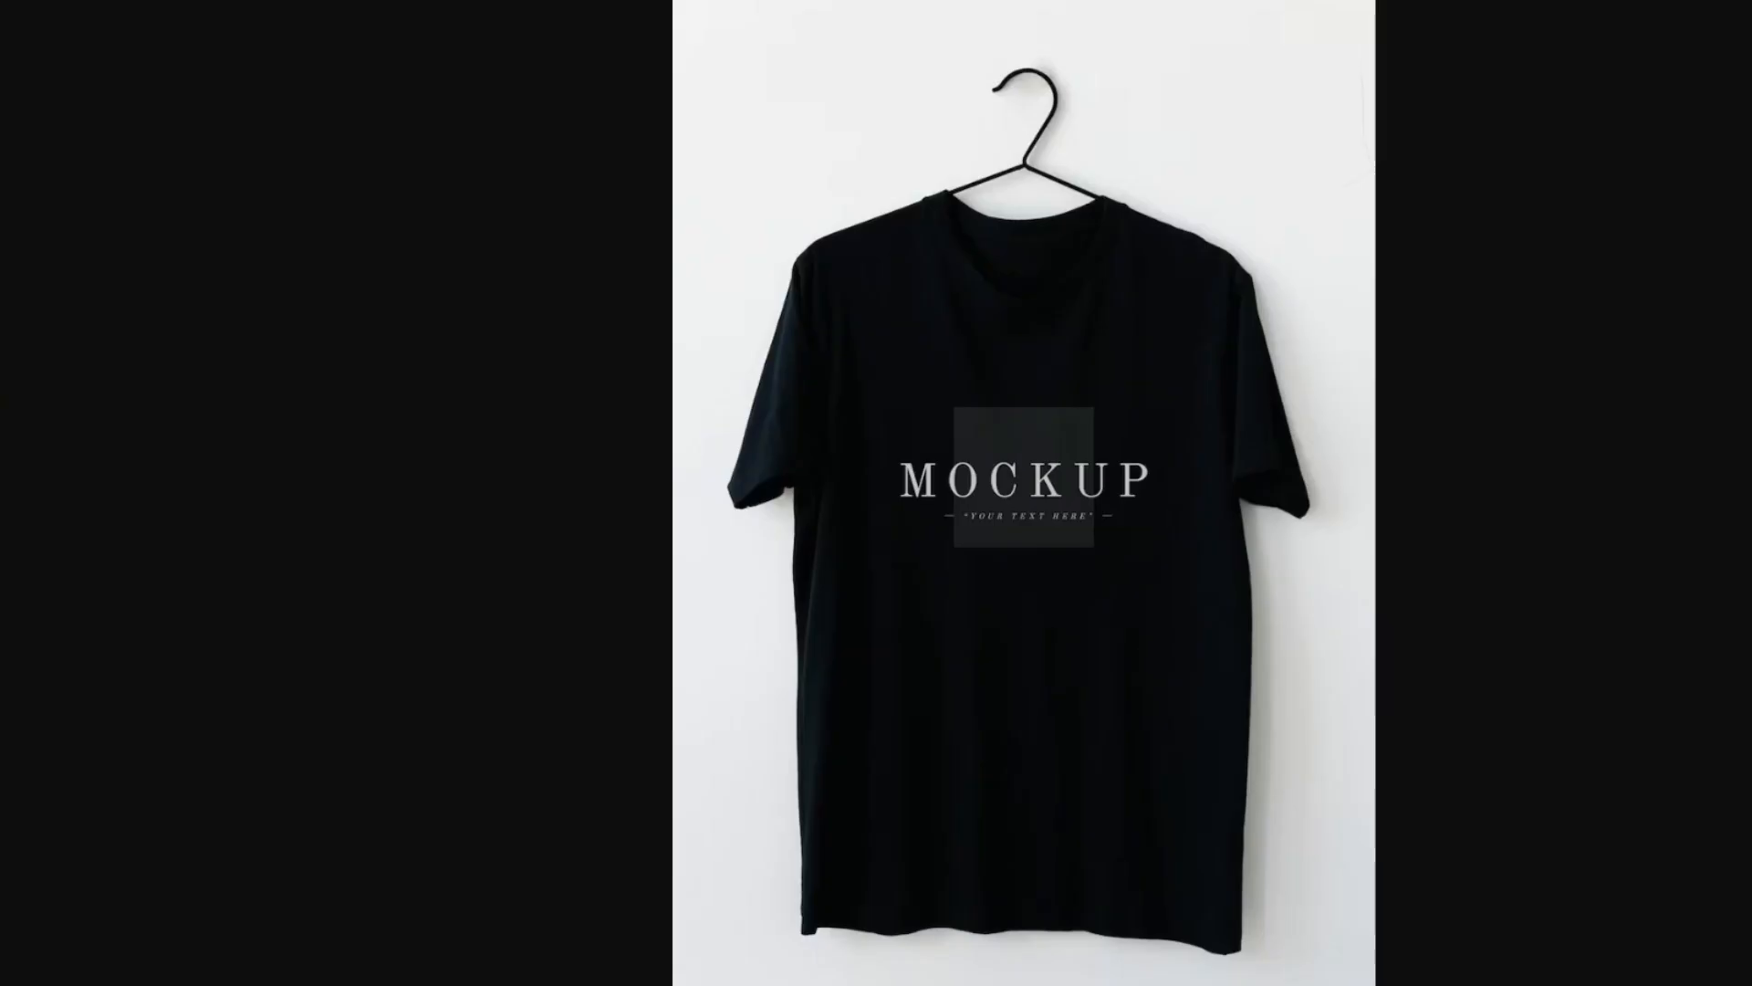
# Open the remove.bg website in the browser
pyautogui.click(822, 4)
pyautogui.write('remove.bg')
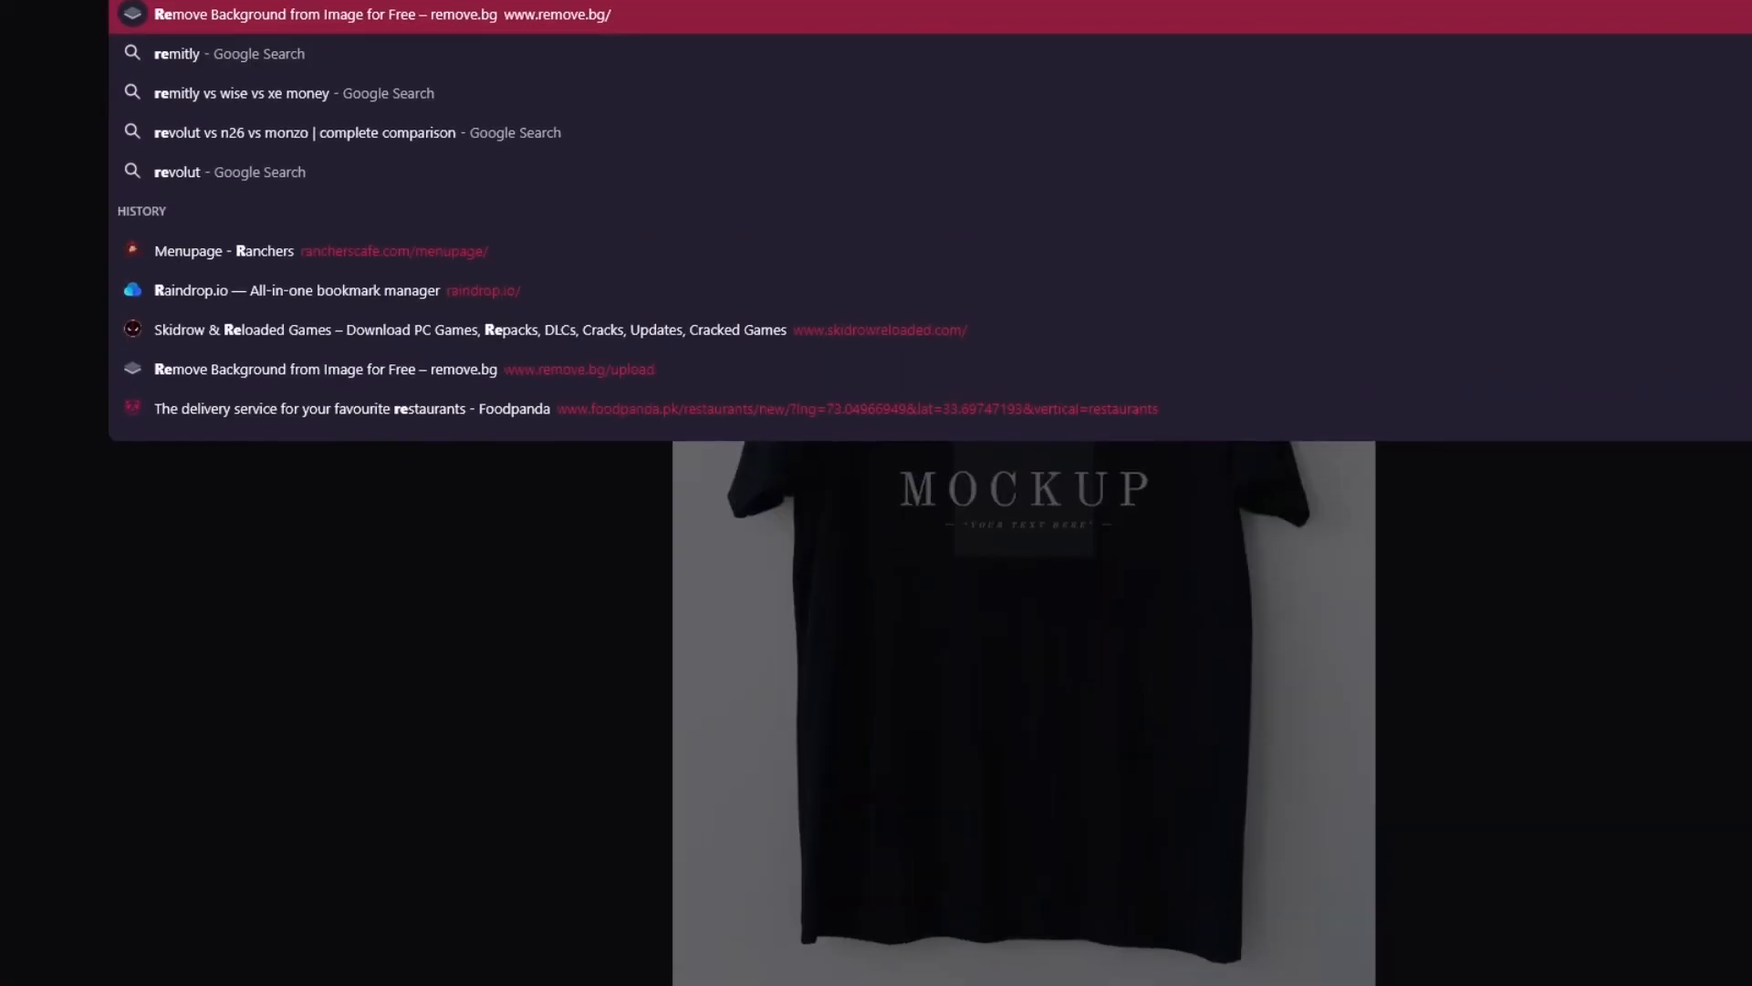
pyautogui.press('Return')
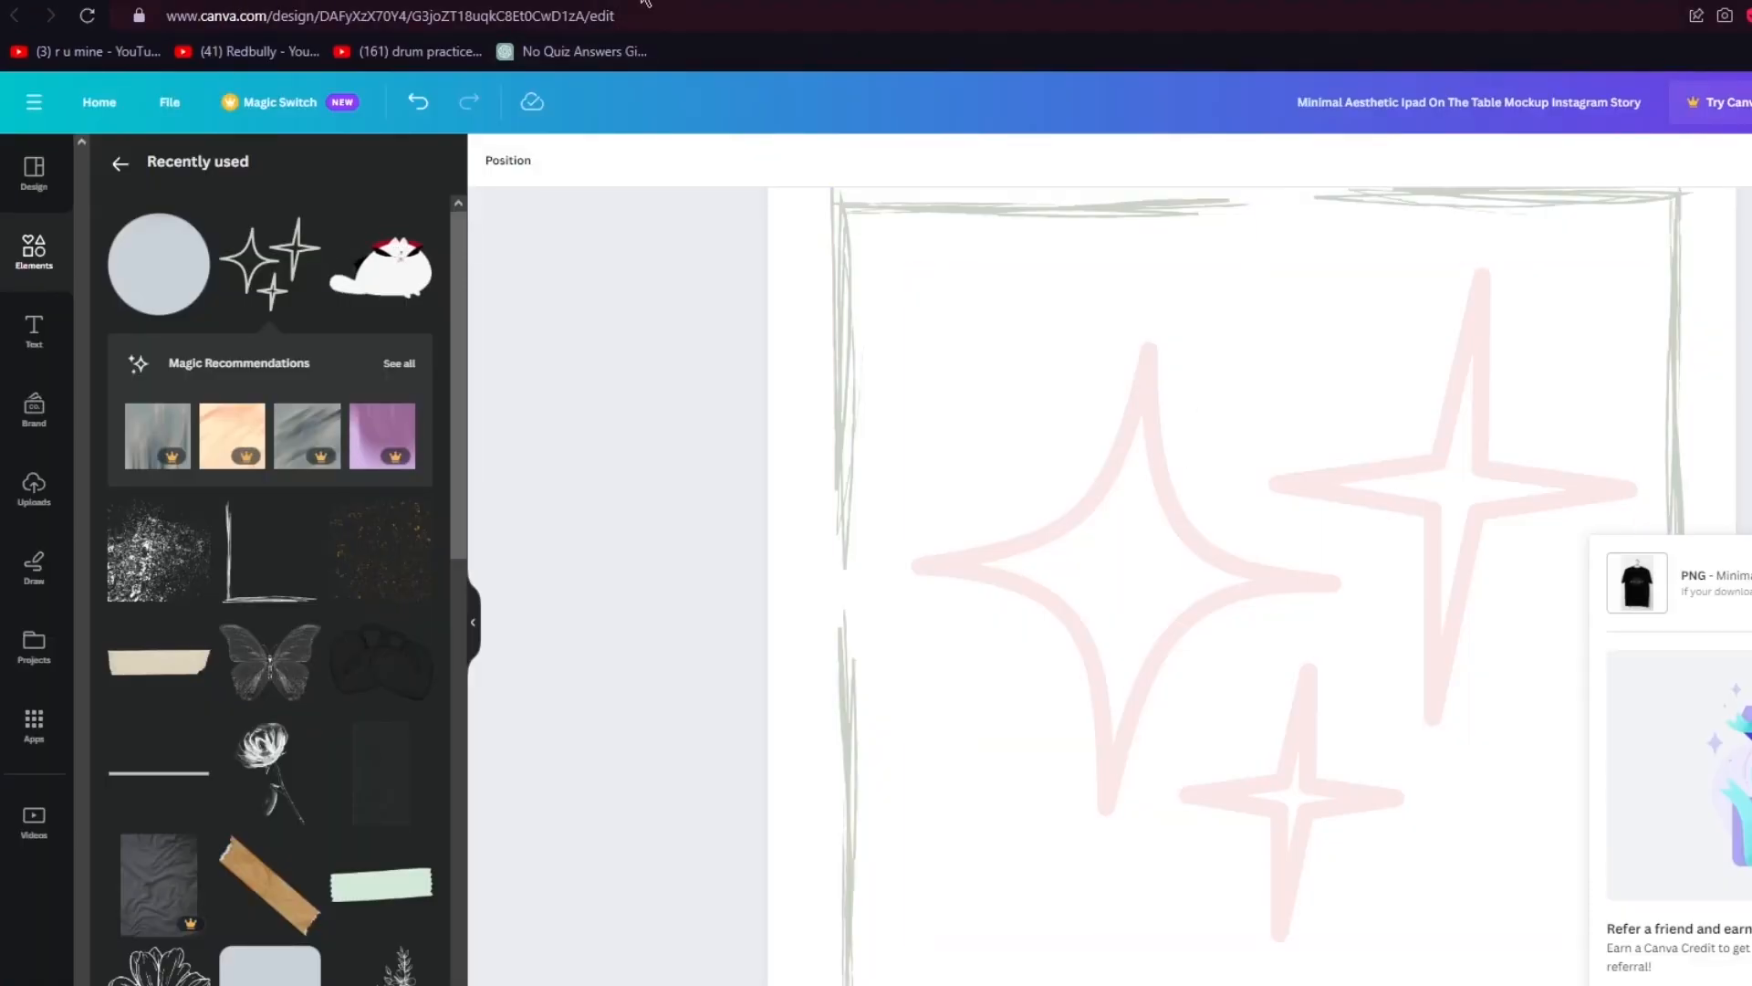
pyautogui.scroll(5, 1071, 414)
pyautogui.scroll(3, 1269, 509)
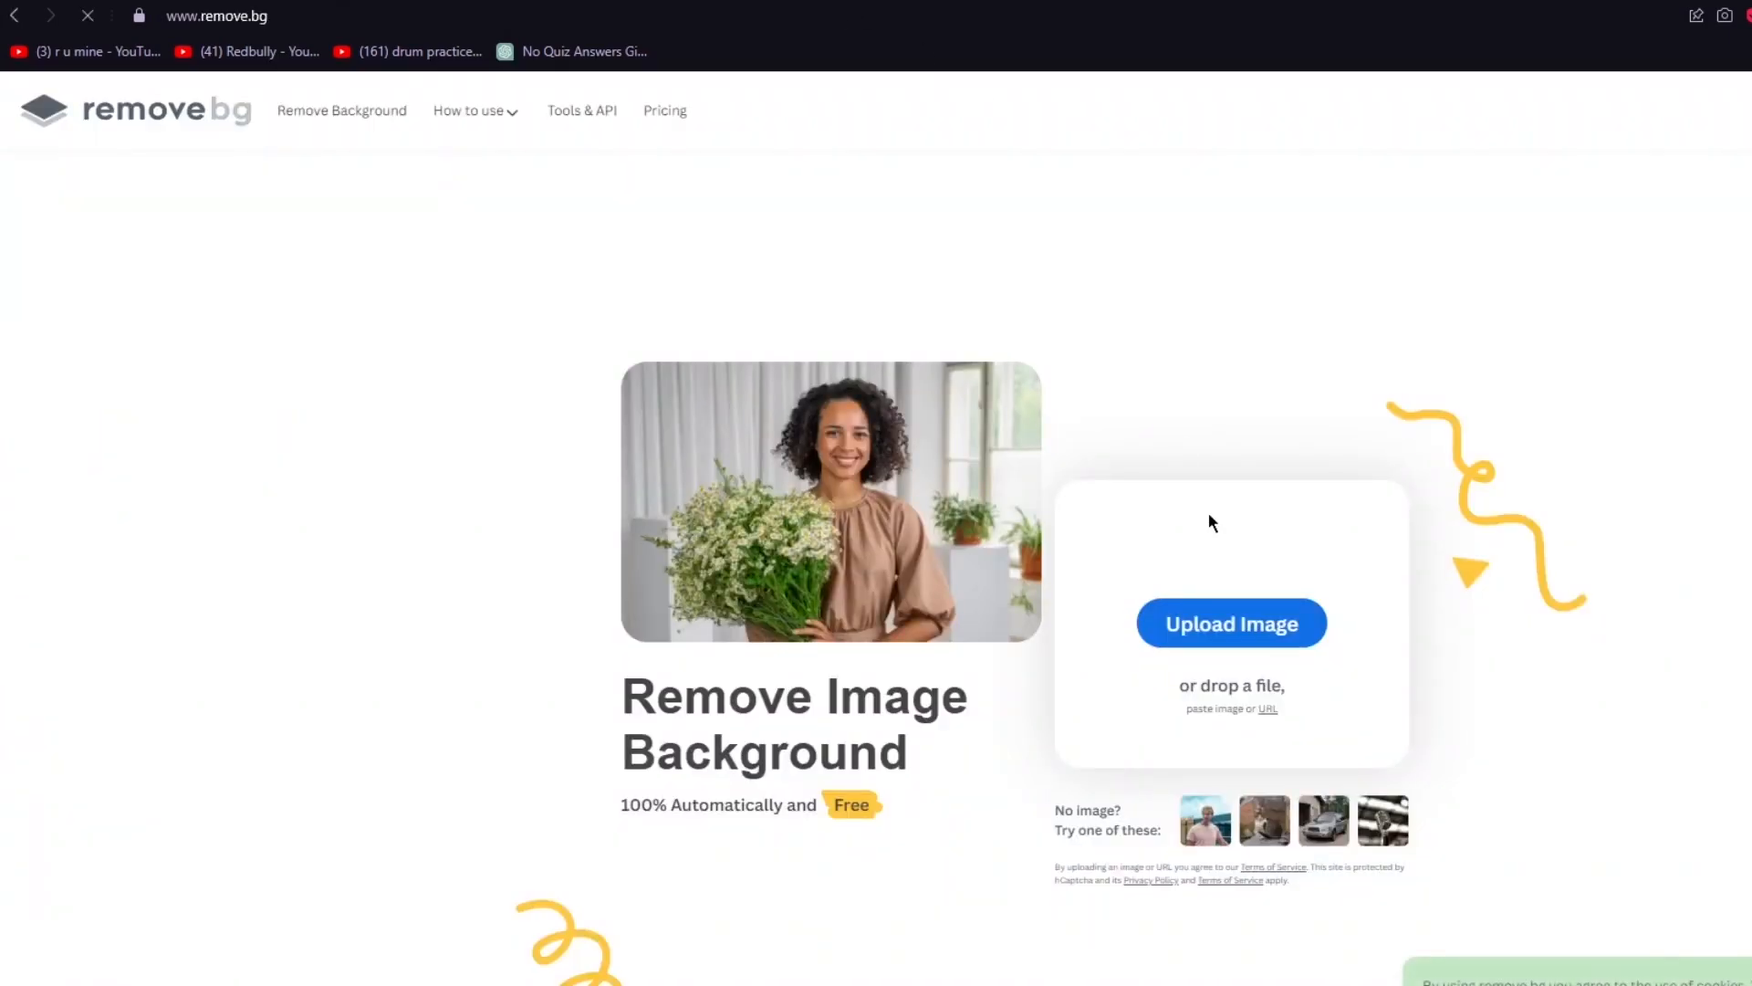
# Open the downloaded design archive and upload its PNG file 2, the framed star print, to remove.bg
pyautogui.click(1257, 636)
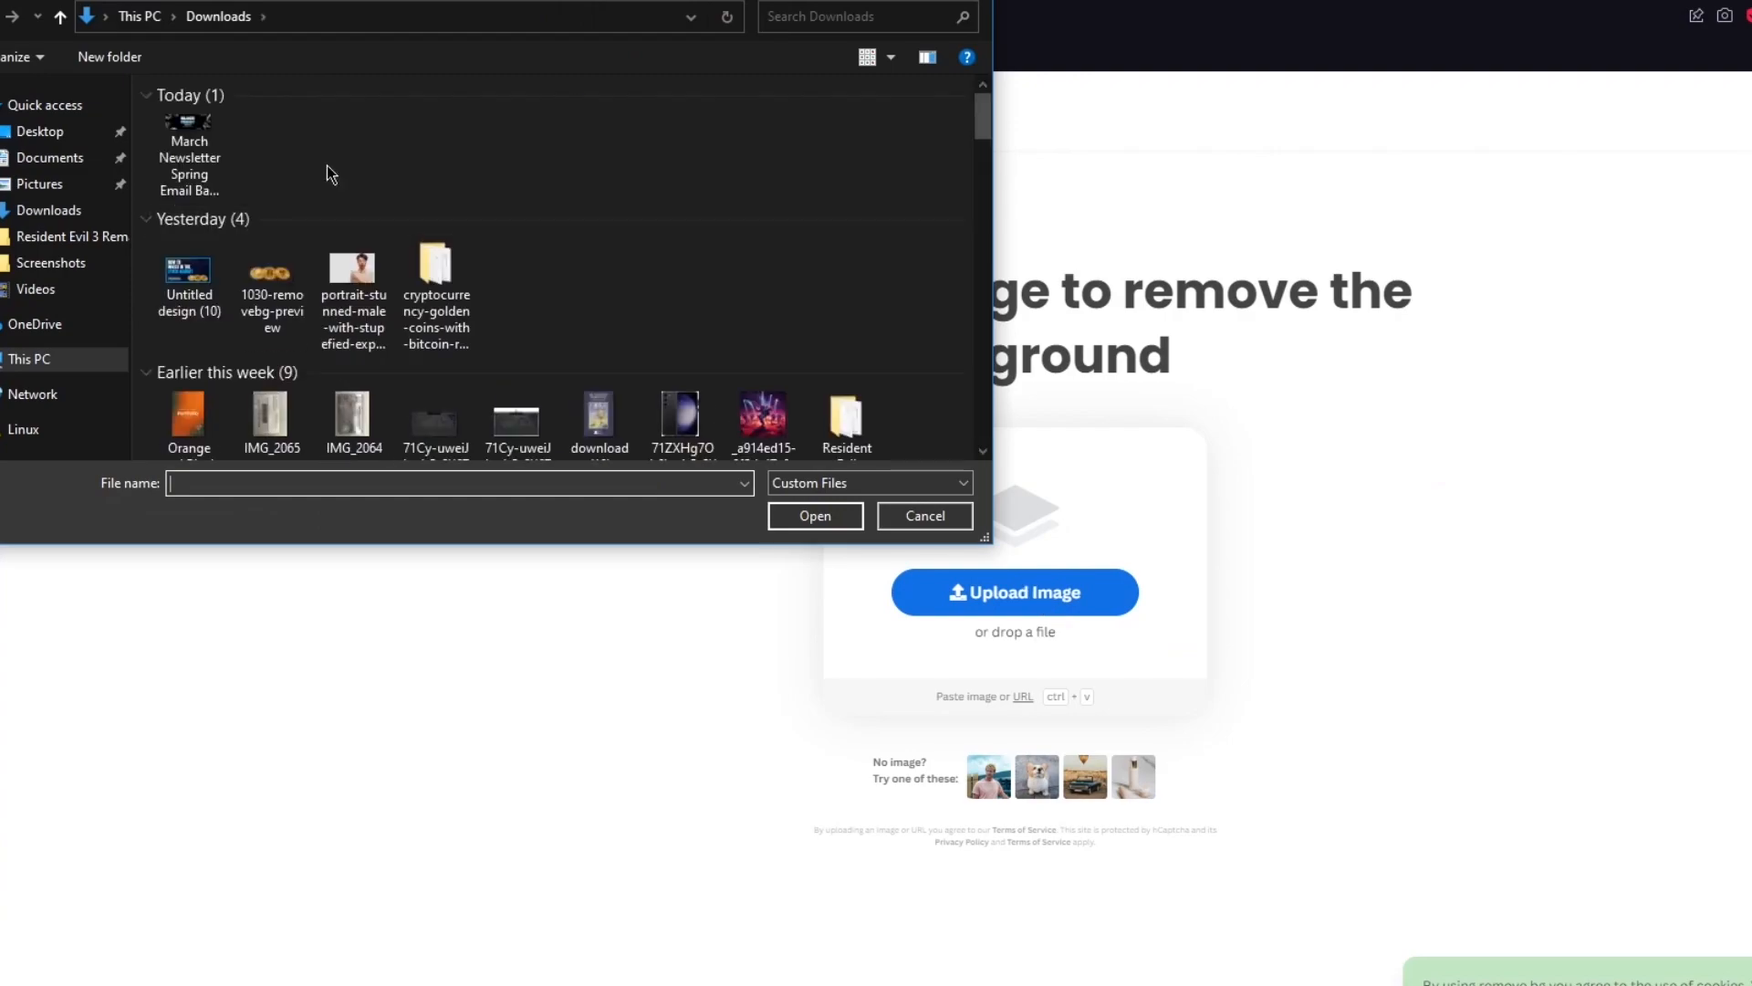
pyautogui.click(895, 516)
pyautogui.hotkey('ctrl', 'j')
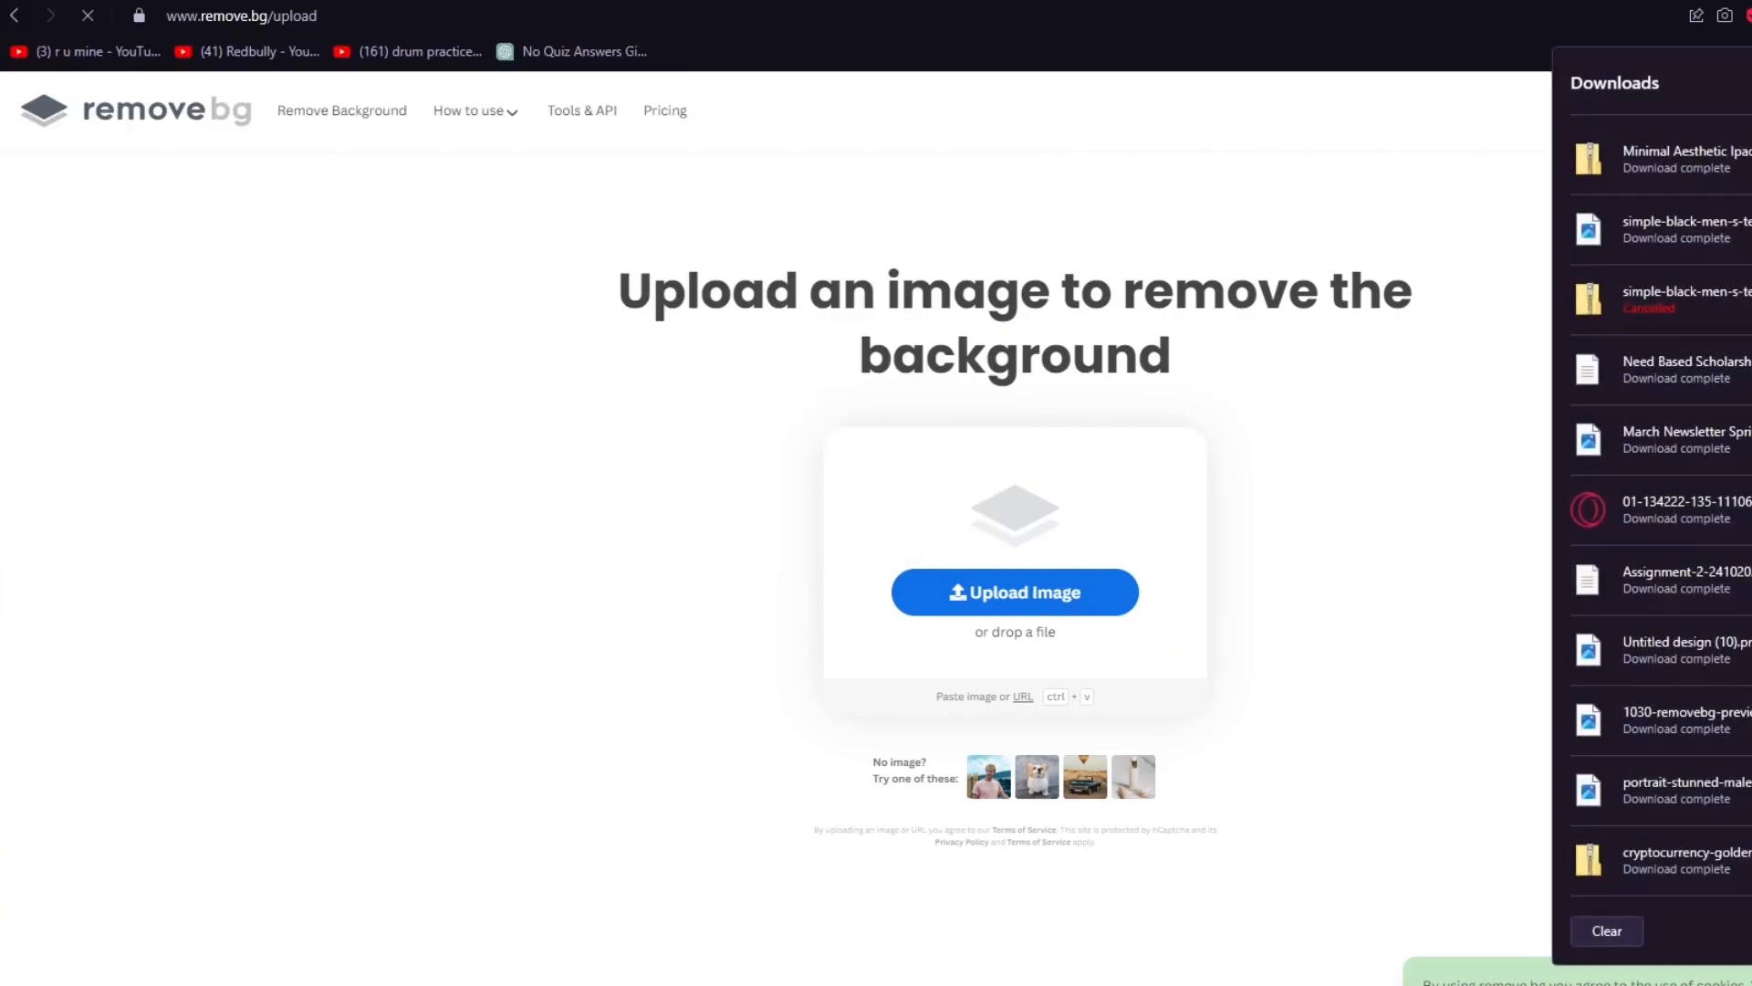
pyautogui.click(1680, 159)
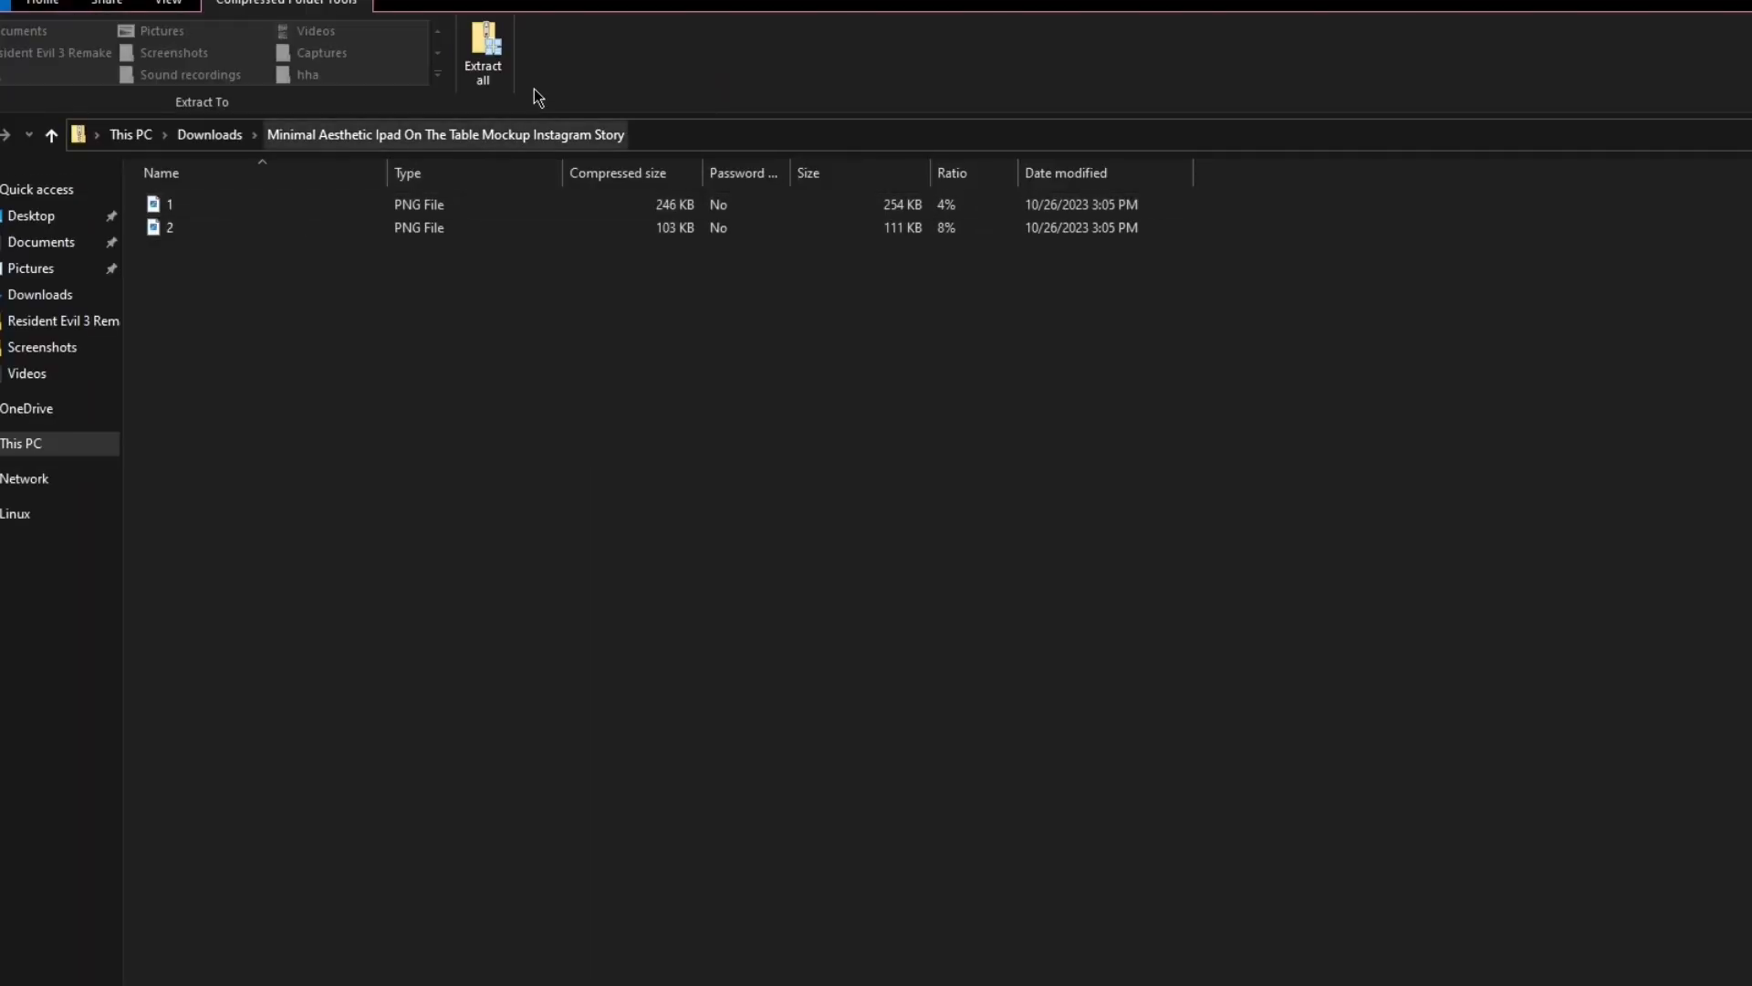
pyautogui.click(484, 55)
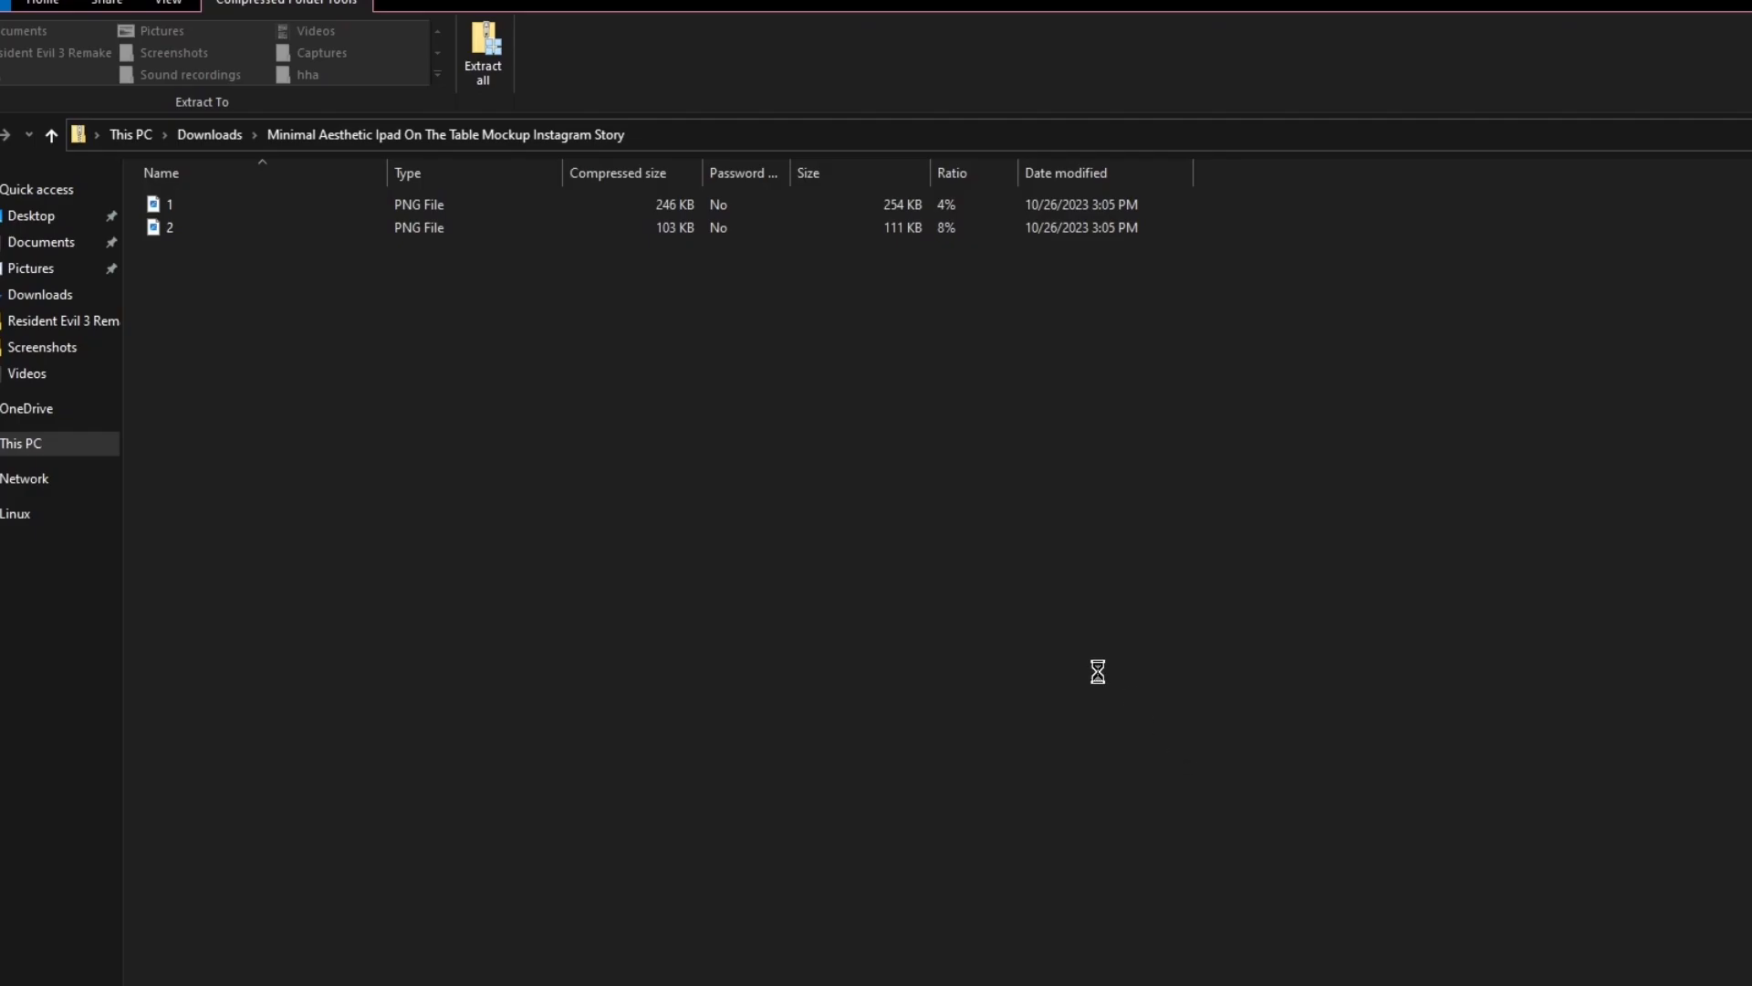
pyautogui.moveTo(296, 236); pyautogui.dragTo(1143, 577)
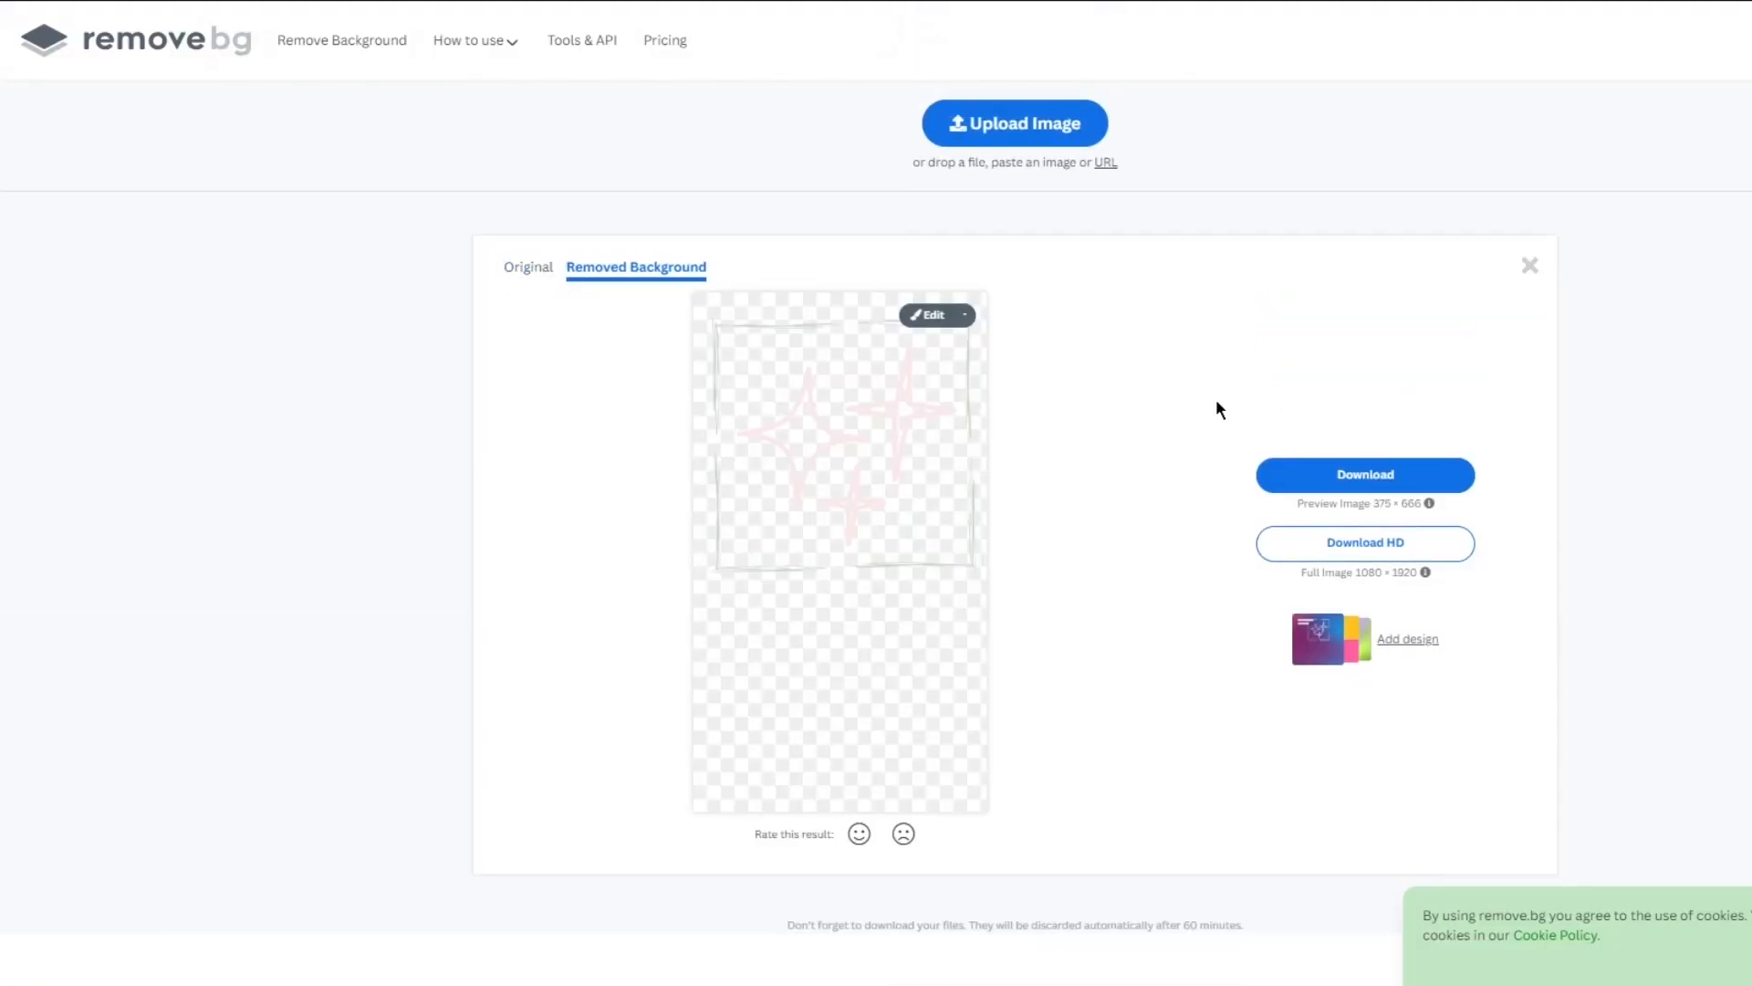
# Download the background-free preview image from remove.bg, switch to Canva and place it on the T-shirt page
pyautogui.click(1358, 491)
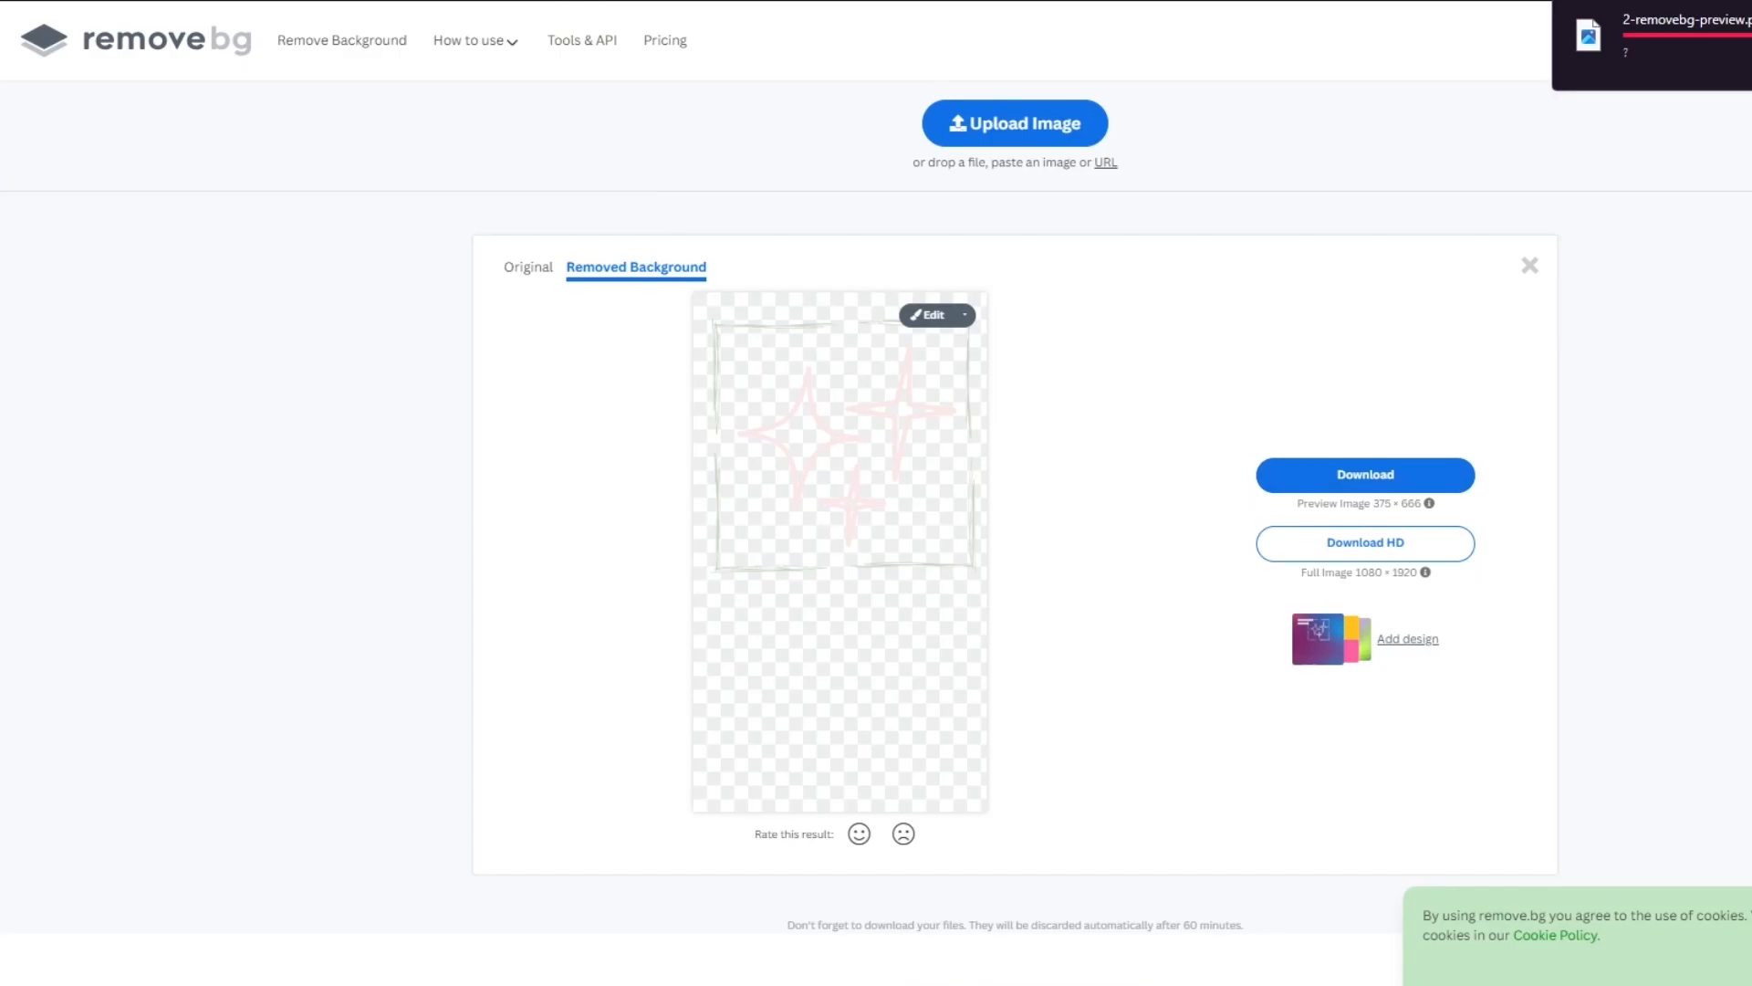
pyautogui.click(1263, 1)
pyautogui.click(1716, 1)
pyautogui.moveTo(1648, 91); pyautogui.dragTo(1324, 453)
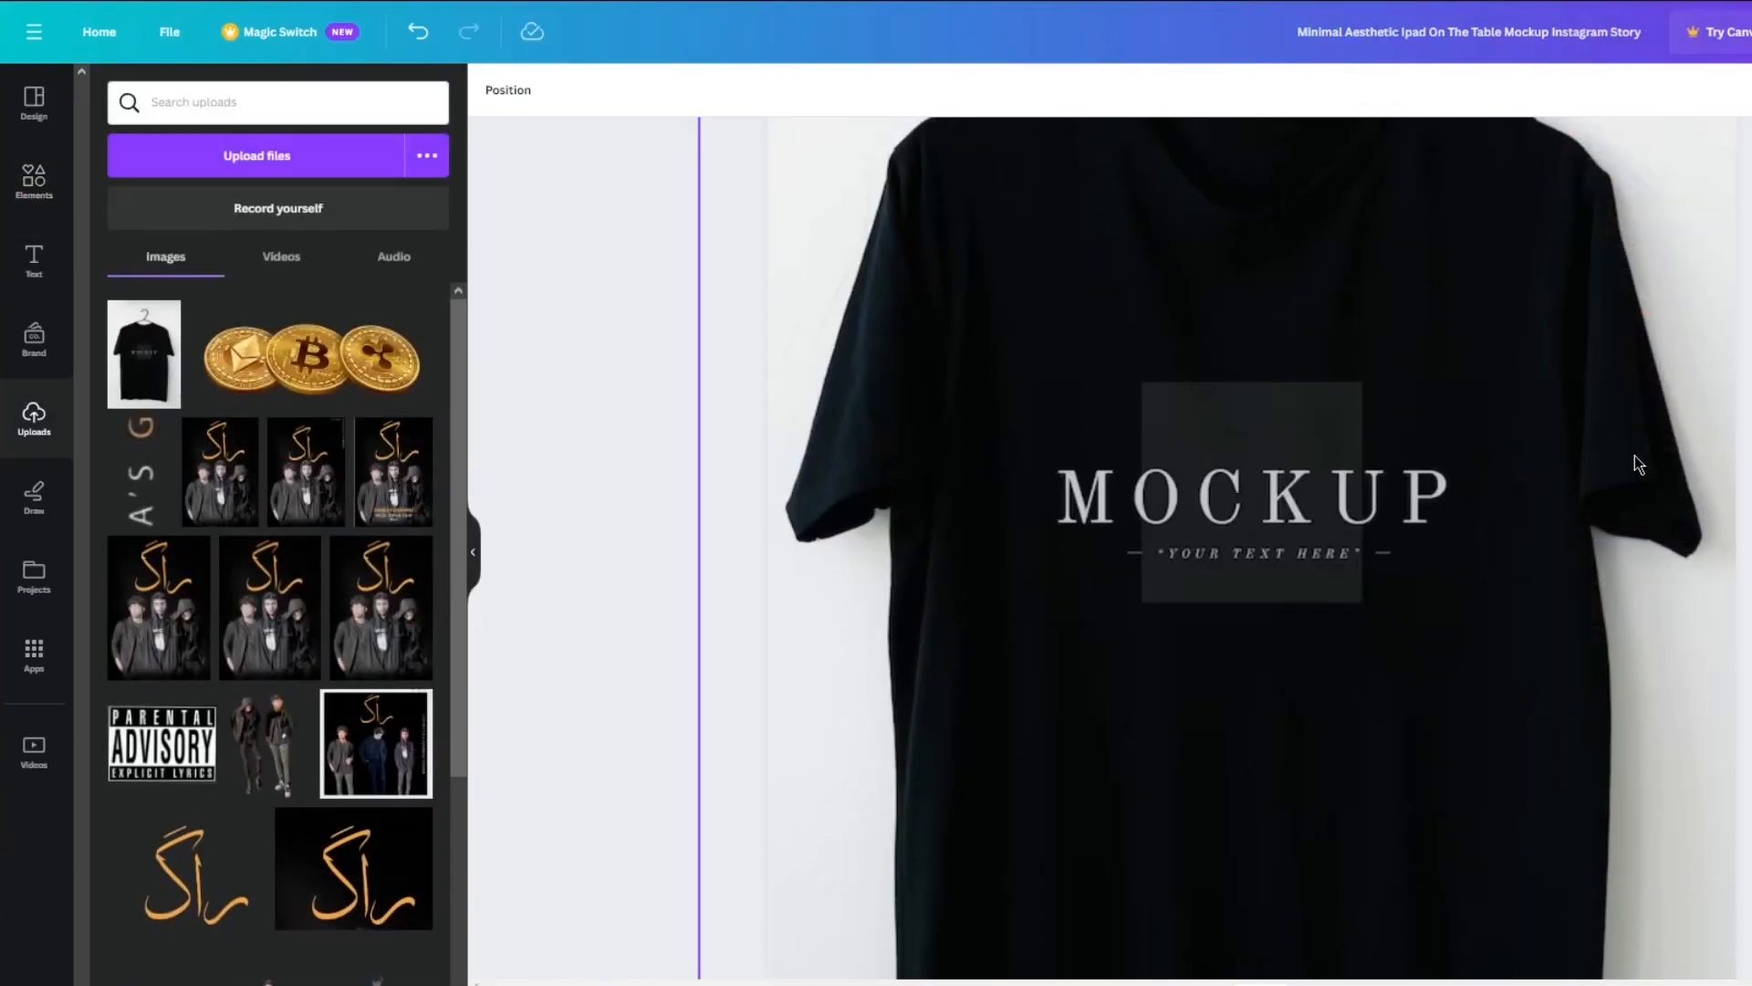
# Crop away the print image's empty lower part and move it aside over the shirt's left edge, clear of the MOCKUP text
pyautogui.scroll(-4, 1564, 512)
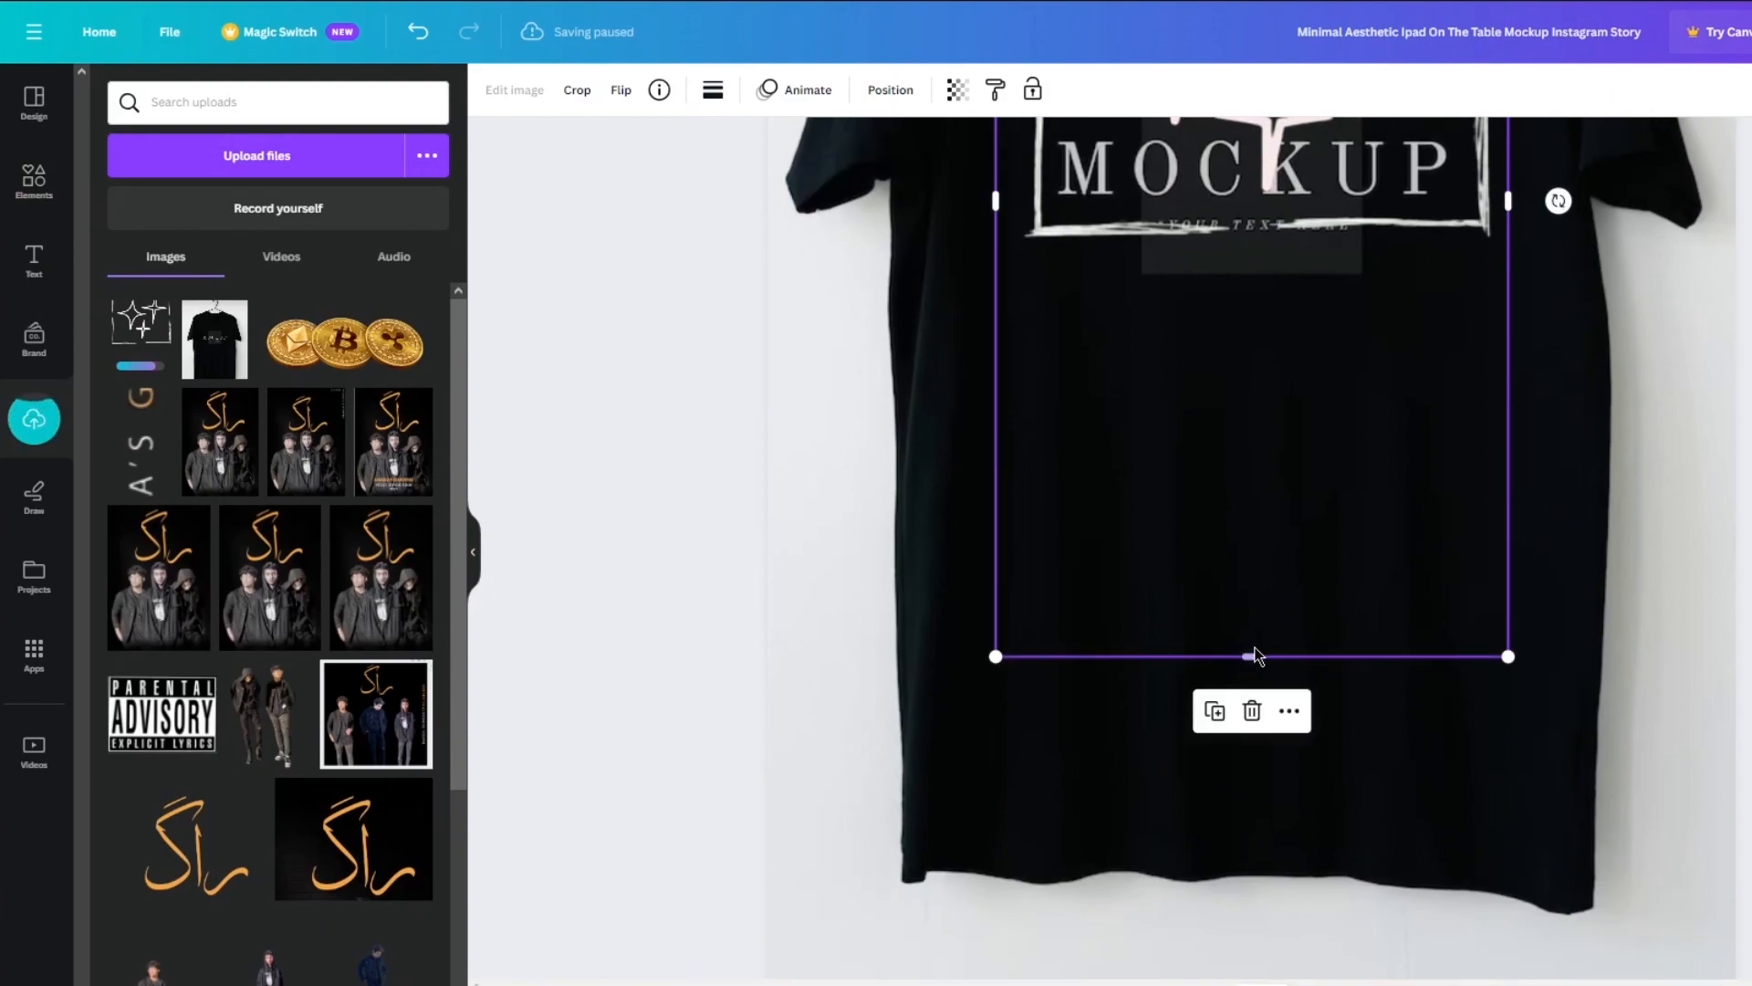
pyautogui.moveTo(1254, 665); pyautogui.dragTo(1338, 265)
pyautogui.scroll(5, 1385, 411)
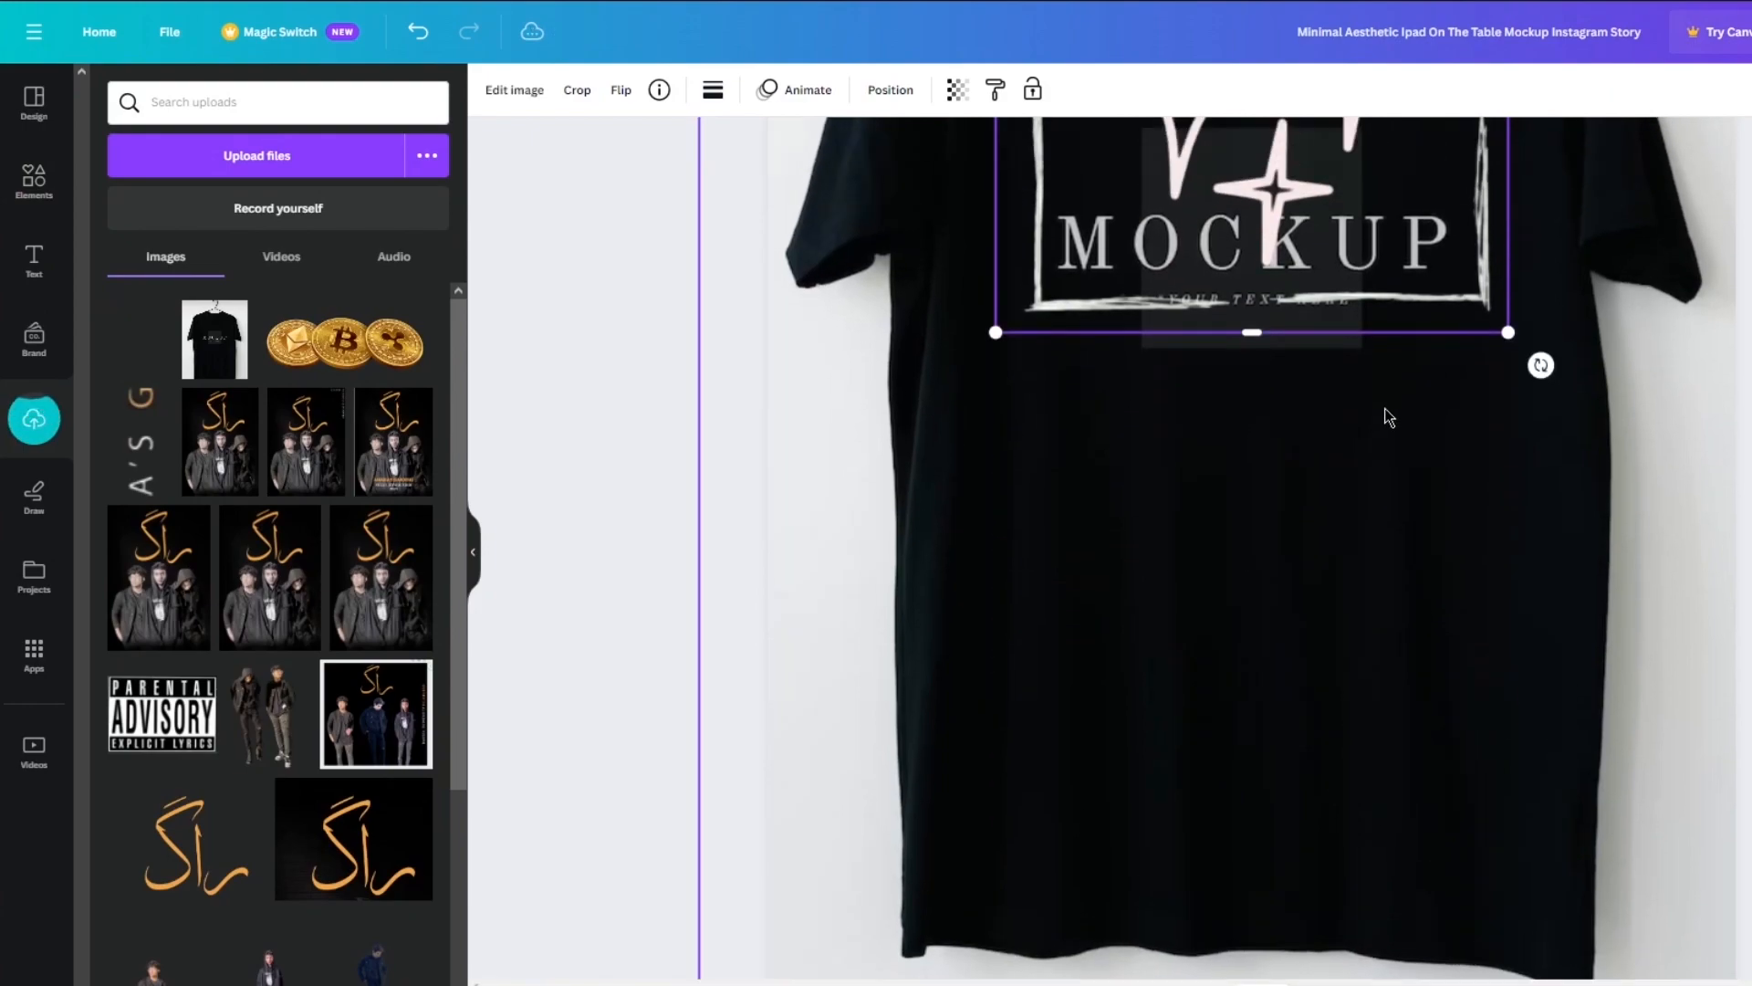
pyautogui.moveTo(1460, 568); pyautogui.dragTo(907, 603)
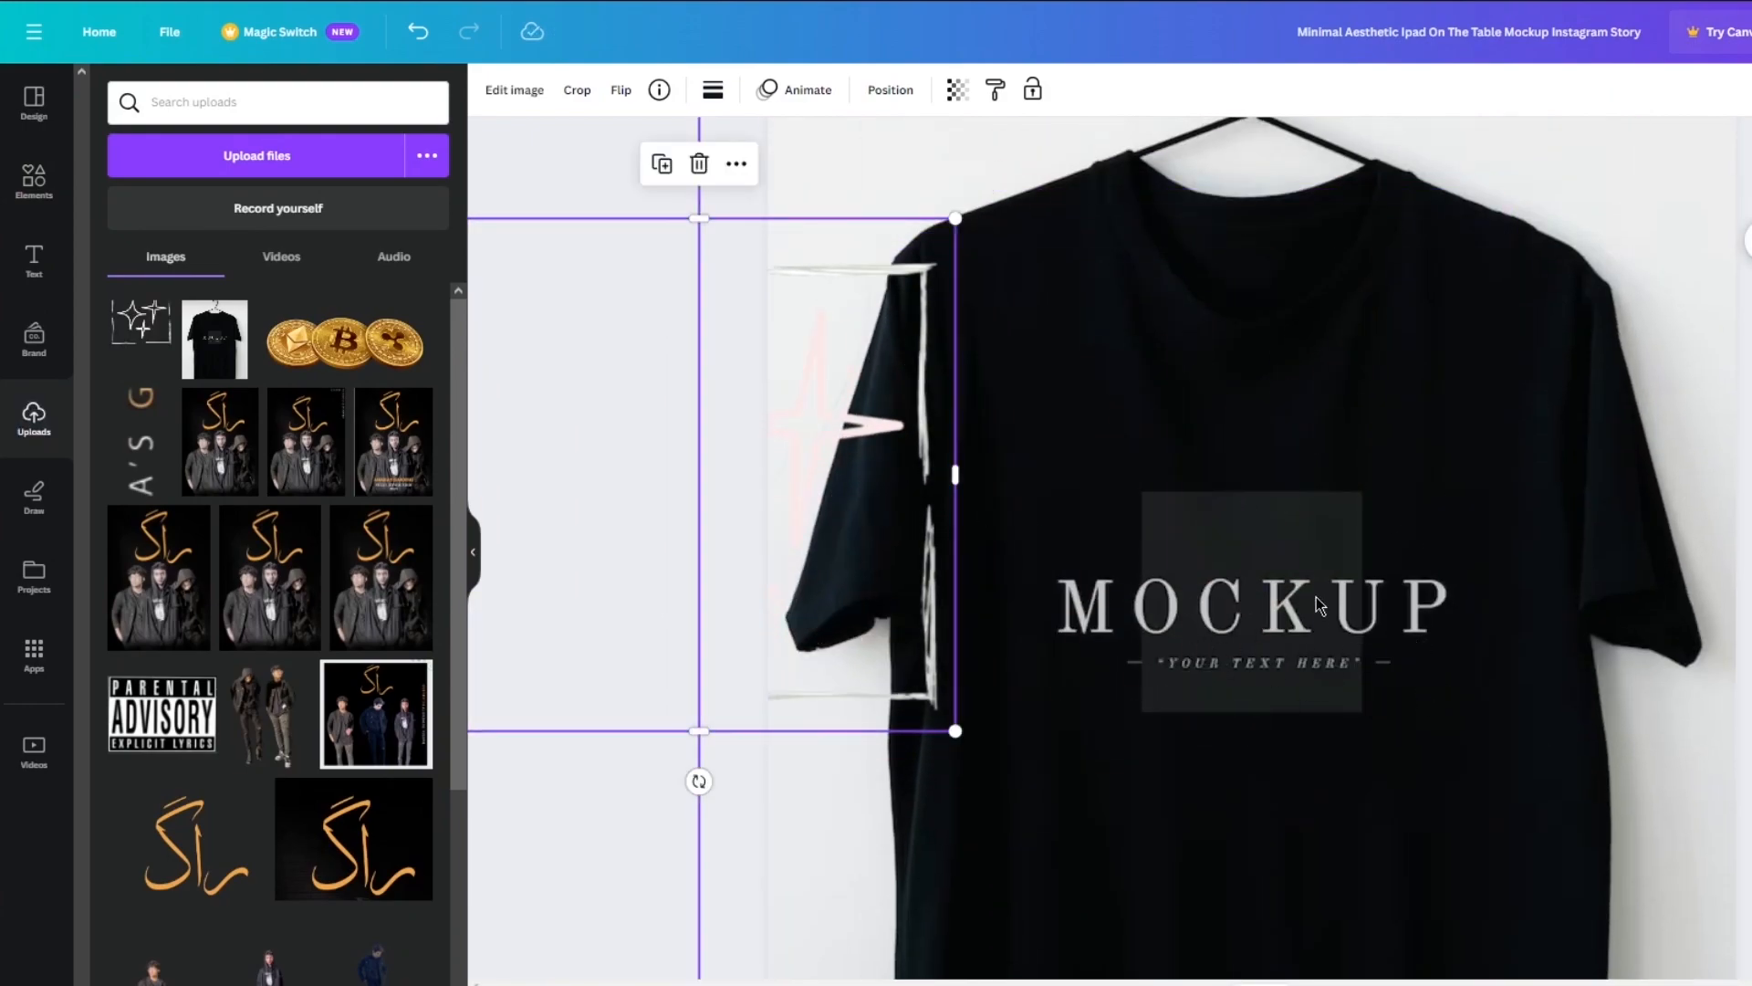
# Add a circle from the recently used elements to the T-shirt page, over the MOCKUP text
pyautogui.click(33, 178)
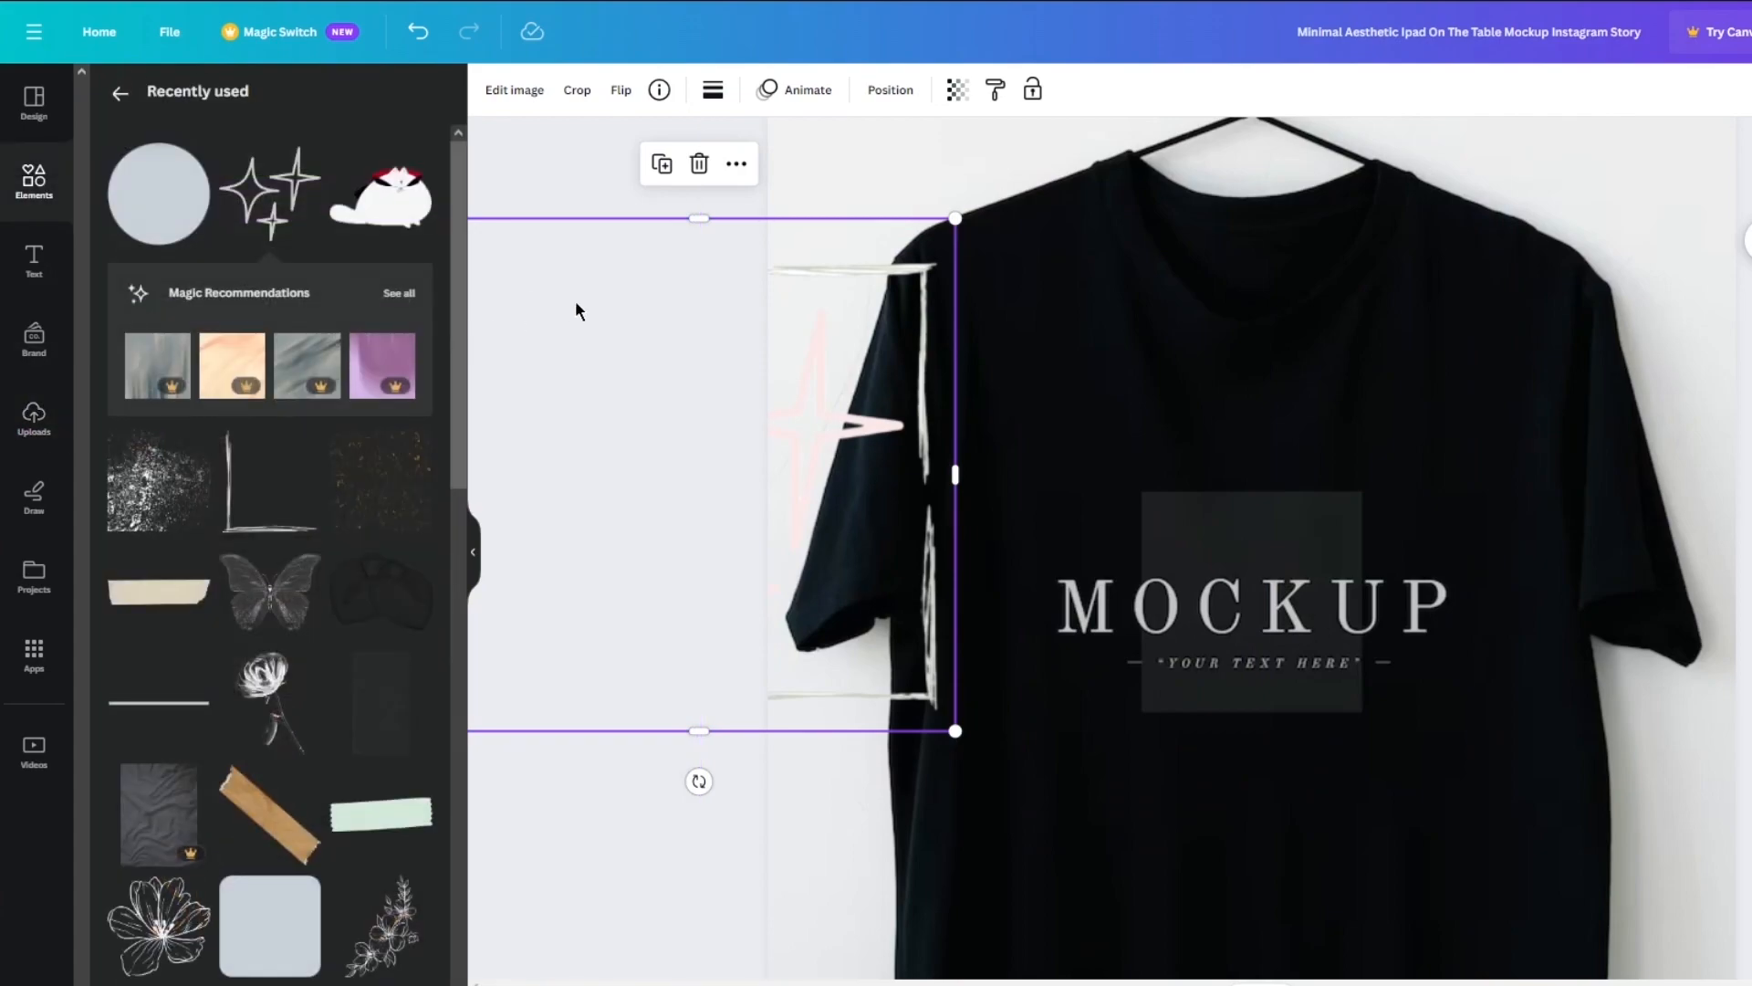
pyautogui.click(48, 112)
pyautogui.click(42, 203)
pyautogui.click(120, 92)
pyautogui.click(381, 105)
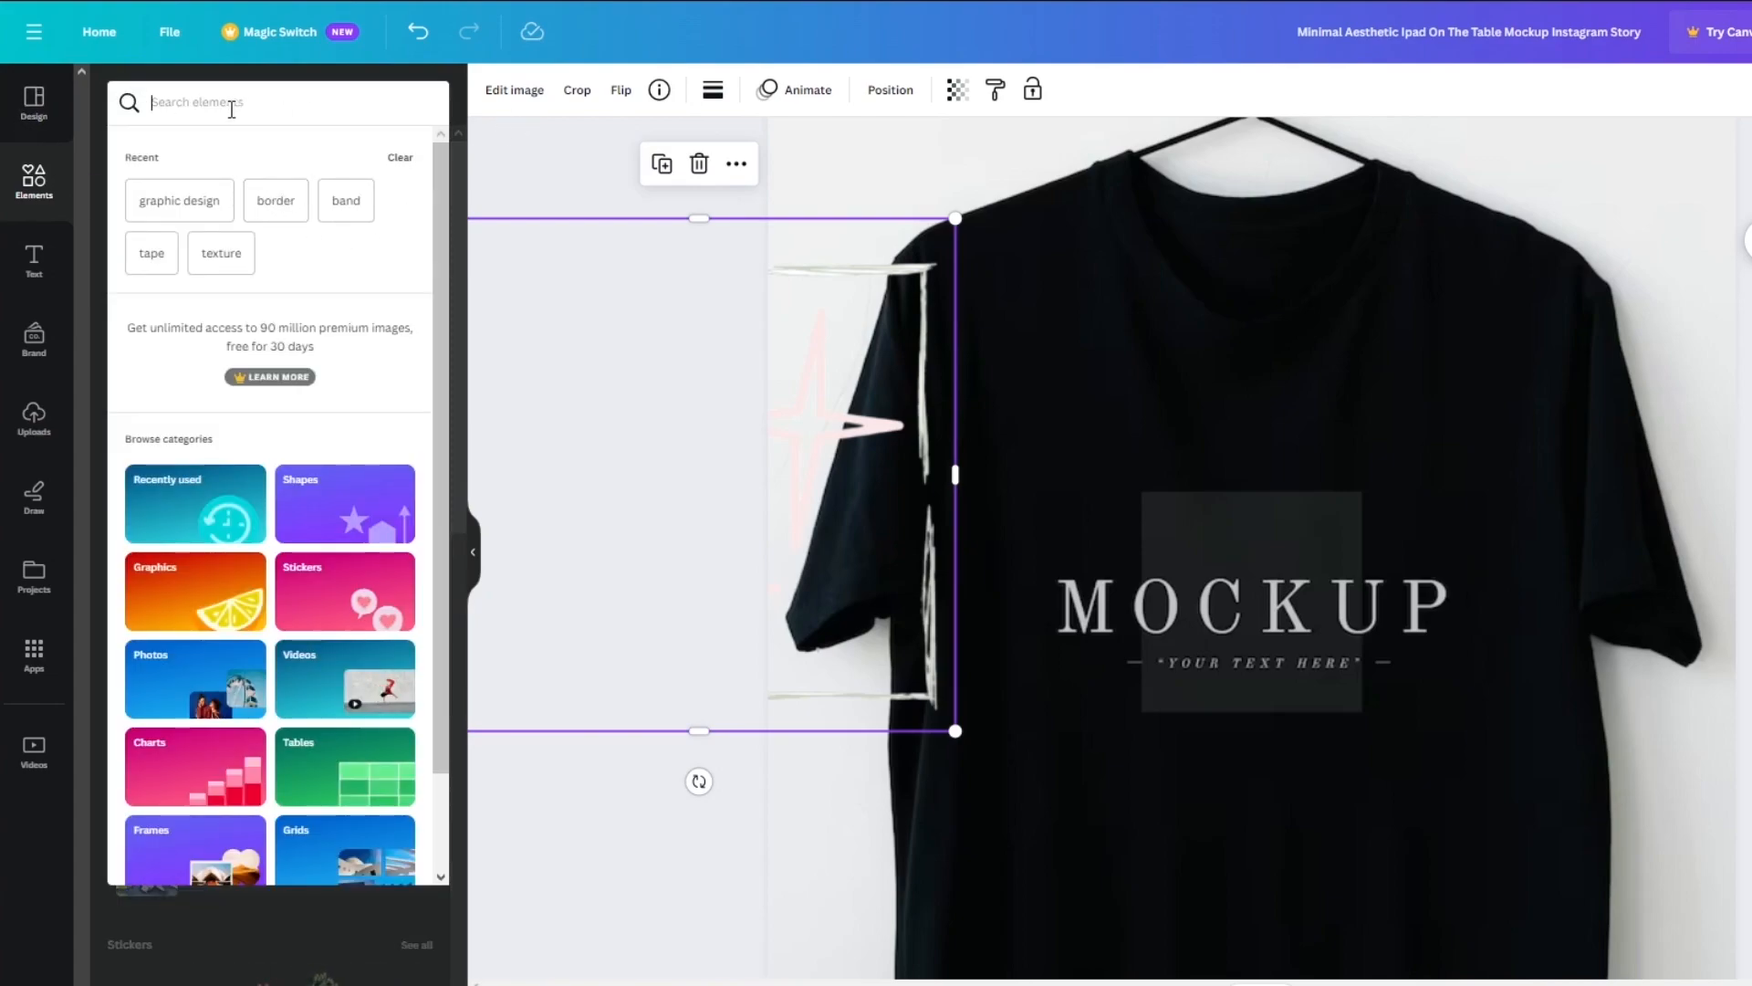
pyautogui.click(97, 158)
pyautogui.click(333, 315)
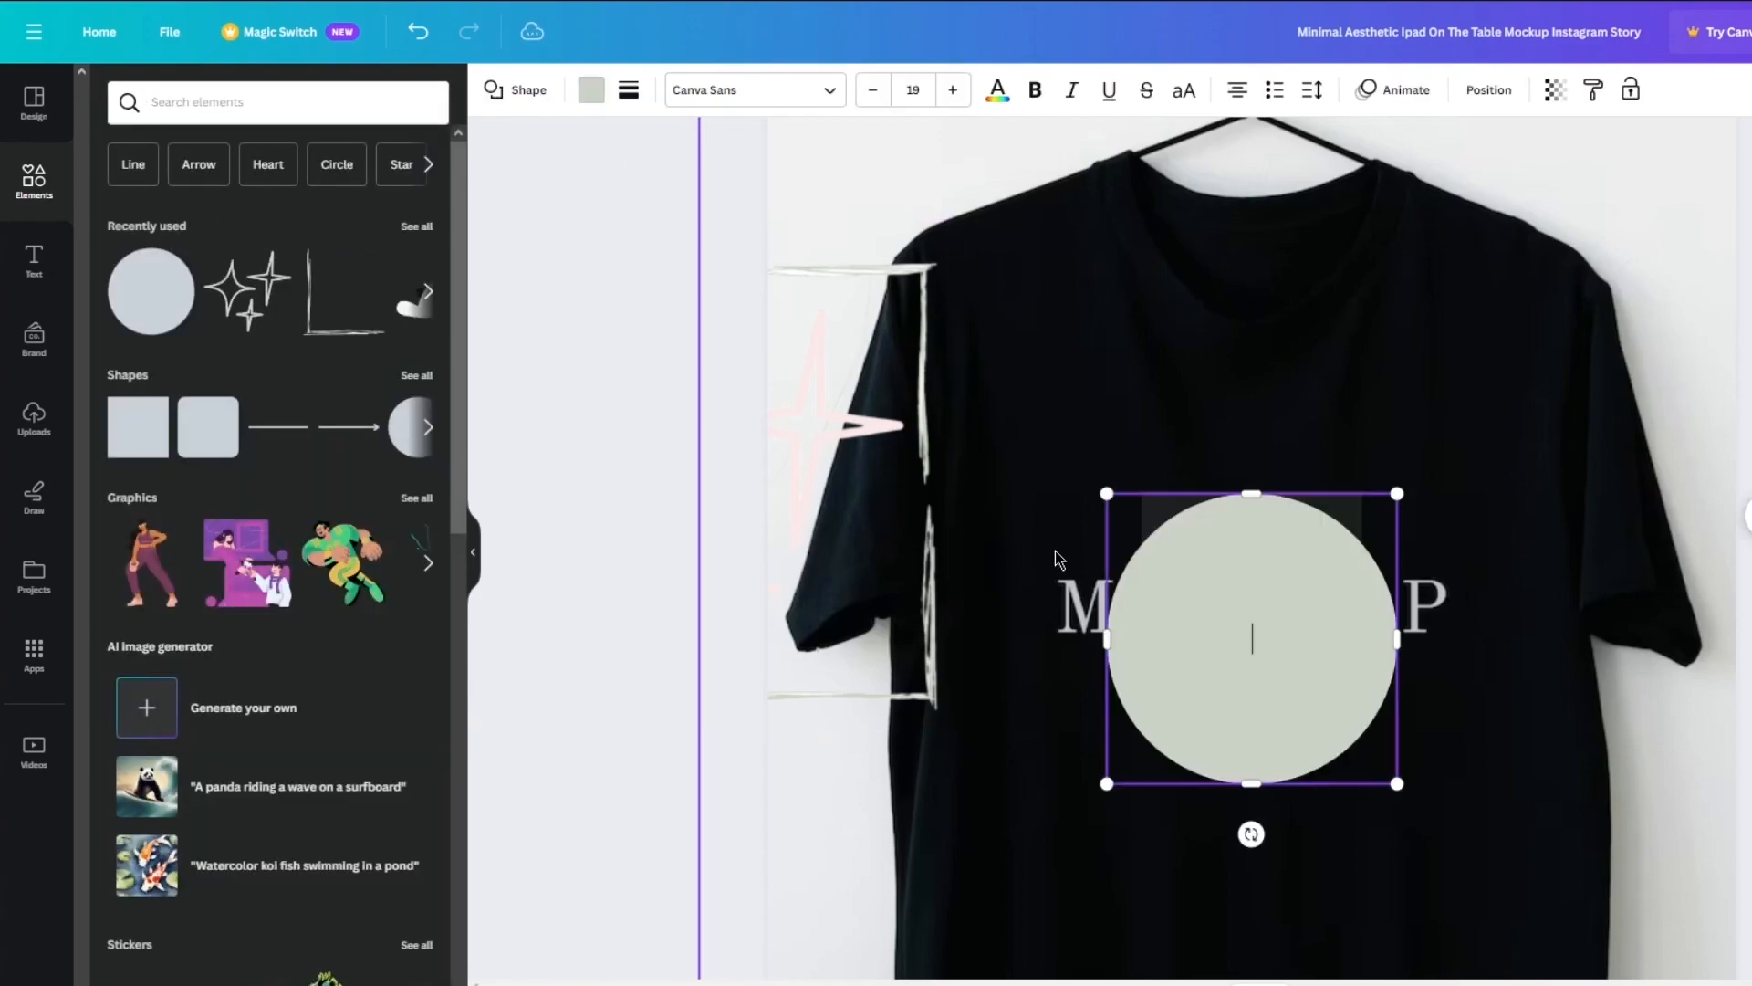
# Stretch the circle into a wide ellipse that fully covers the MOCKUP text on the shirt's chest
pyautogui.moveTo(1112, 614); pyautogui.dragTo(1023, 622)
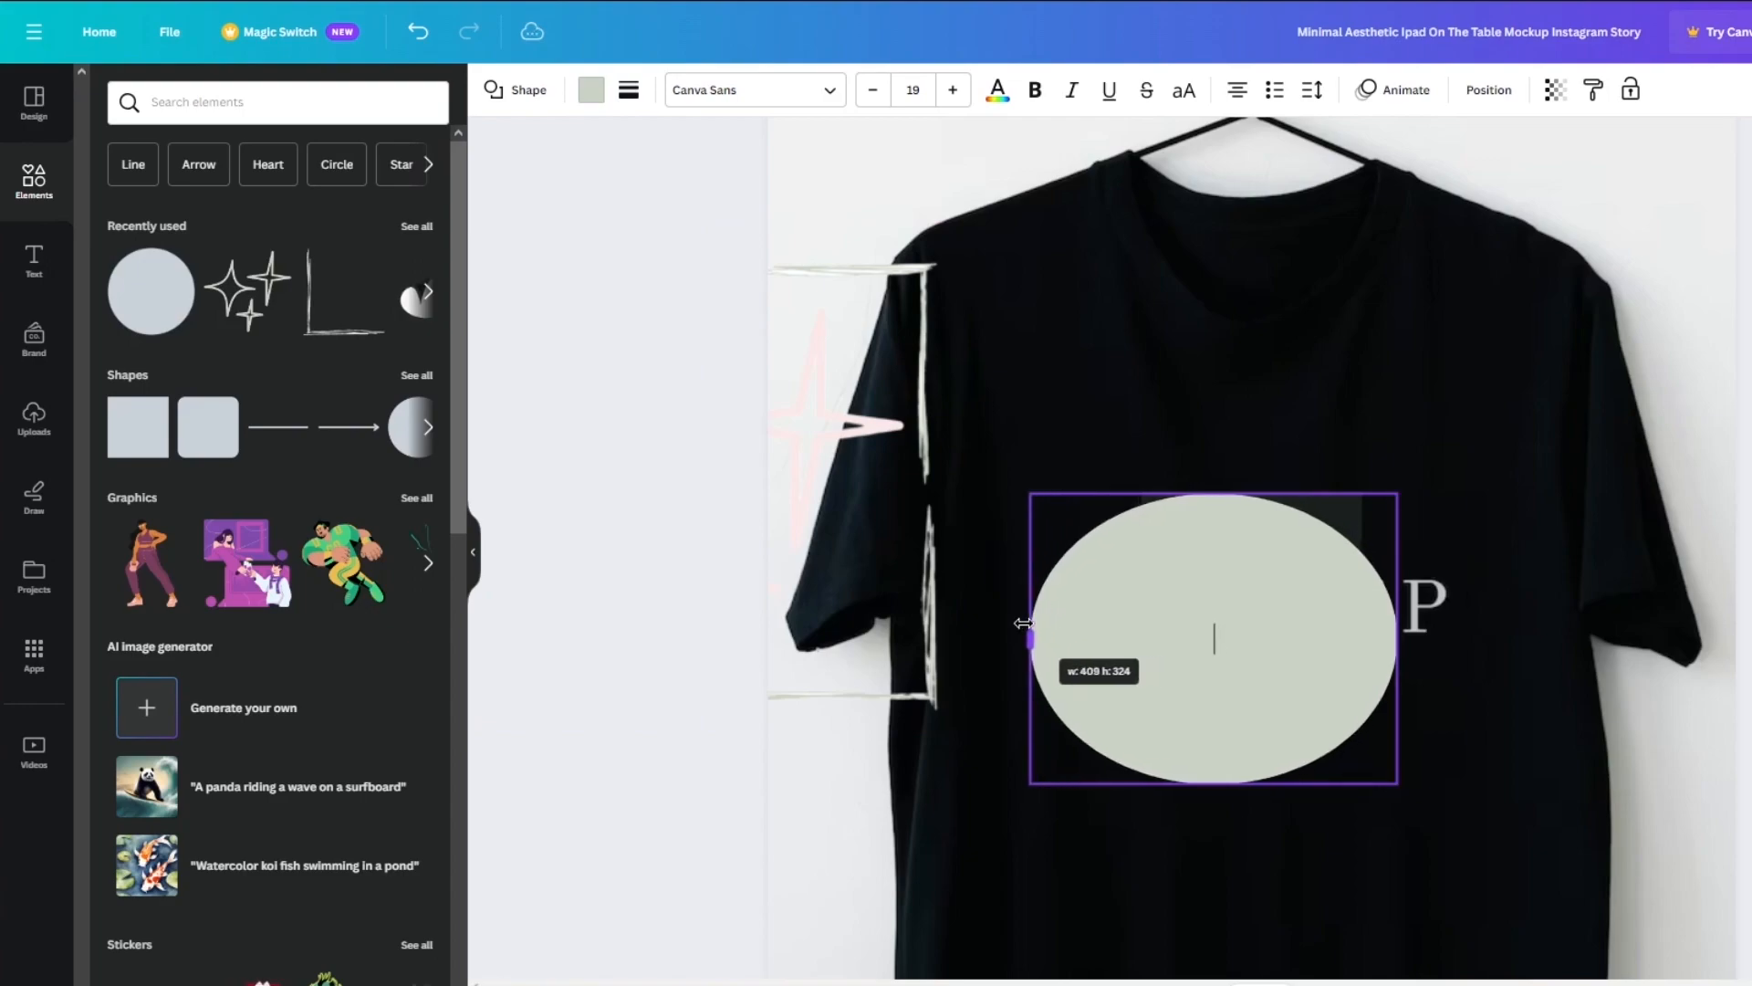
pyautogui.moveTo(1394, 638); pyautogui.dragTo(1389, 585)
pyautogui.click(1366, 379)
pyautogui.click(1313, 567)
# Fill the ellipse with the near-black color from the shirt photo so it blends into the fabric
pyautogui.click(629, 90)
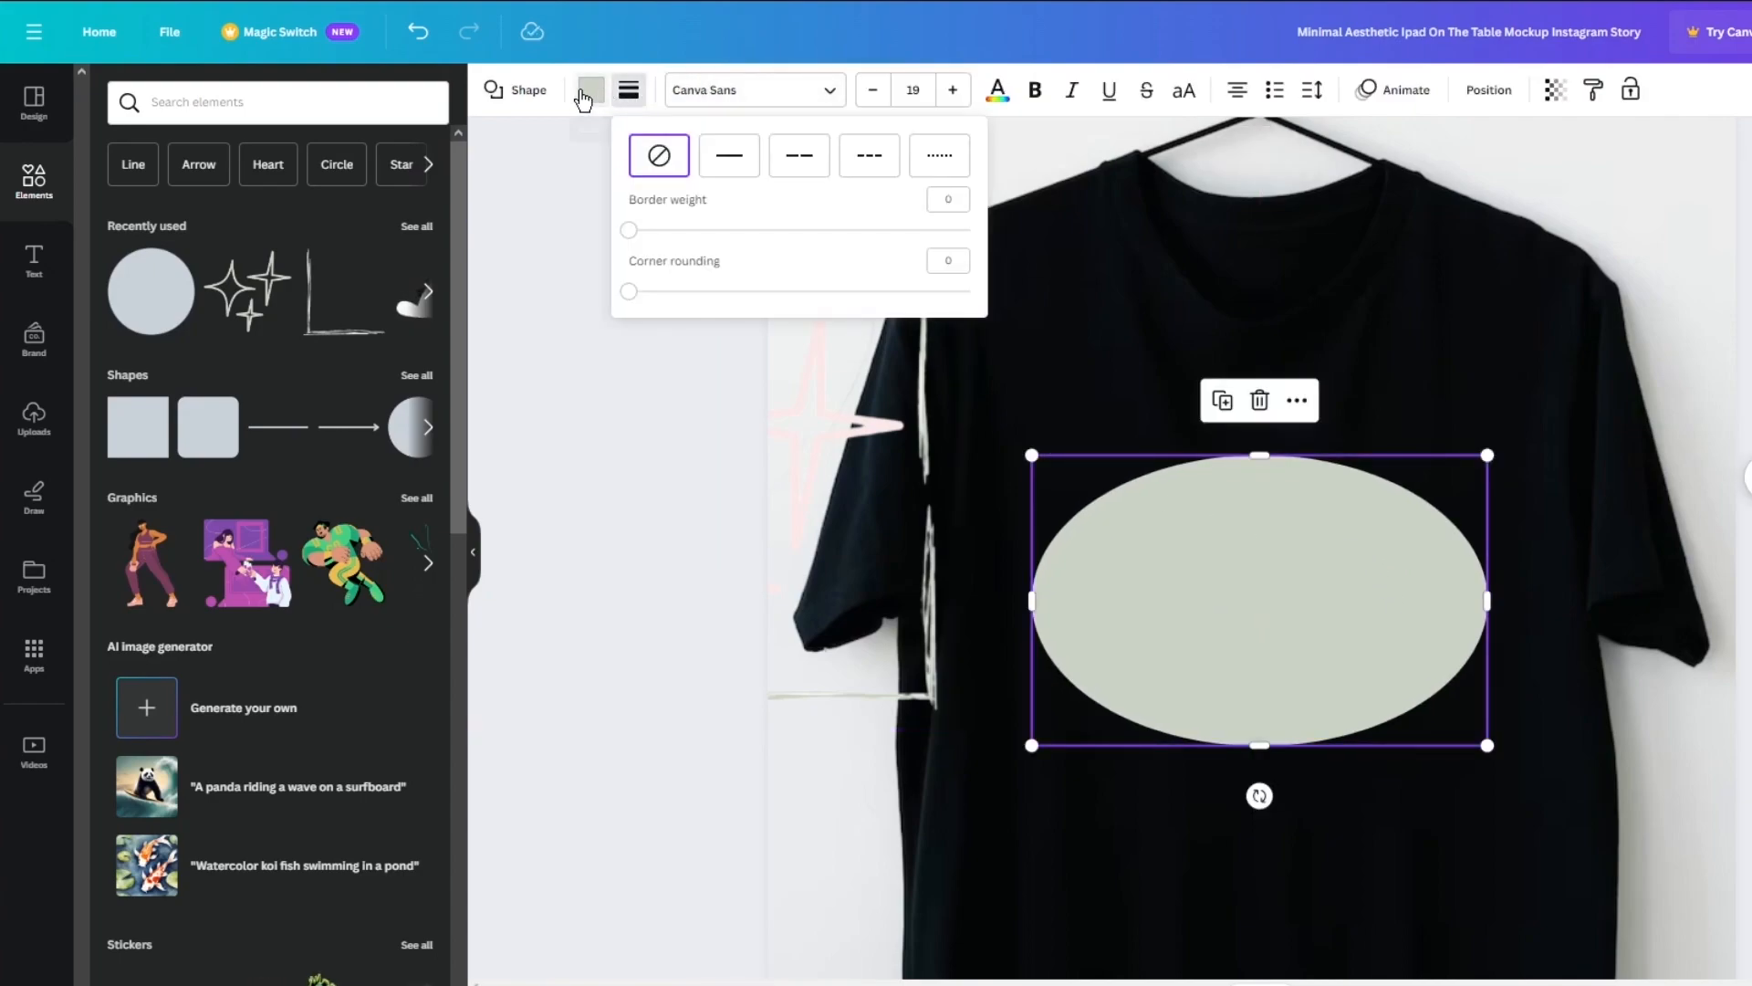
pyautogui.click(591, 90)
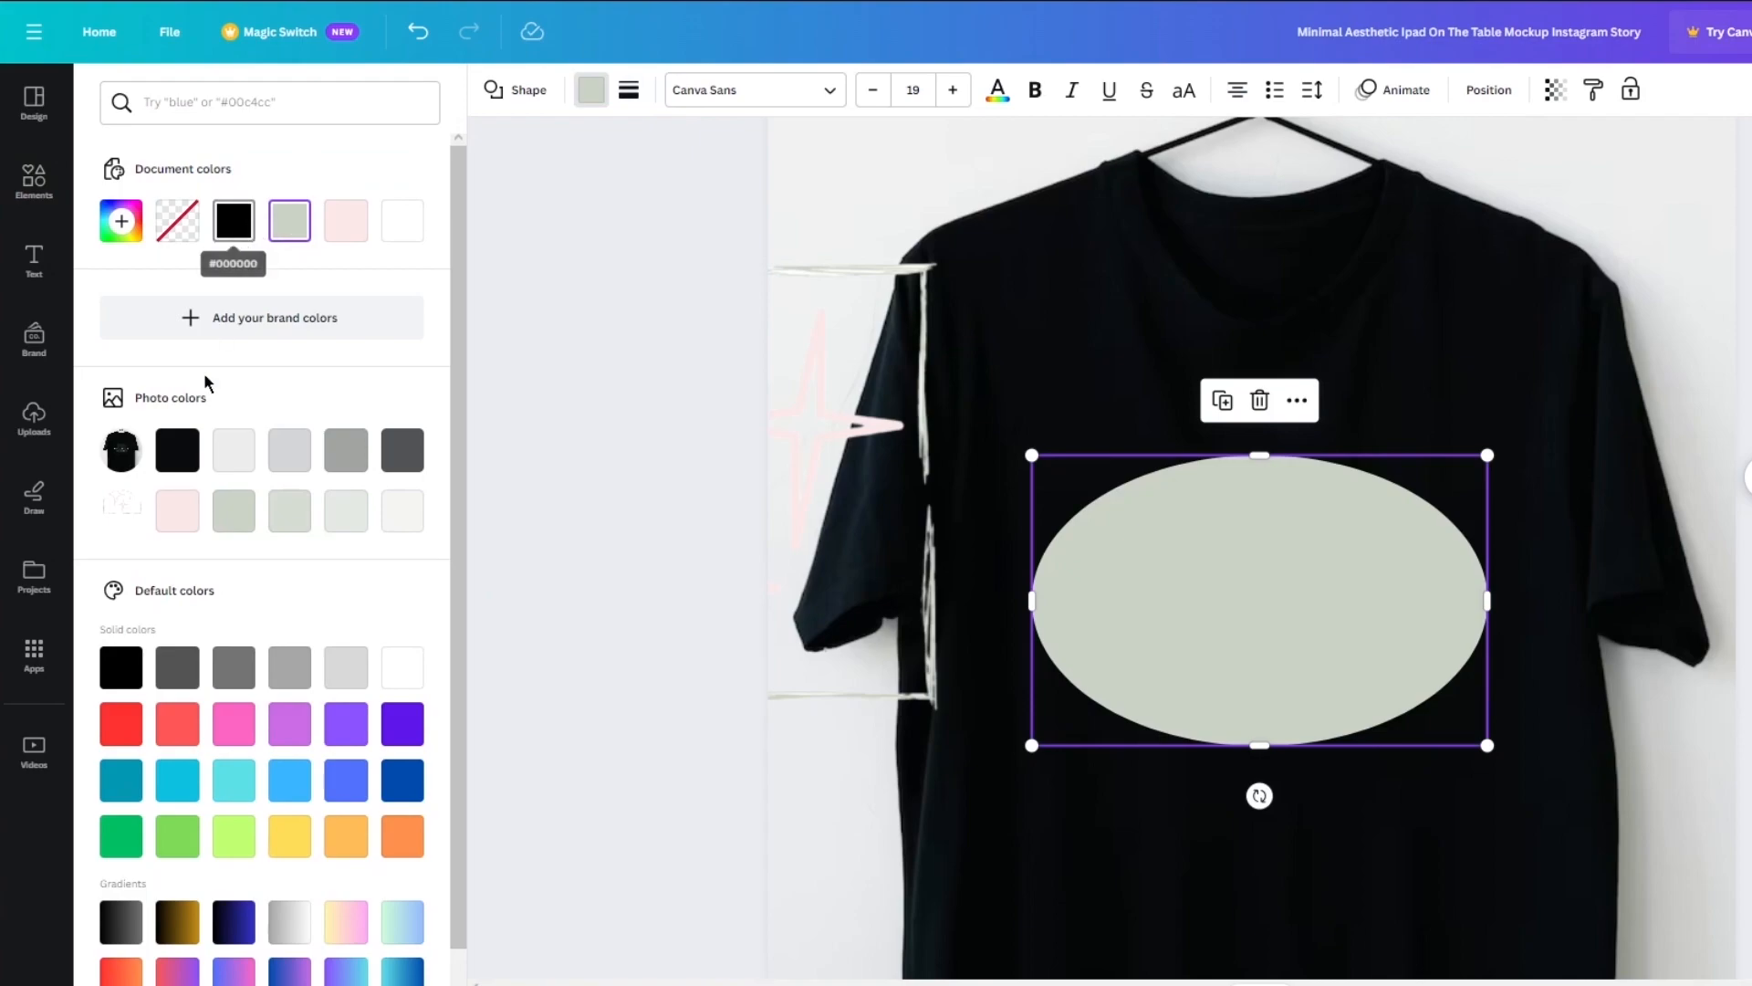
pyautogui.click(187, 430)
pyautogui.click(568, 386)
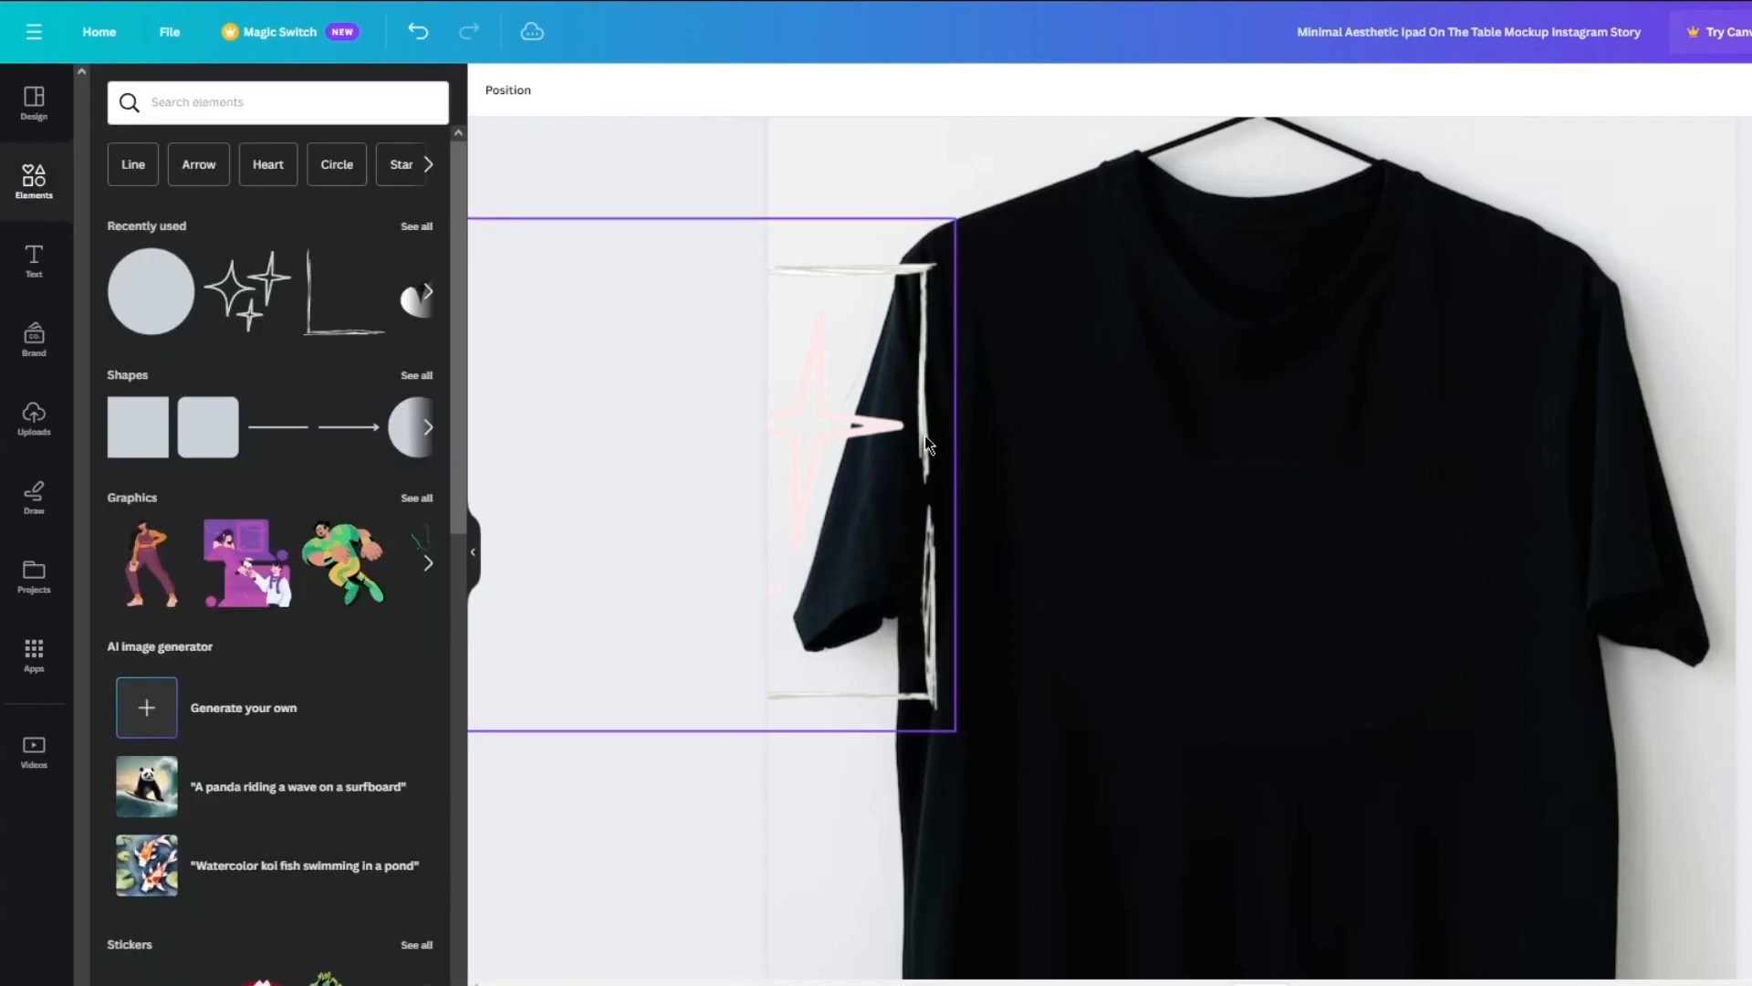
# Move the framed star print onto the shirt's chest and bring it forward above the black ellipse
pyautogui.moveTo(885, 440)
pyautogui.mouseDown()
pyautogui.moveTo(1388, 521)
pyautogui.moveTo(1408, 501)
pyautogui.mouseUp()
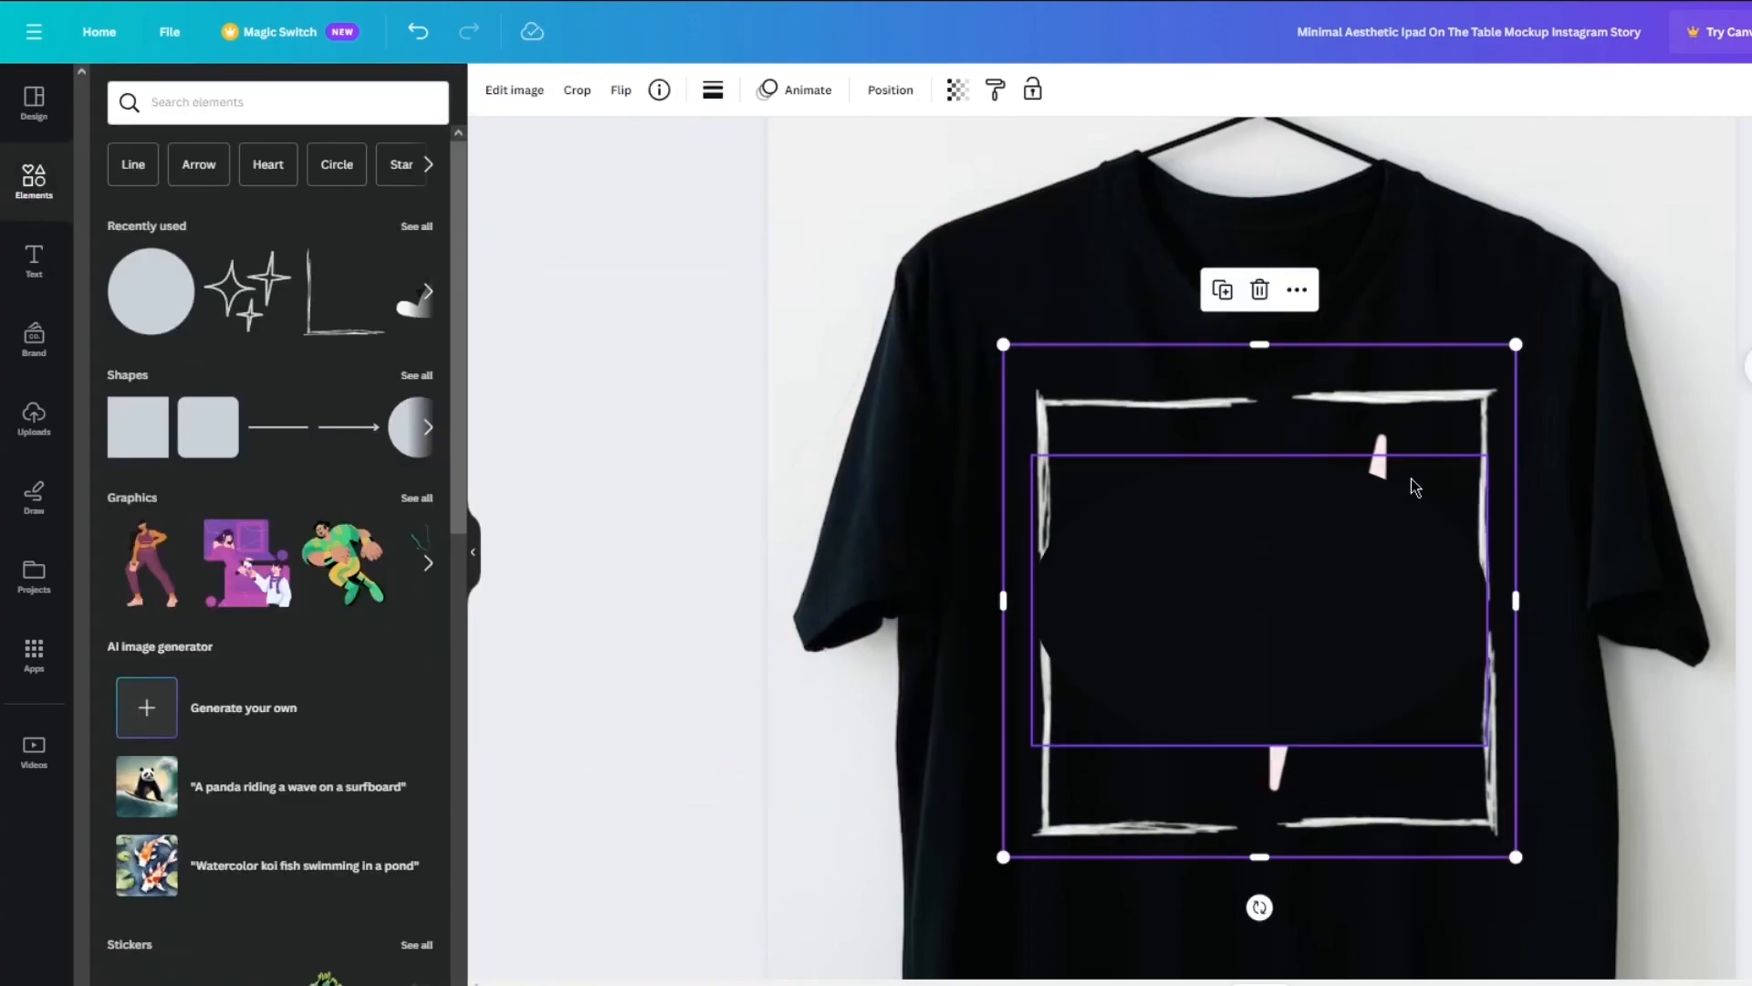
pyautogui.click(891, 91)
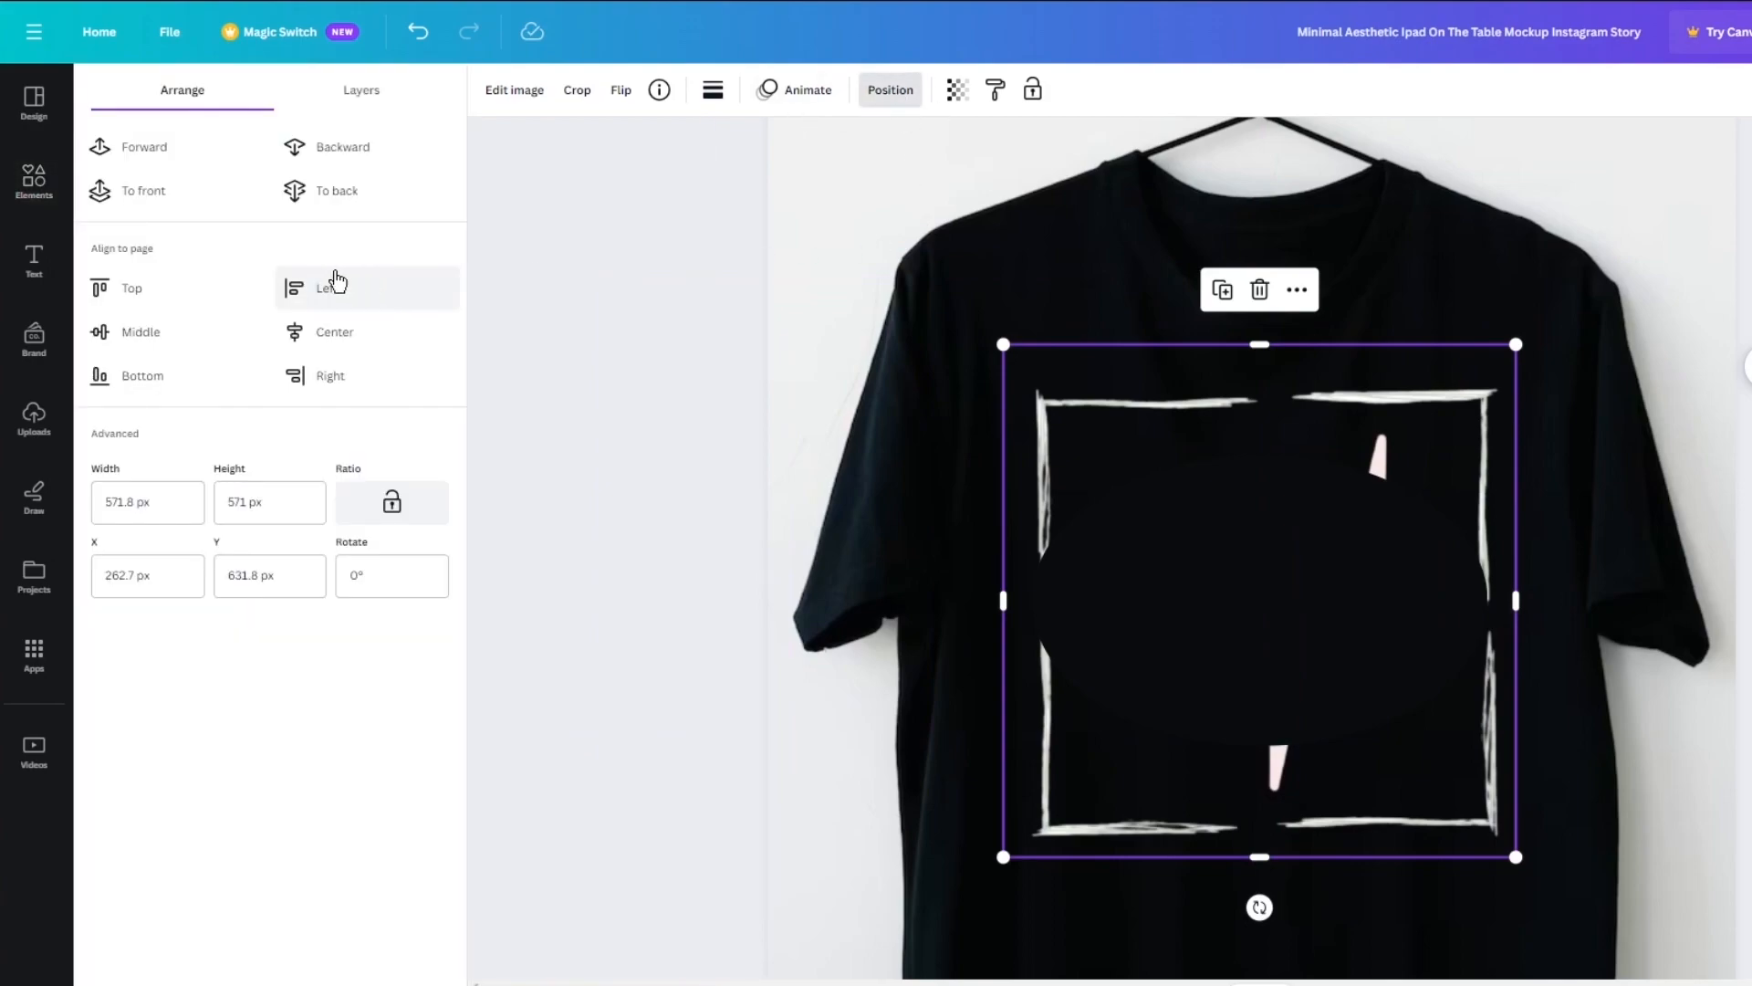
pyautogui.click(173, 151)
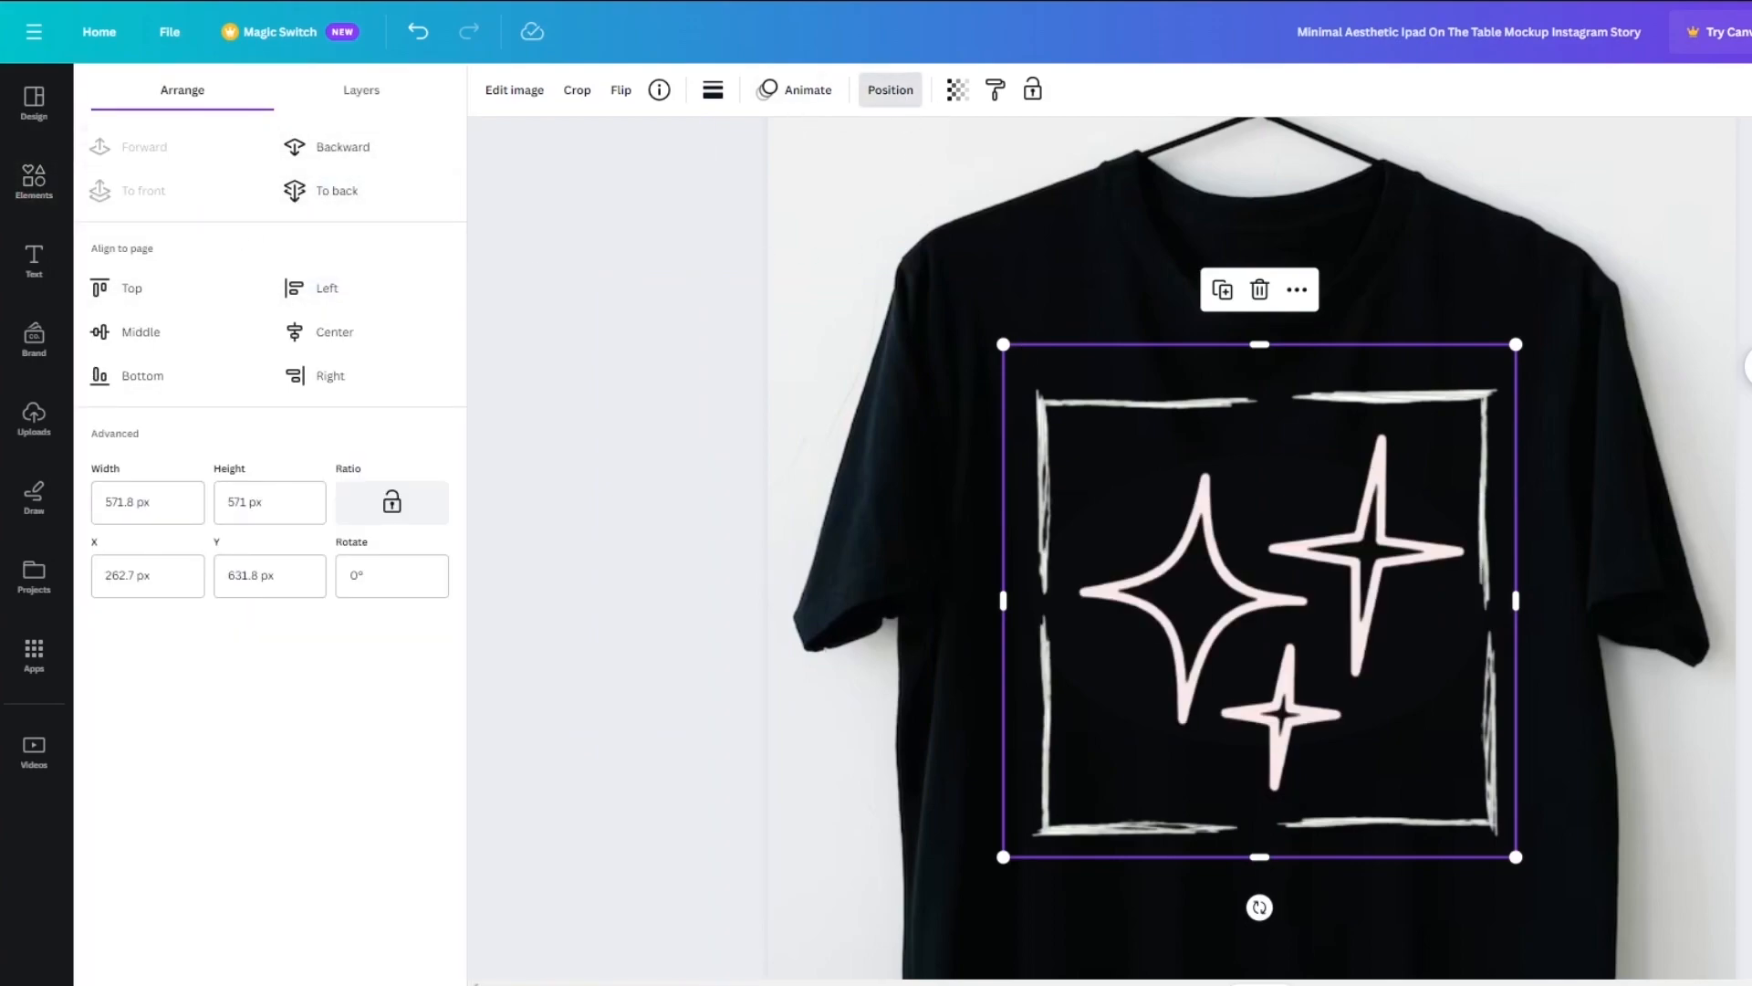
# Scale the framed star print down so it sits smaller on the shirt's chest
pyautogui.click(1483, 402)
pyautogui.moveTo(1504, 367); pyautogui.dragTo(1428, 441)
pyautogui.click(1746, 420)
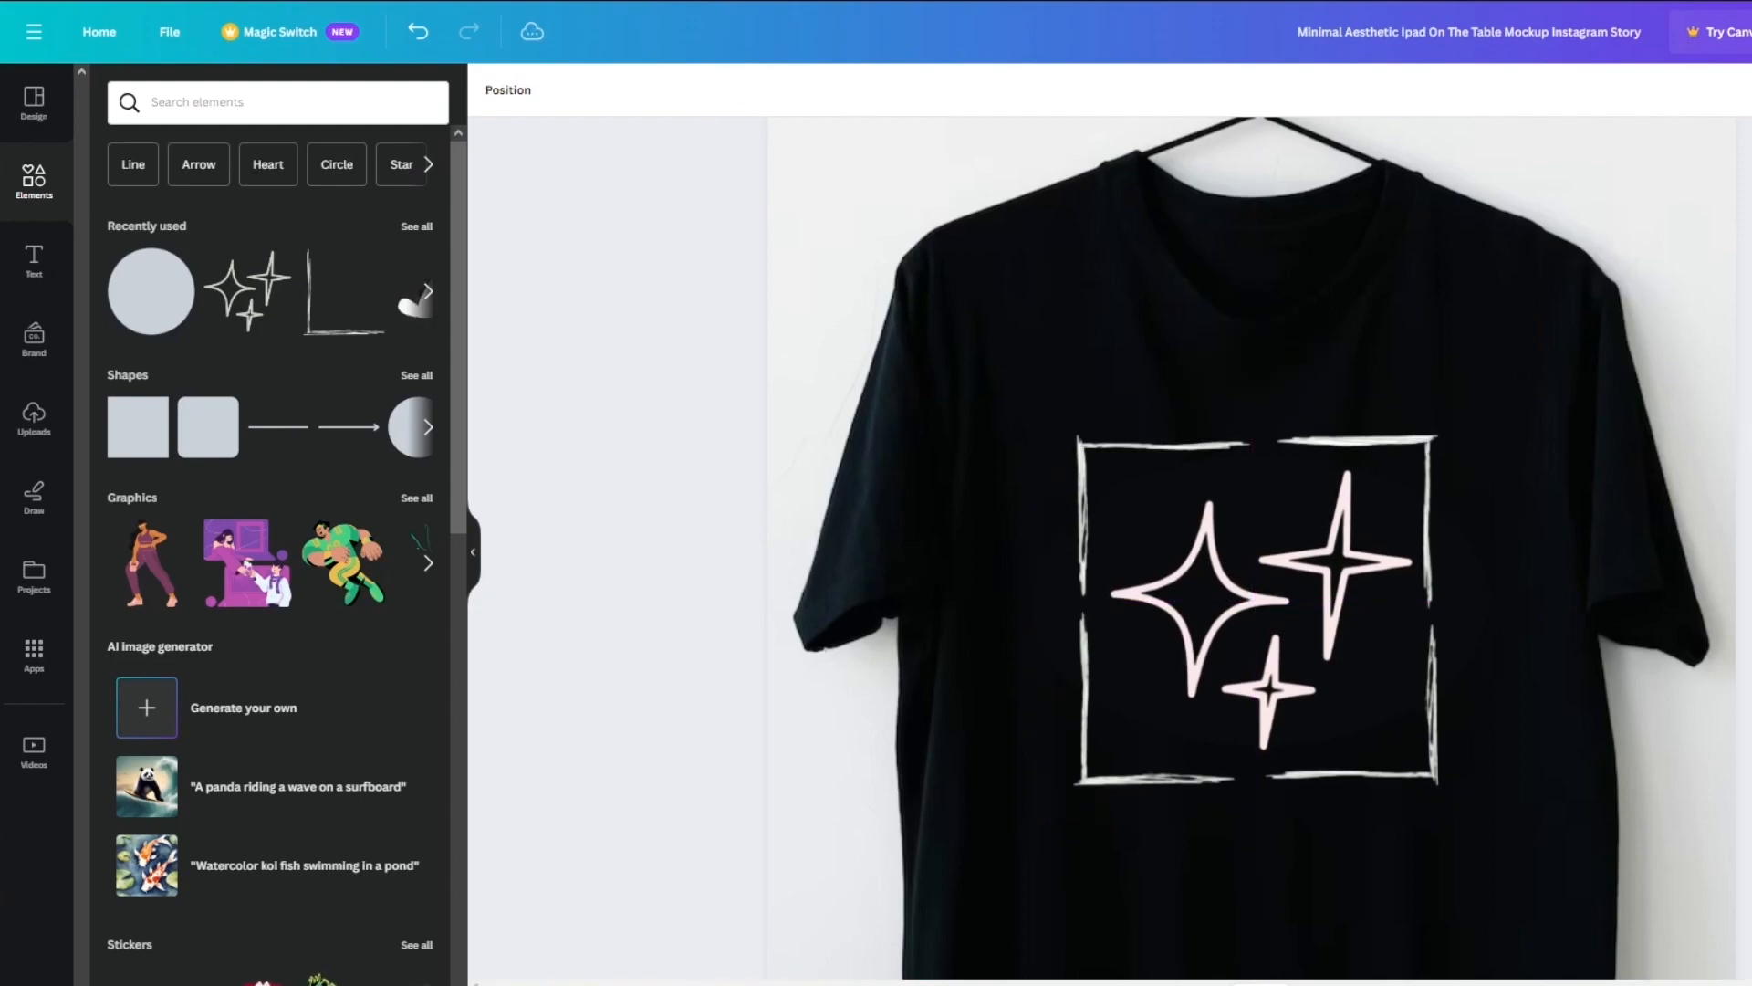
# Review the whole T-shirt mockup and look at the design's sharing and download options
pyautogui.scroll(-1, 1256, 547)
pyautogui.scroll(-3, 1256, 548)
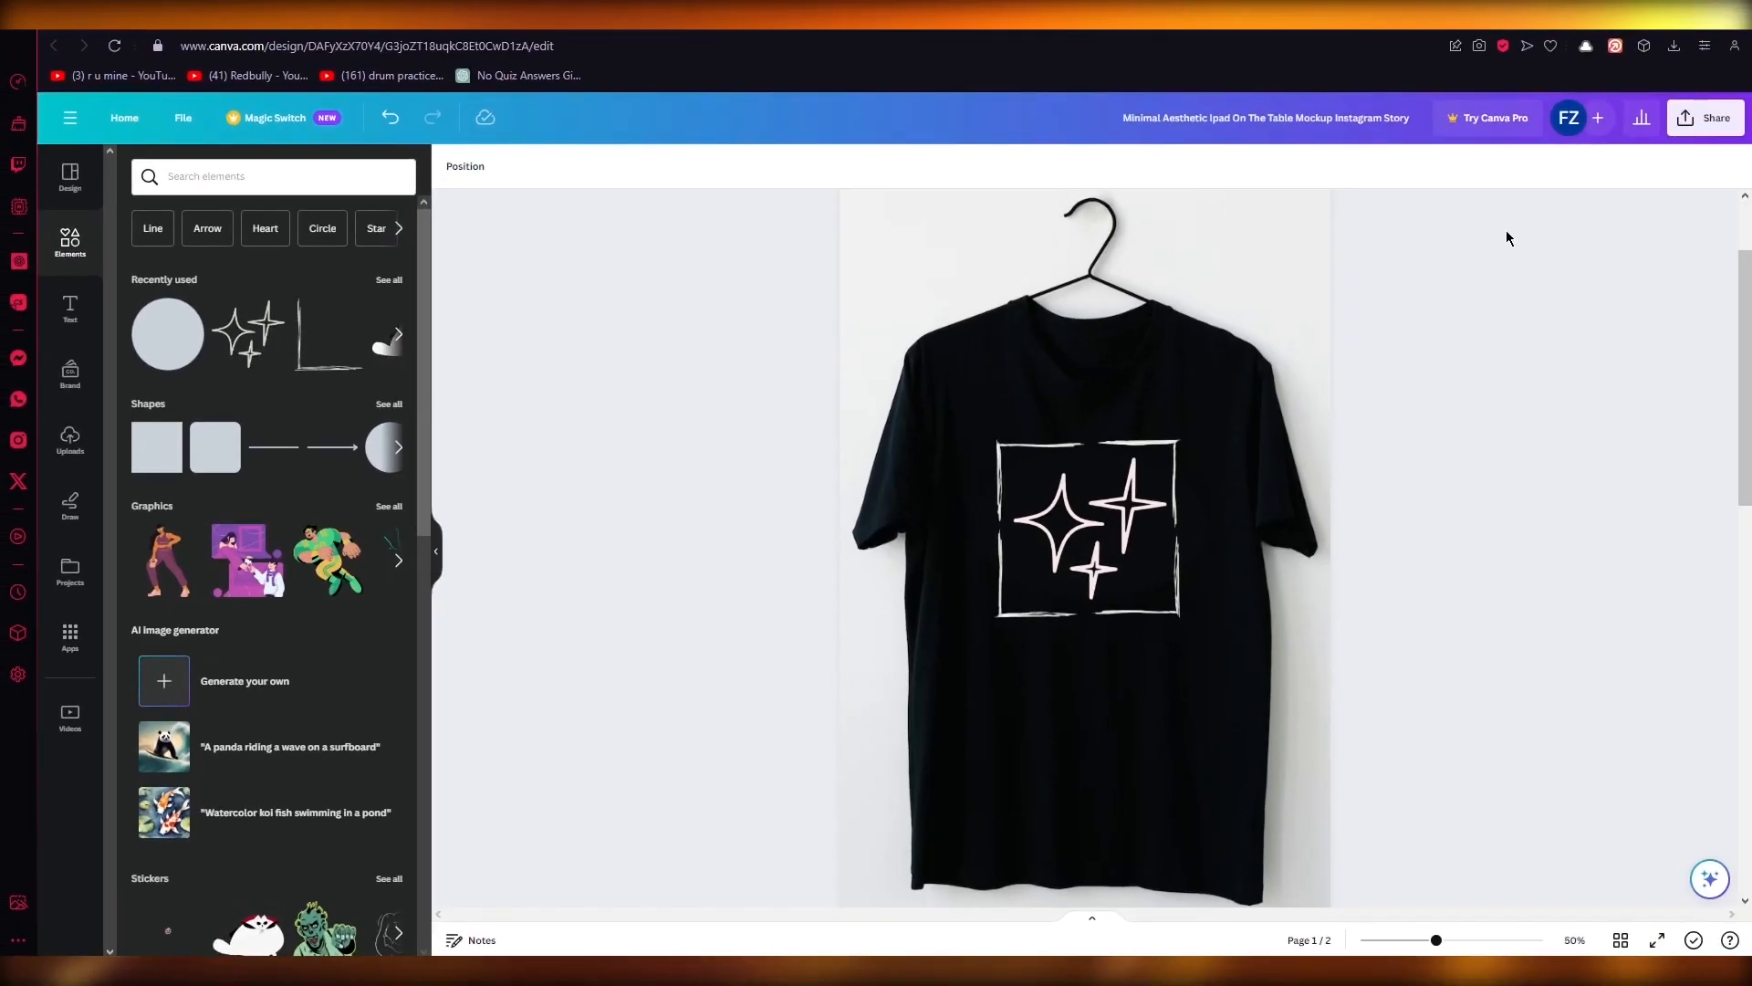
pyautogui.click(1720, 131)
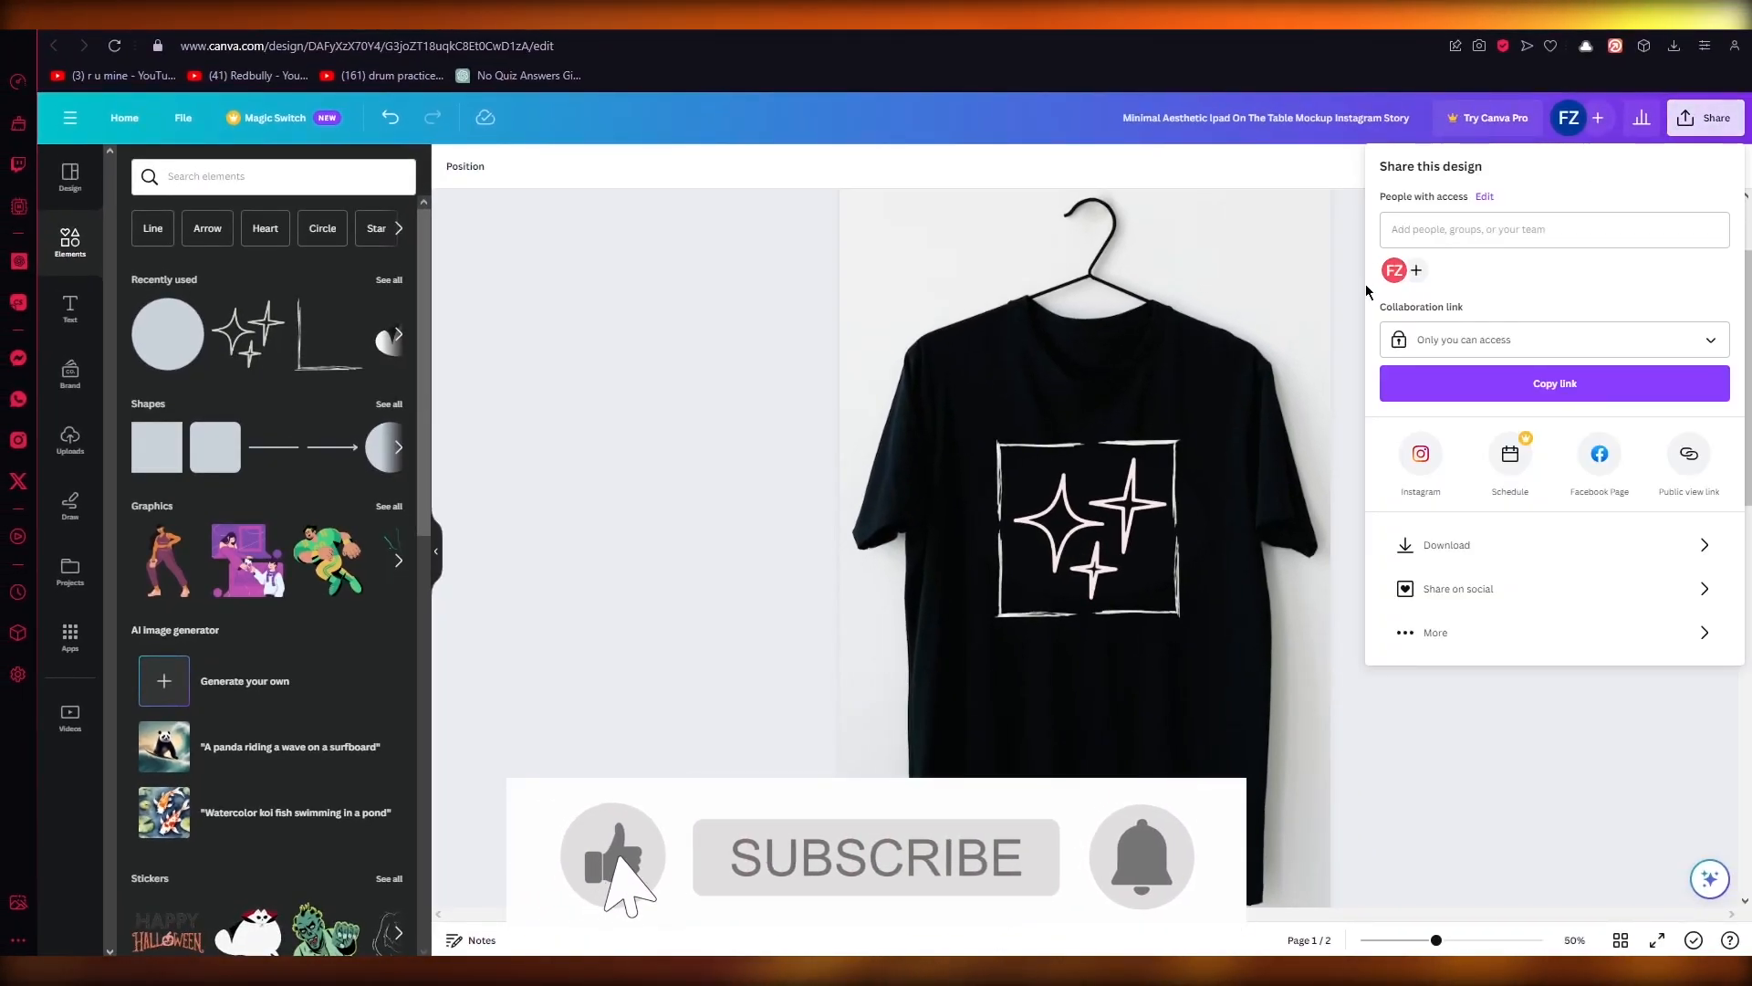
pyautogui.click(1347, 321)
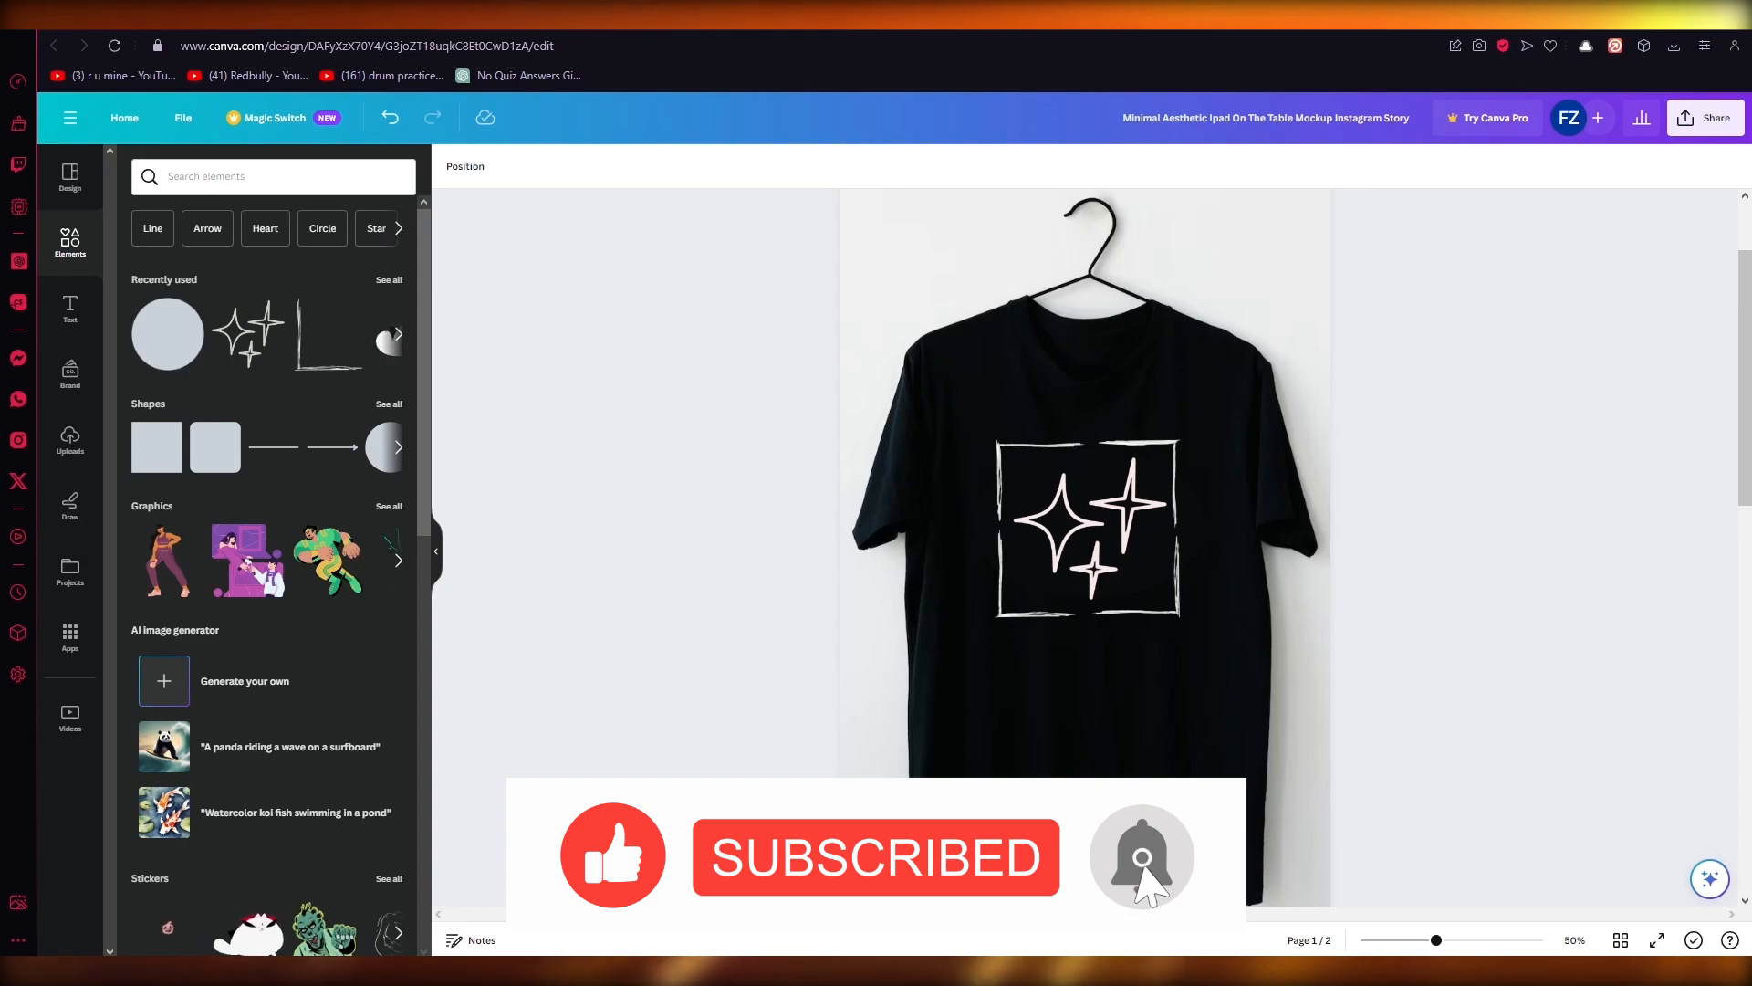